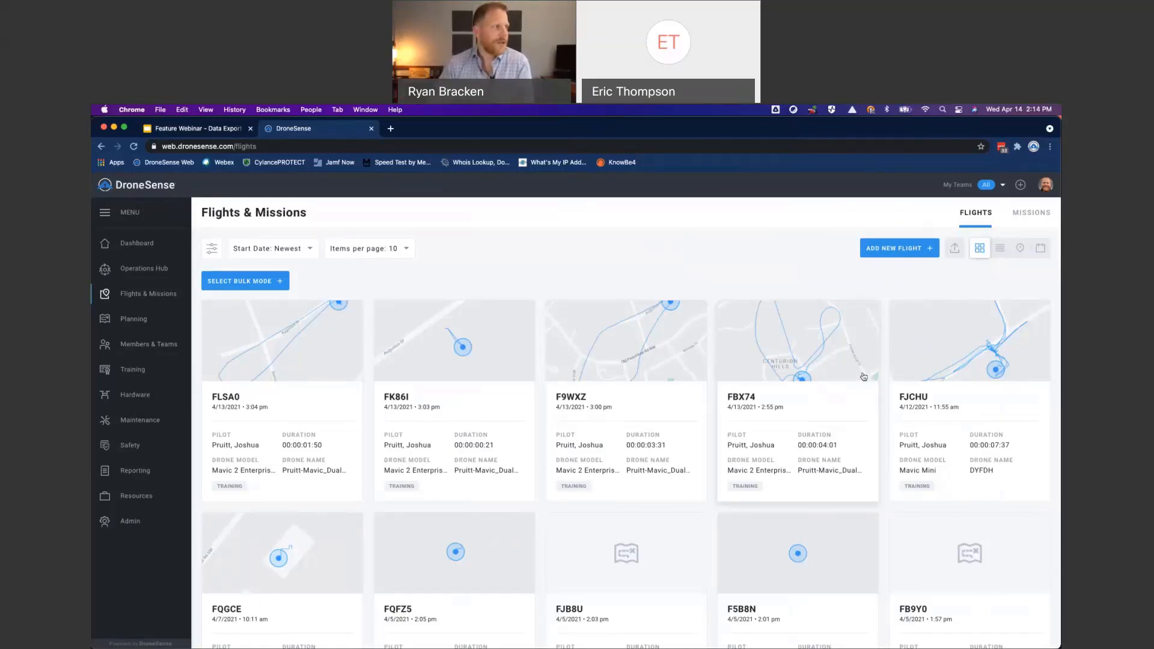
# - Filter the flights by the drone models Anafi, Anafi Thermal and Anafi USA
pyautogui.click(213, 249)
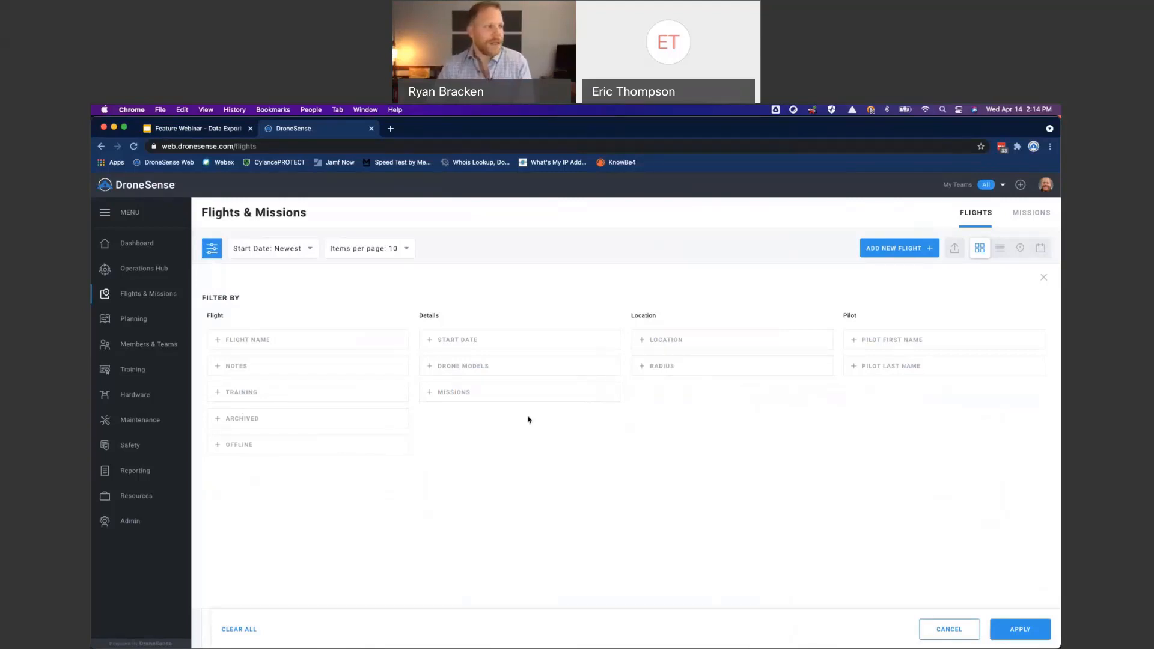
pyautogui.click(466, 368)
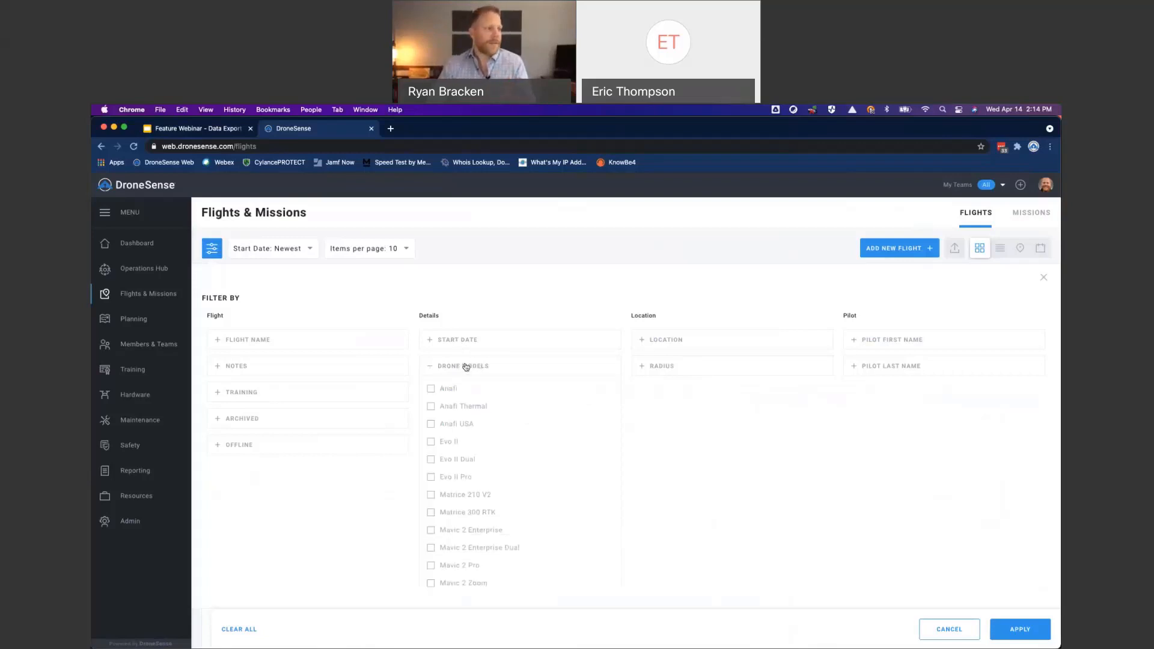
pyautogui.click(430, 389)
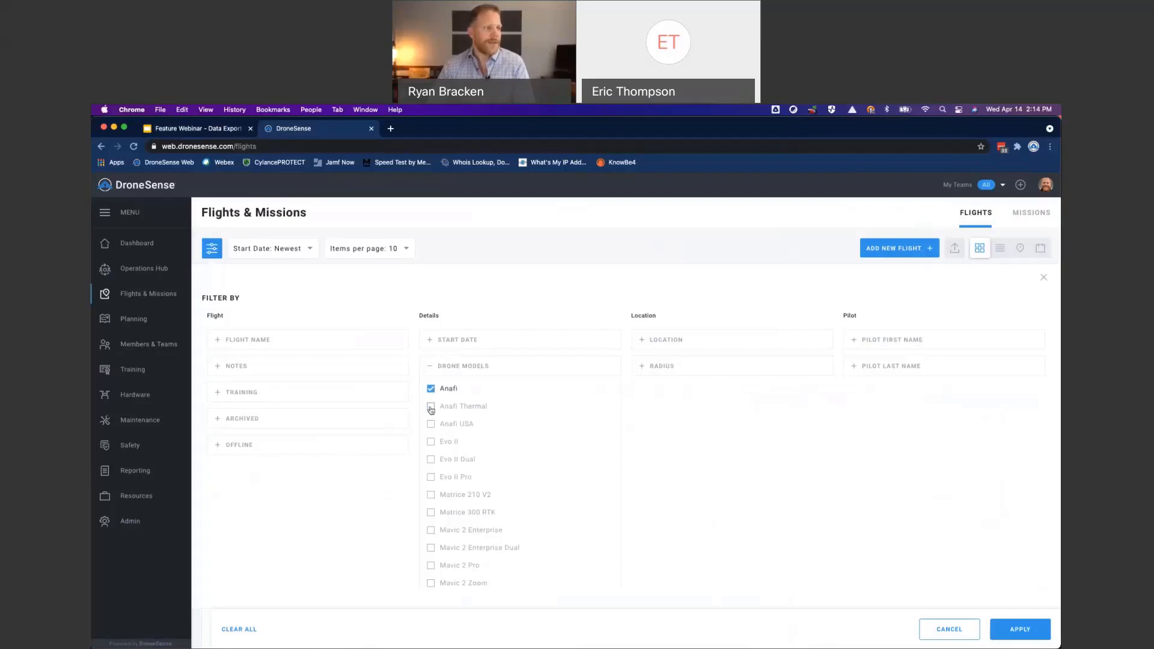
pyautogui.click(430, 406)
pyautogui.click(431, 423)
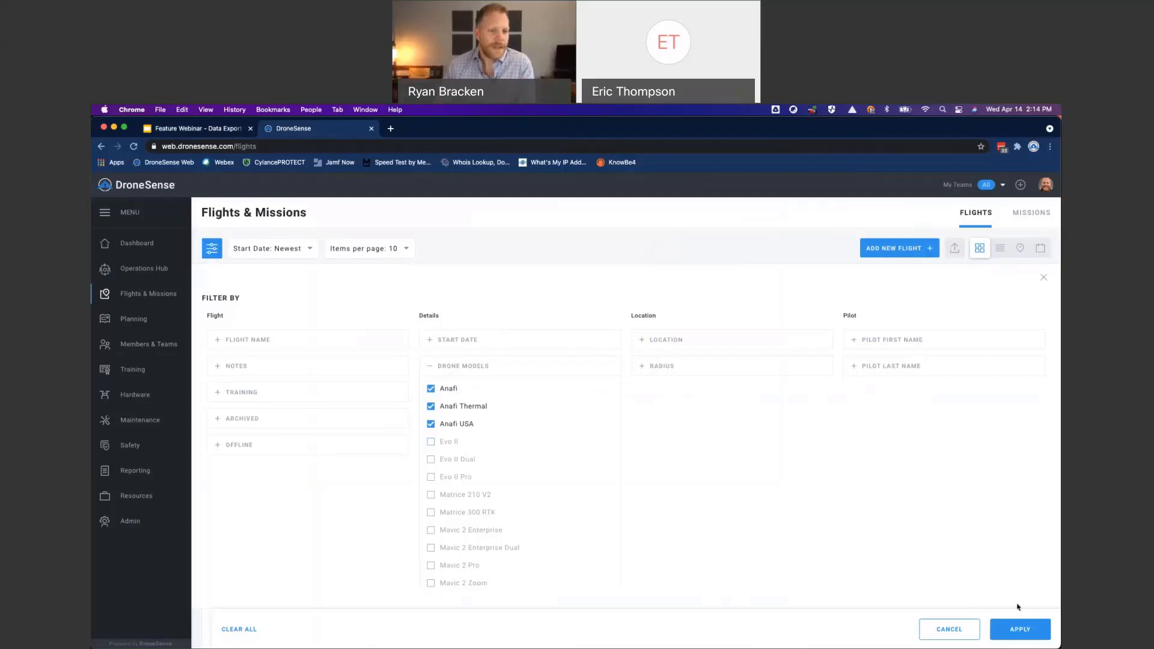
pyautogui.click(1020, 636)
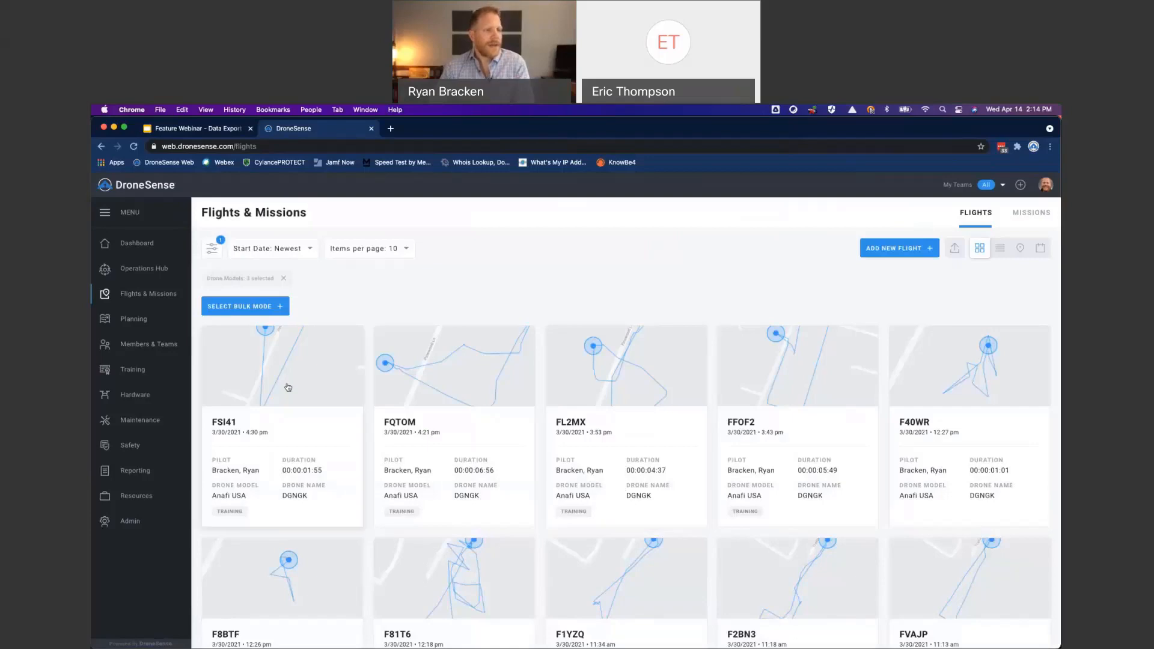
# - Look through the filtered flights on pages 1 to 4 of the results
pyautogui.scroll(-5, 532, 486)
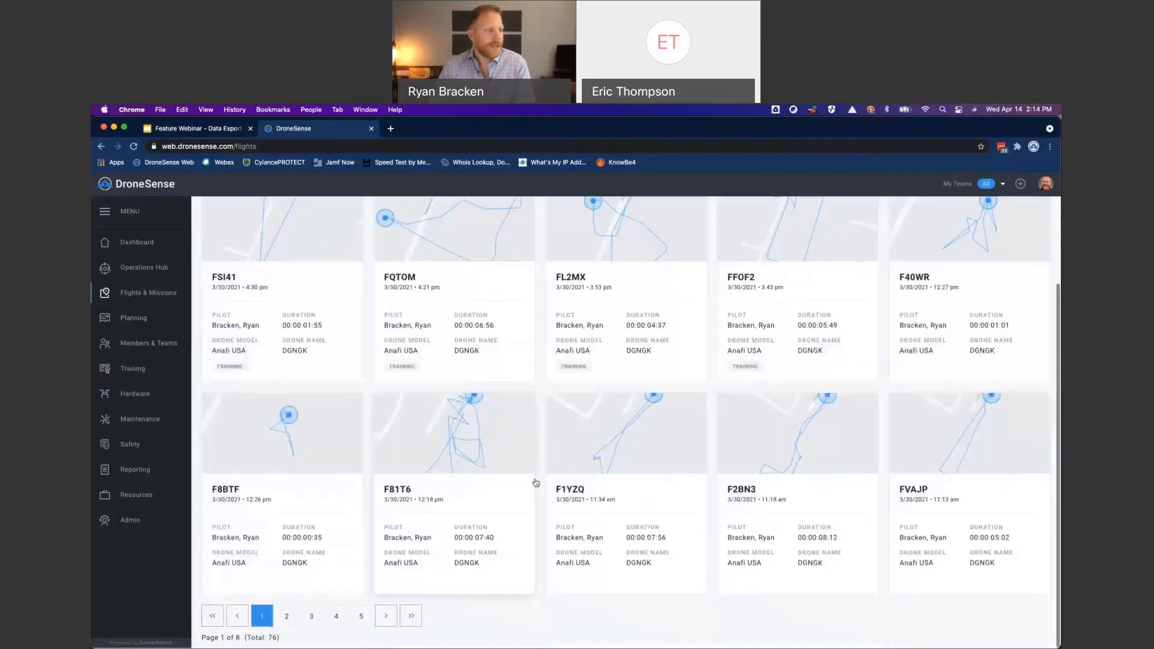
pyautogui.scroll(1, 537, 474)
pyautogui.scroll(-1, 537, 473)
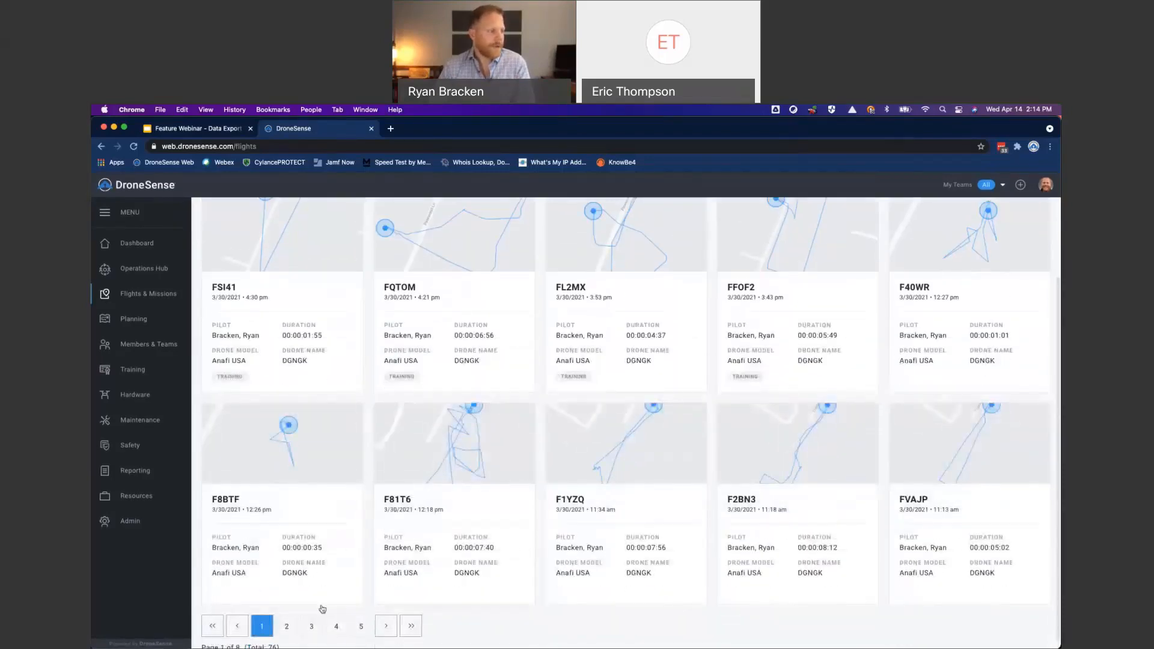
pyautogui.click(294, 622)
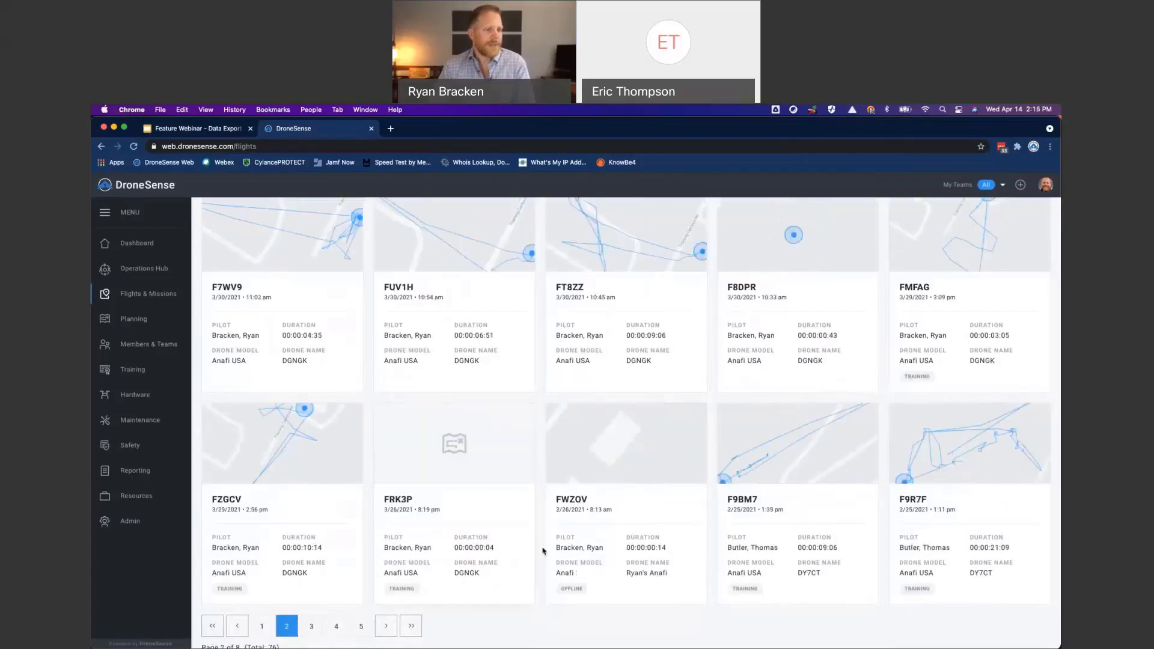
pyautogui.scroll(3, 661, 493)
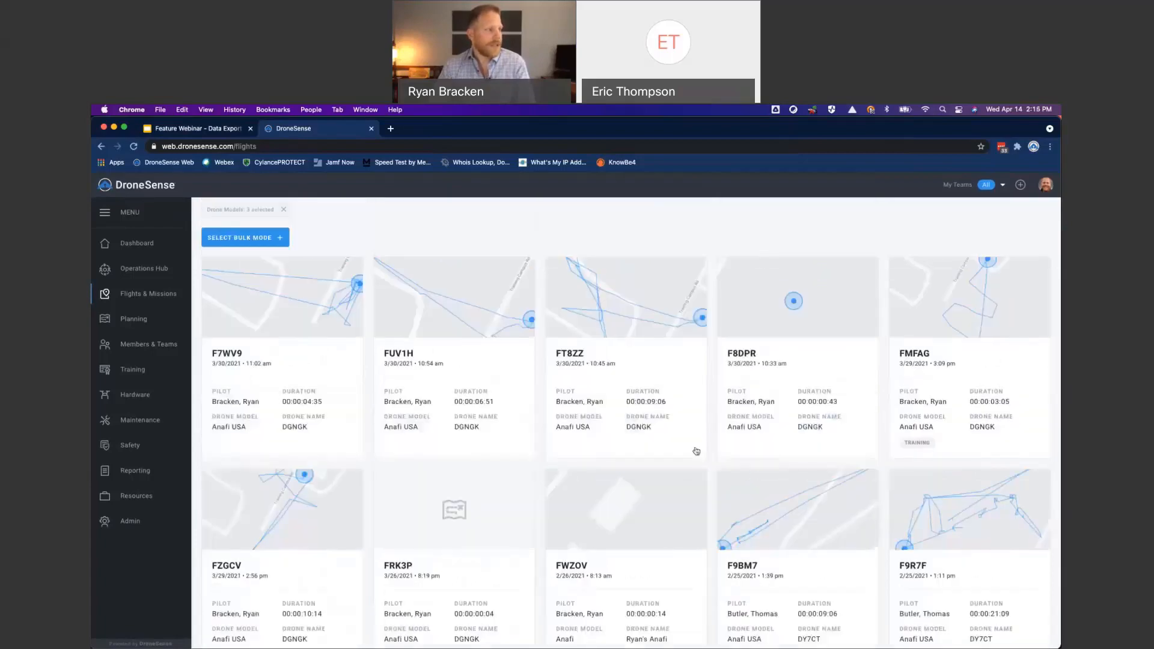
pyautogui.scroll(-3, 306, 631)
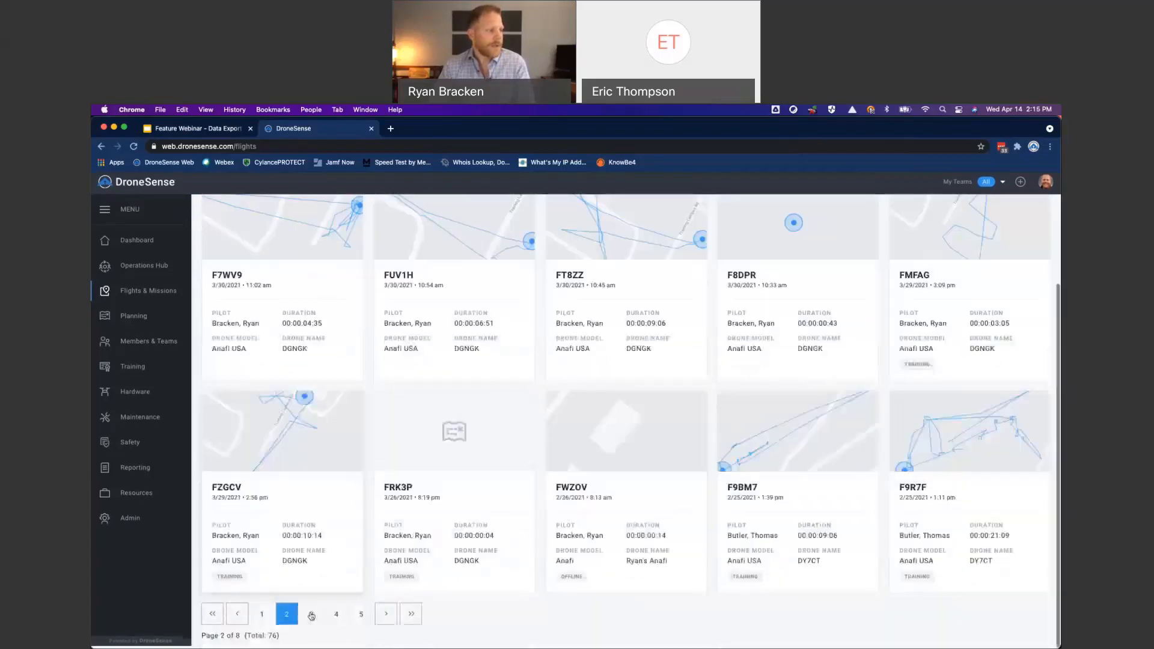
pyautogui.click(311, 617)
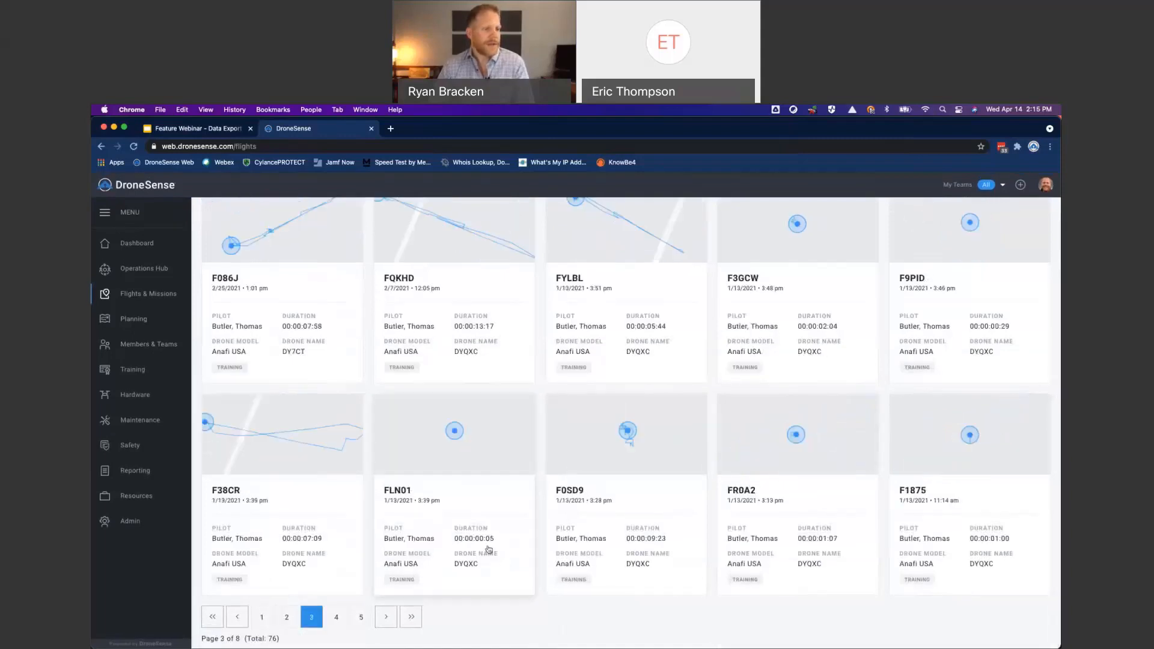
pyautogui.click(336, 616)
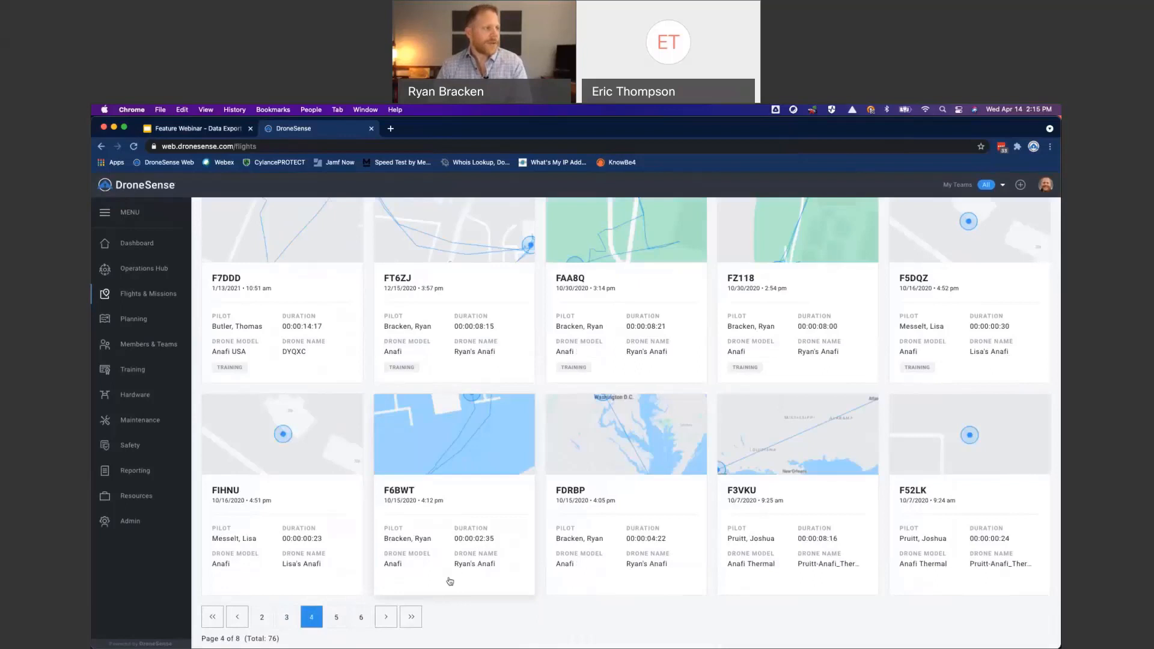
pyautogui.scroll(3, 459, 541)
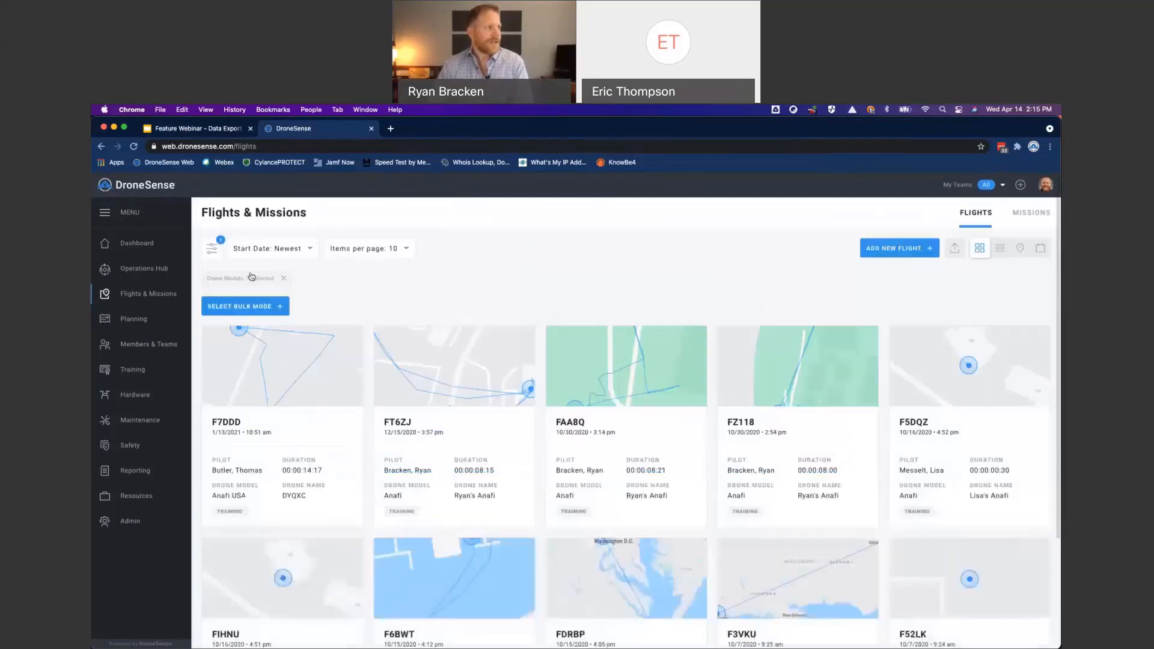
# - Add a filter on the pilot's last name to the drone model filter and apply it
pyautogui.click(210, 248)
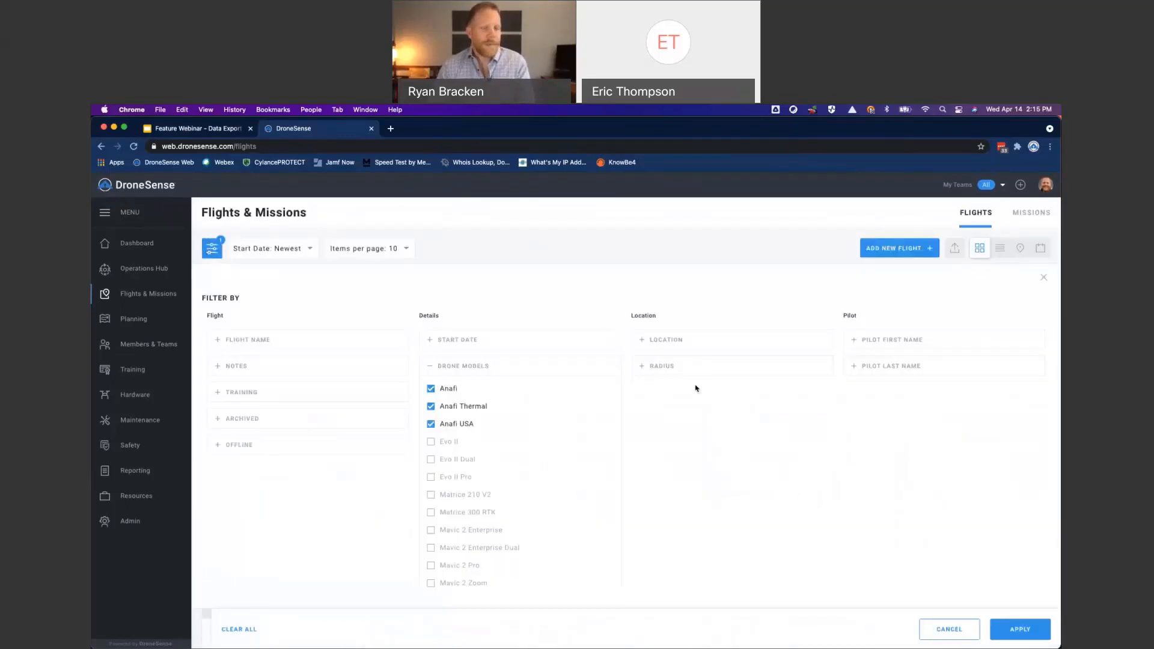
pyautogui.click(644, 342)
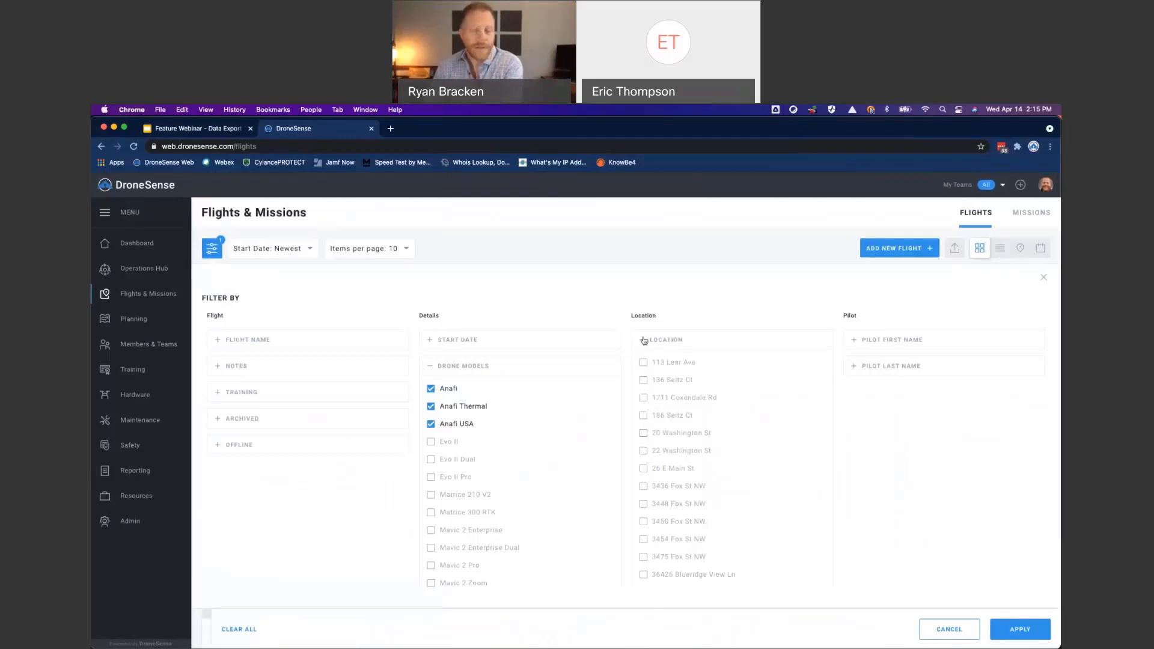
pyautogui.click(644, 341)
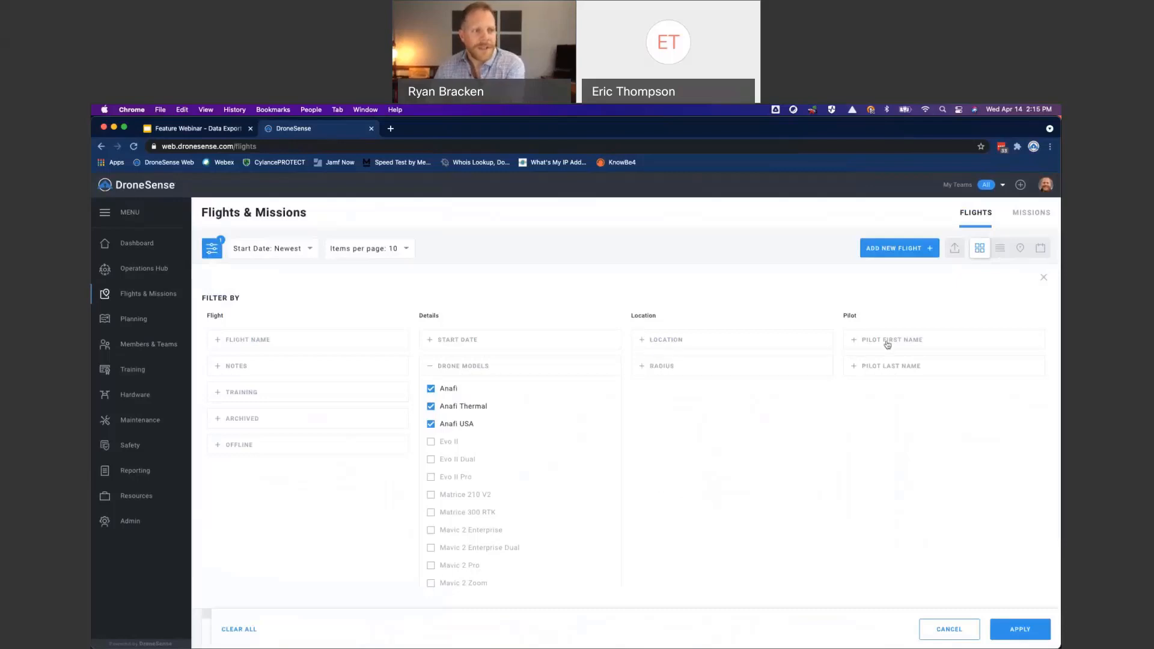
pyautogui.click(877, 368)
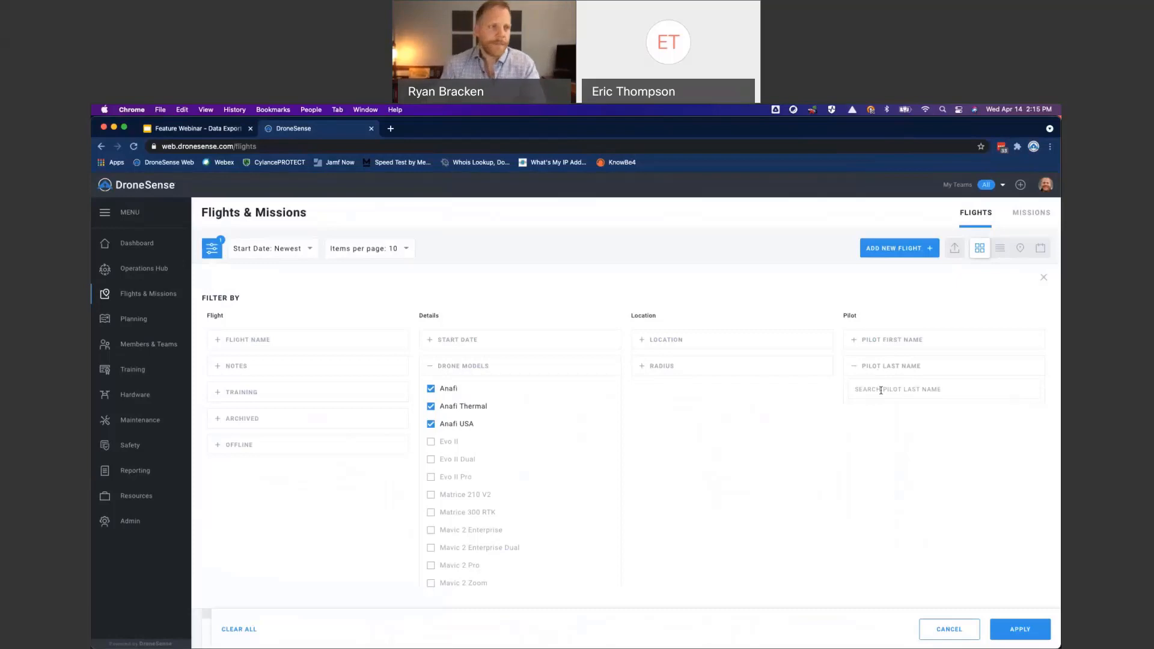
pyautogui.click(880, 390)
pyautogui.click(877, 413)
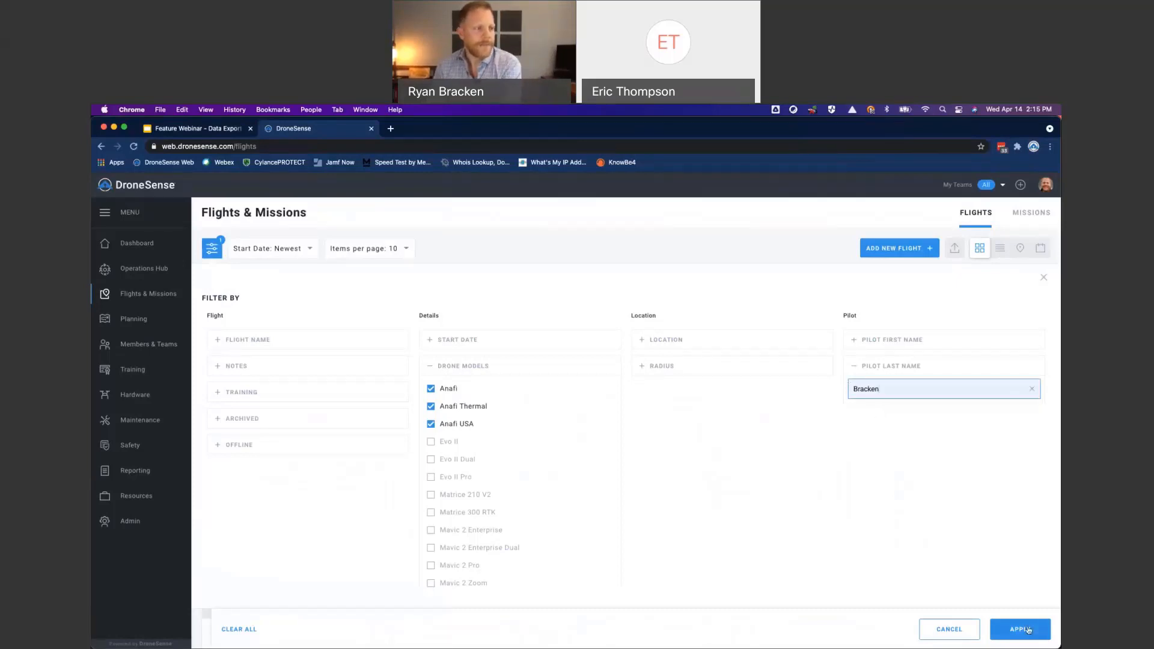
pyautogui.click(1028, 629)
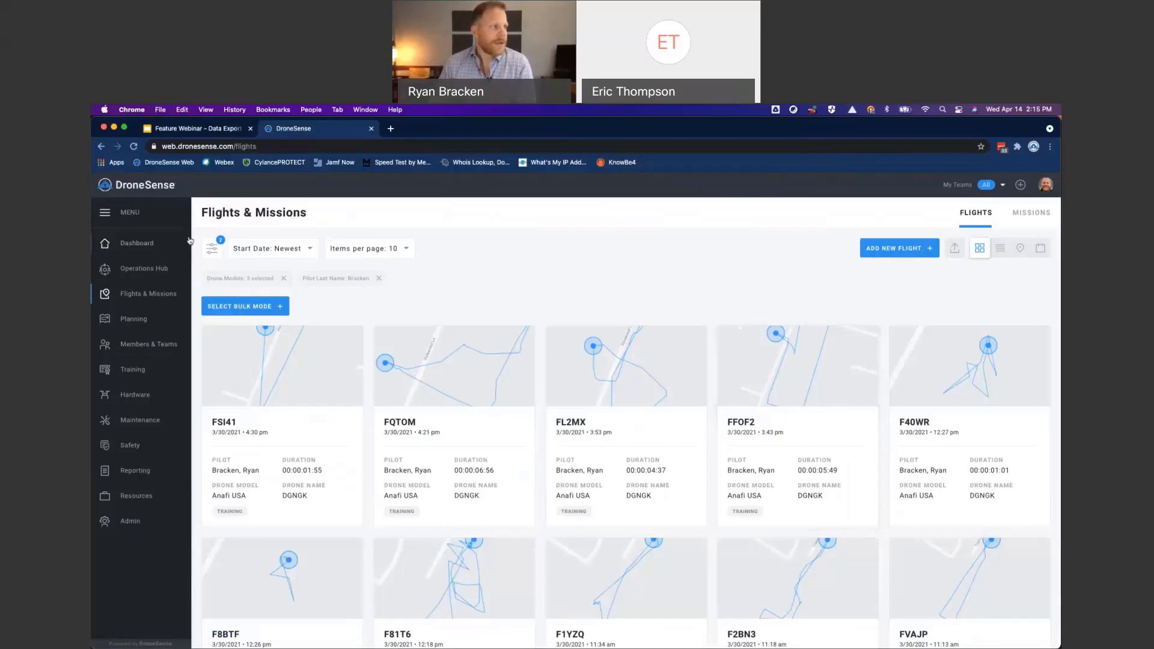
# - Review the active filters, then show the filtered flights as a list and look through the rows
pyautogui.click(211, 249)
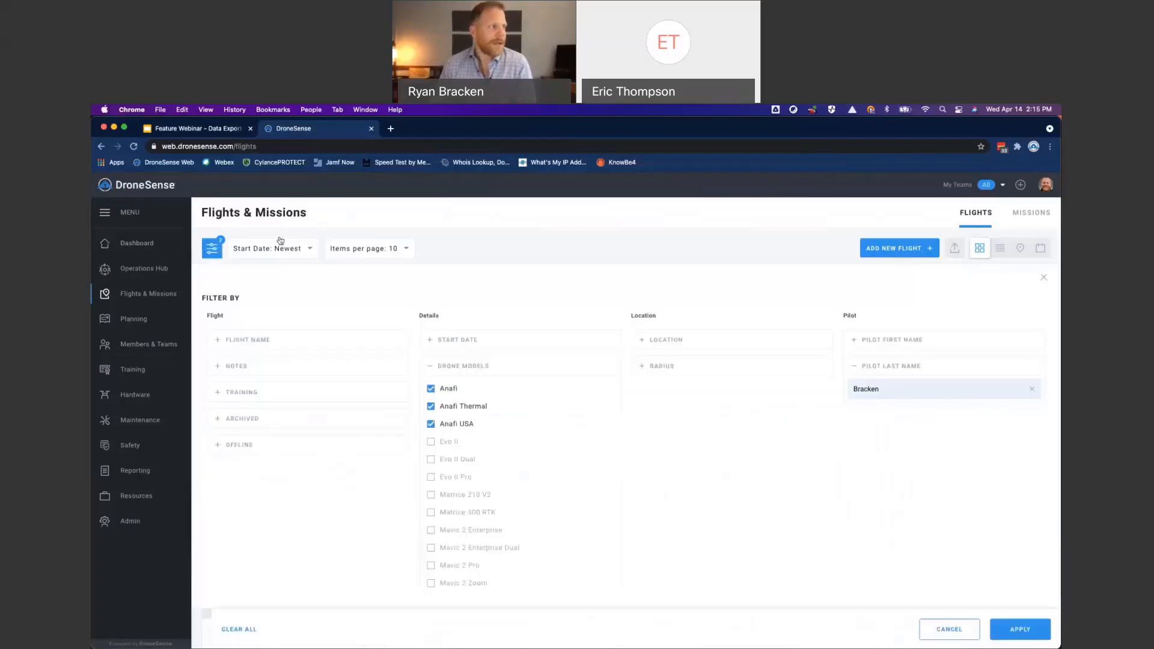
pyautogui.click(212, 248)
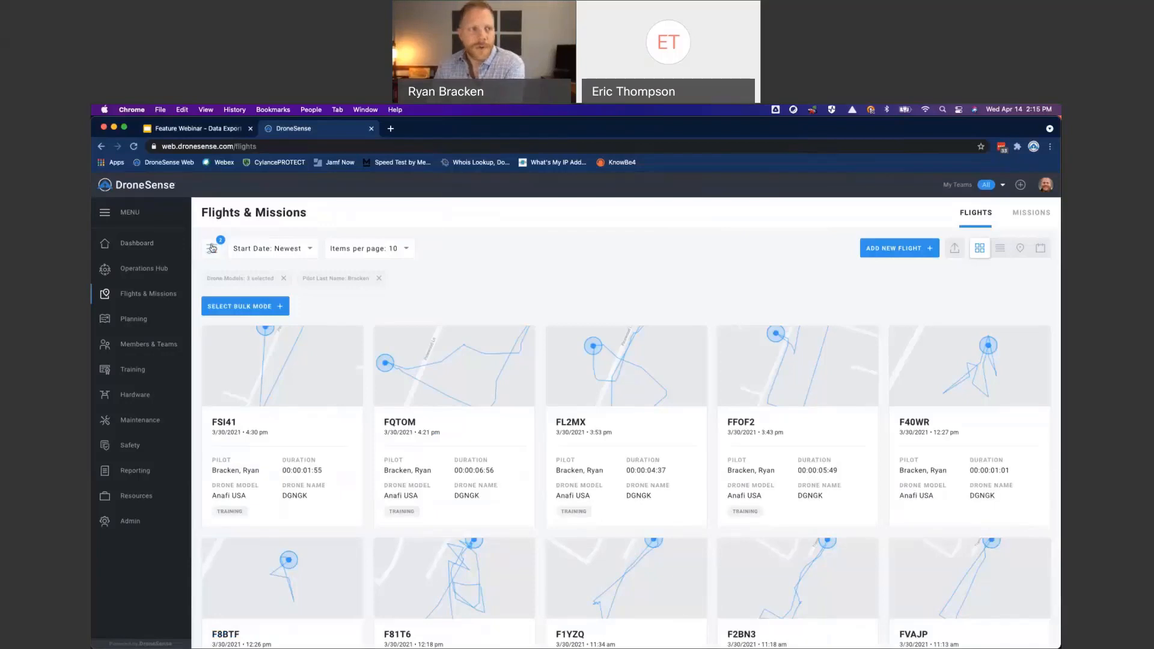
pyautogui.click(1003, 252)
pyautogui.scroll(-2, 695, 450)
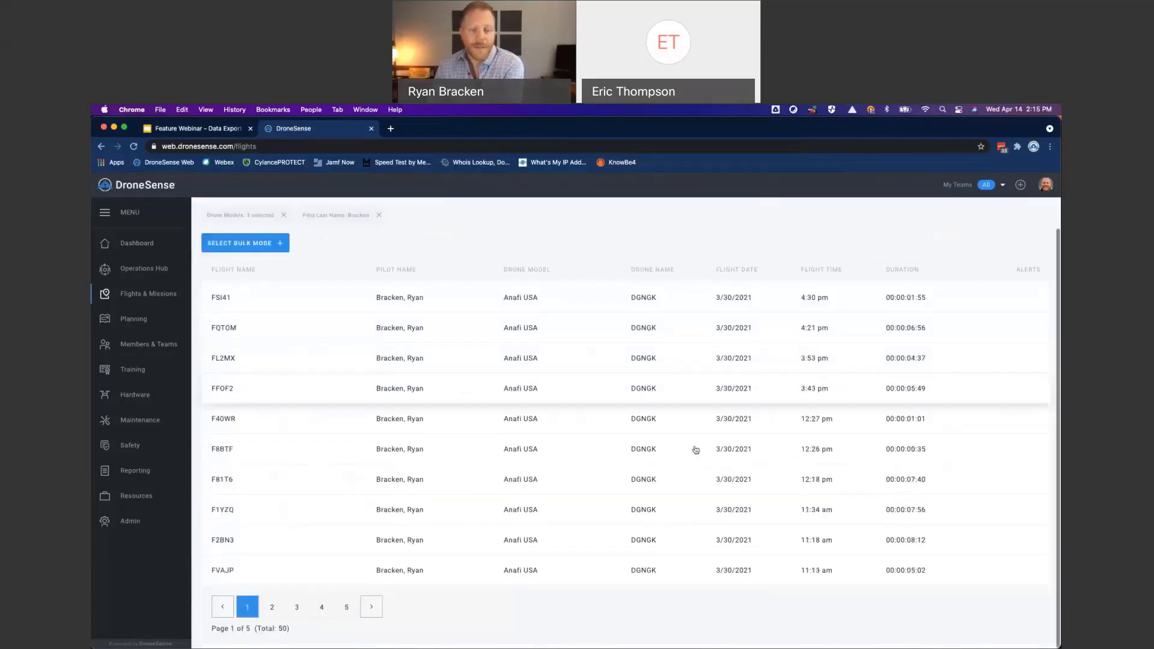
pyautogui.scroll(2, 696, 450)
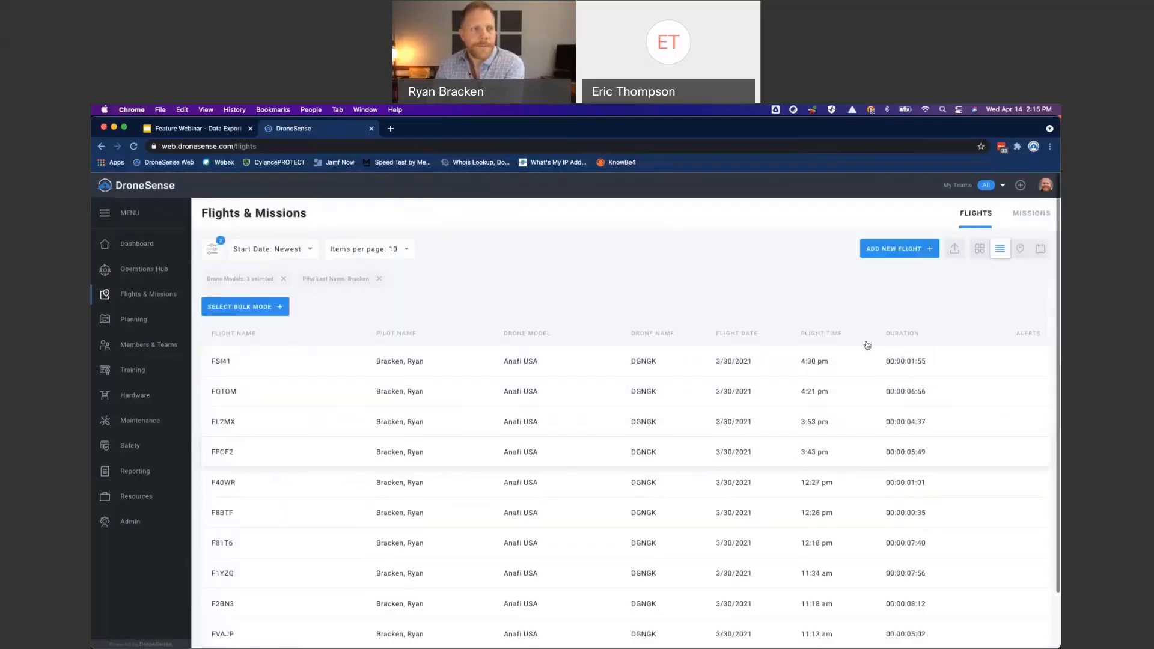
# - Show the filtered flights on the map and examine the flights in the cluster north of E Main St in Cambridge
pyautogui.click(1021, 250)
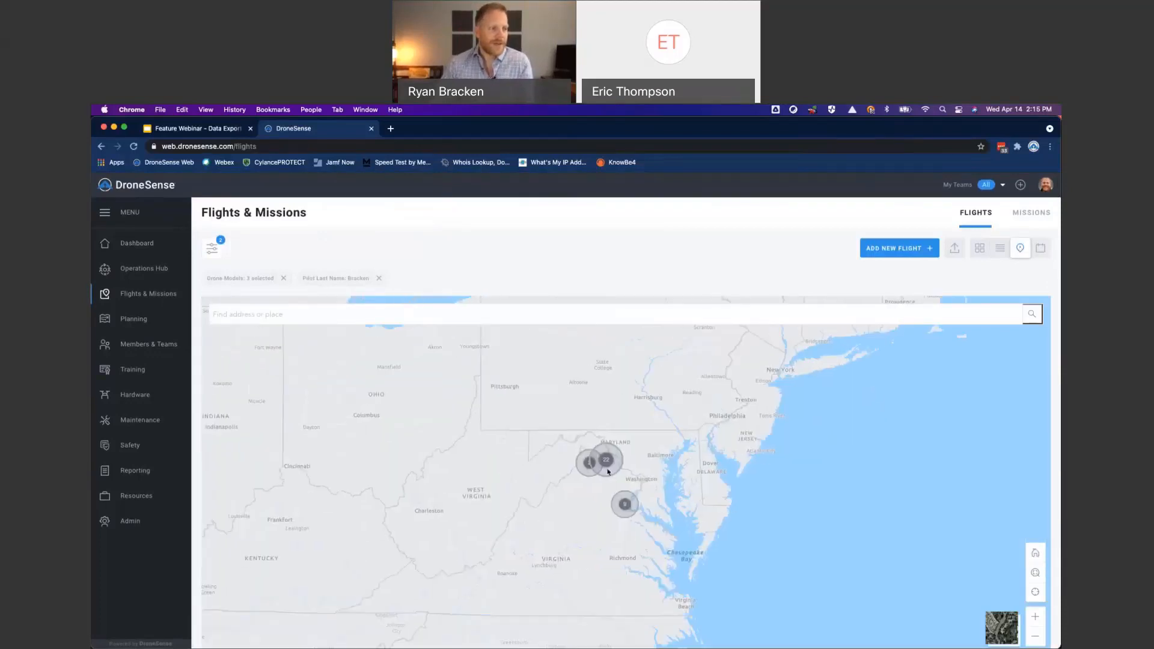
pyautogui.moveTo(743, 339); pyautogui.dragTo(688, 521)
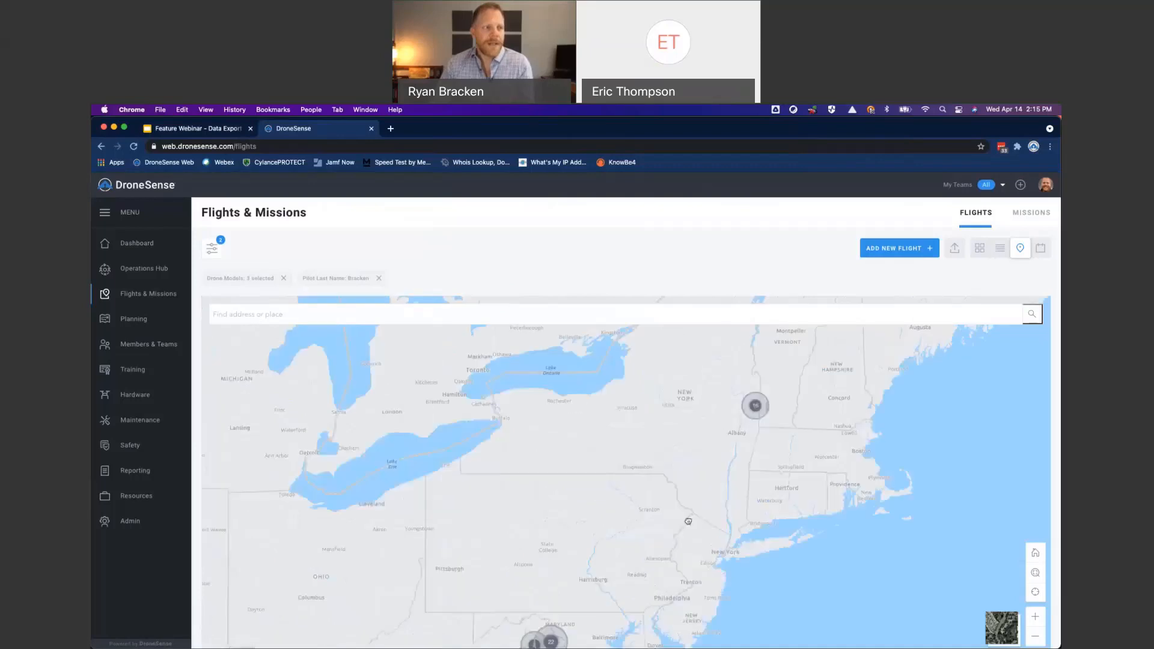
pyautogui.click(755, 405)
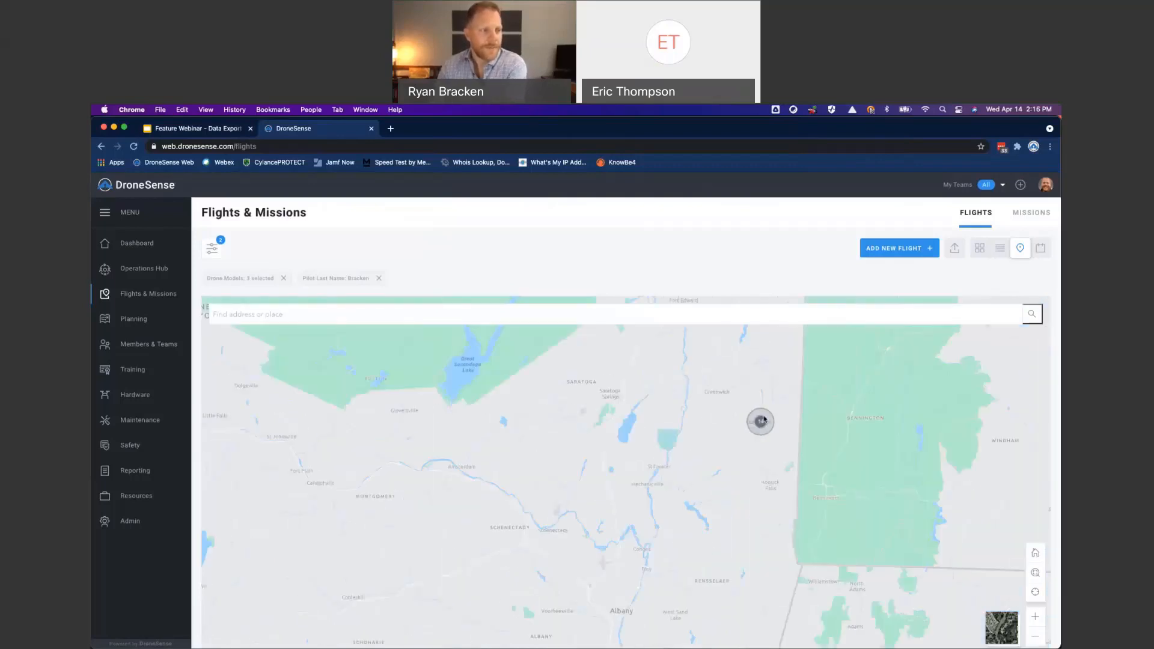
pyautogui.doubleClick(762, 418)
pyautogui.scroll(5, 762, 443)
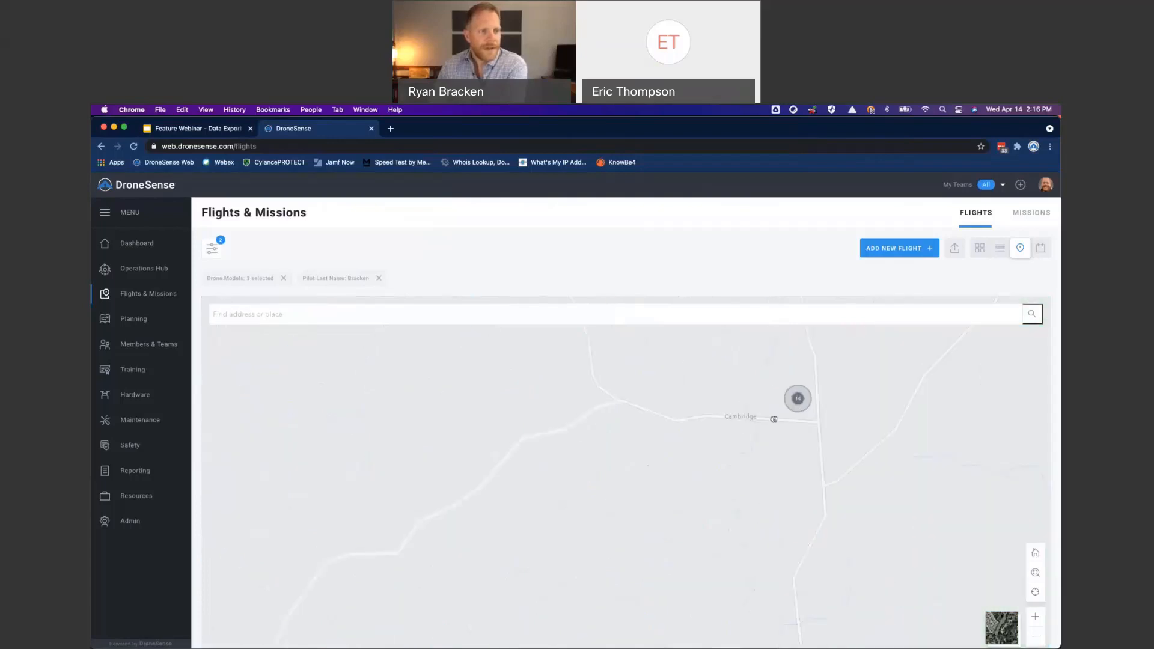
pyautogui.moveTo(797, 414); pyautogui.dragTo(699, 533)
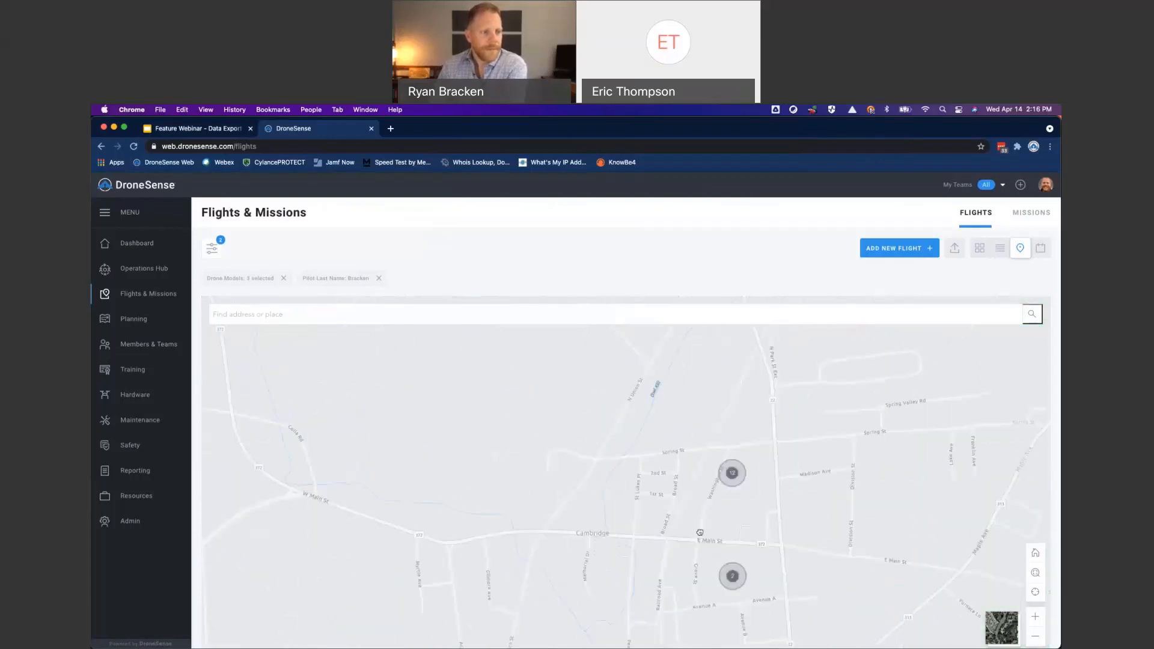
pyautogui.click(733, 474)
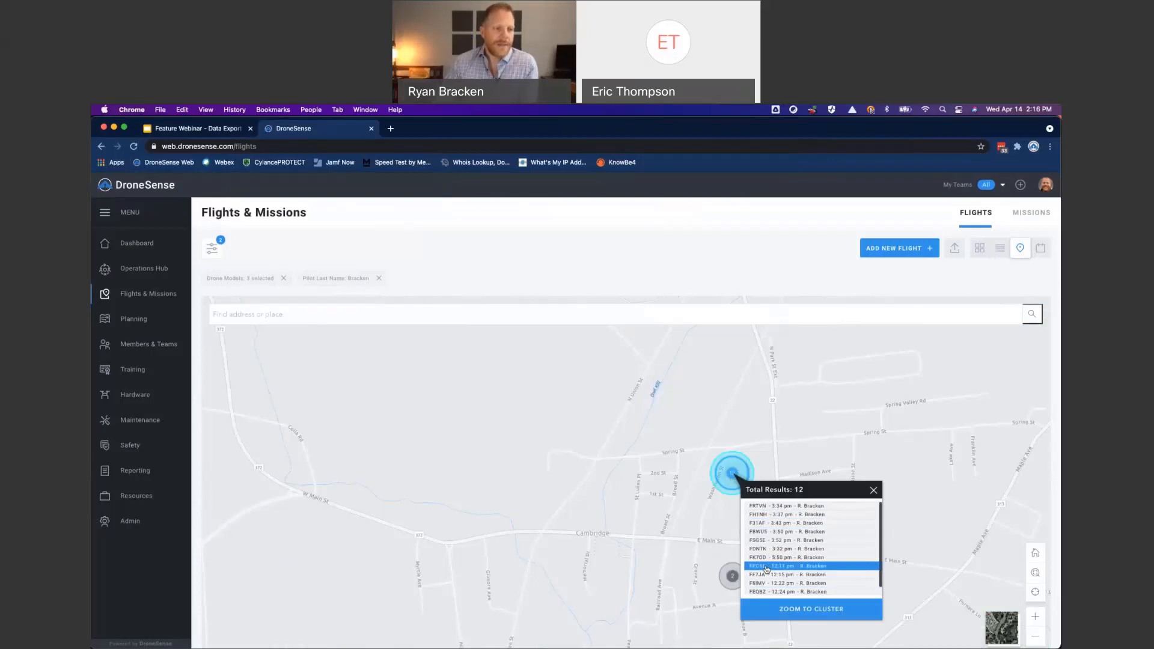
pyautogui.click(873, 490)
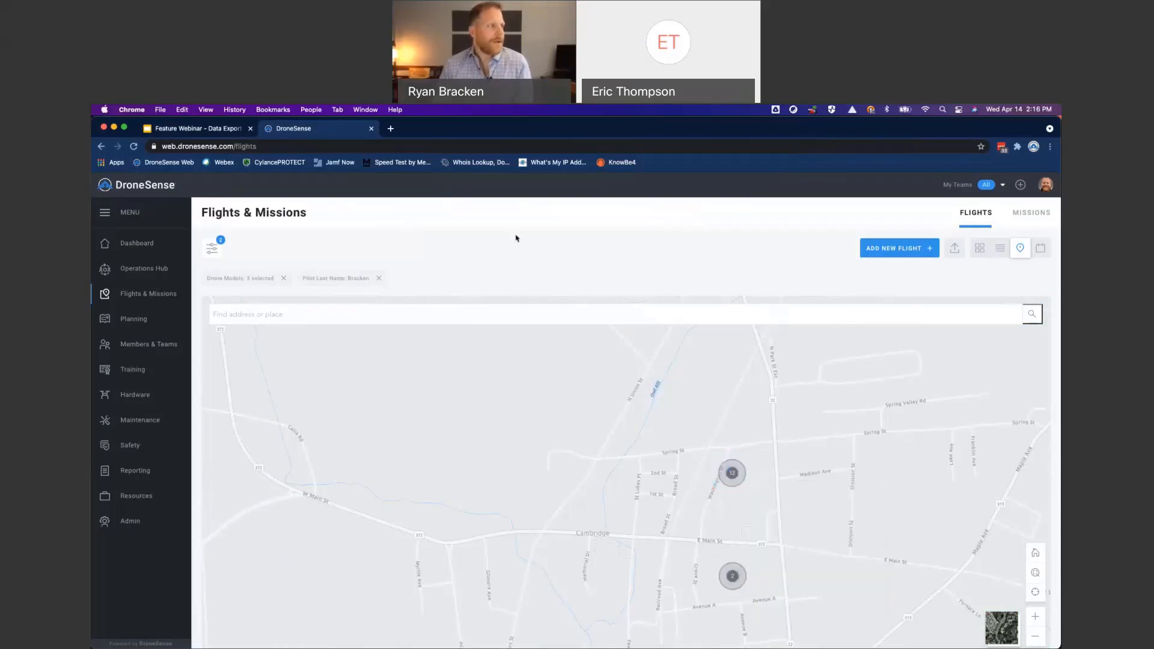
# - Add a location filter for the fifth listed street address, apply it, and display the matching flights as cards
pyautogui.click(212, 248)
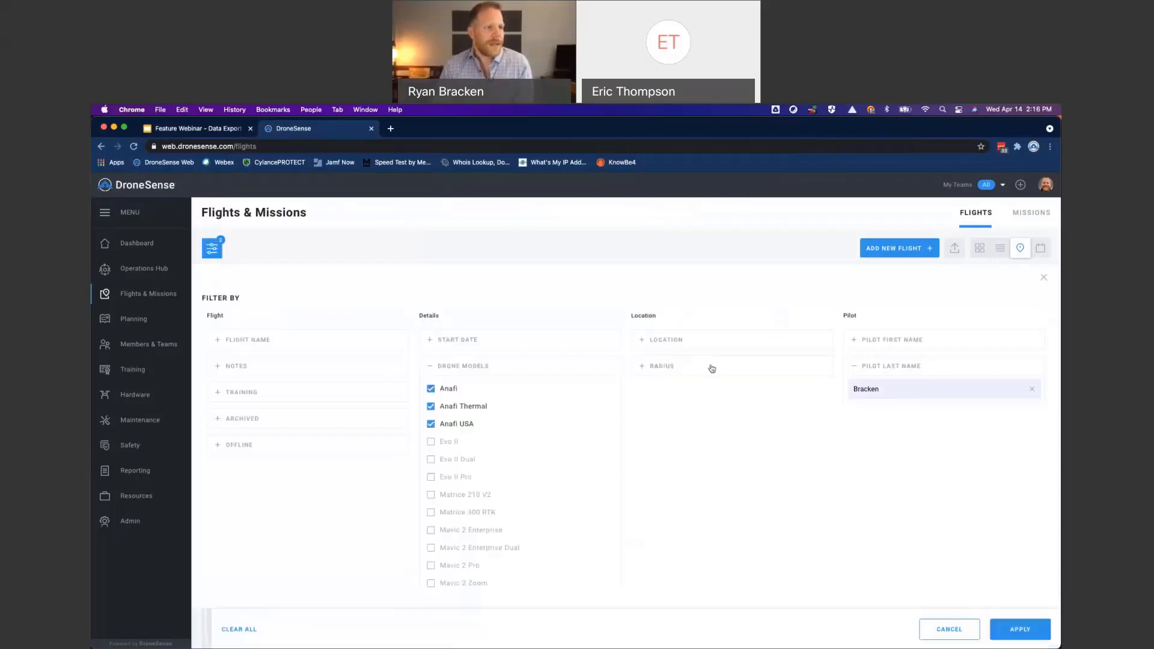
pyautogui.click(643, 350)
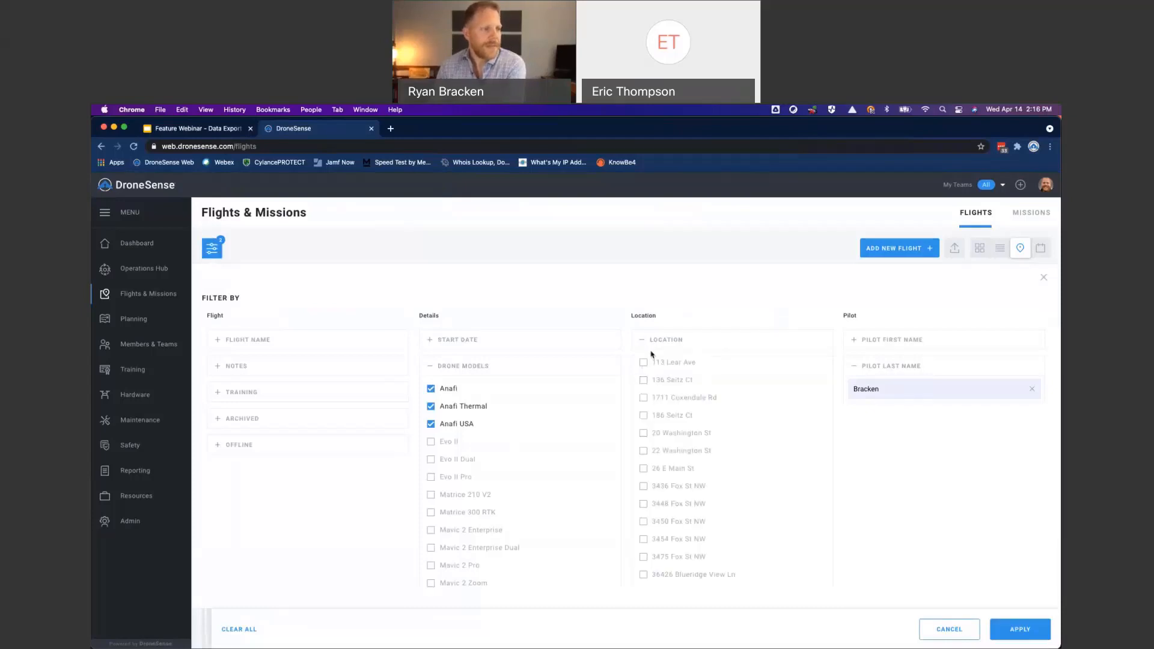
pyautogui.click(643, 430)
pyautogui.scroll(-5, 888, 526)
pyautogui.click(1020, 629)
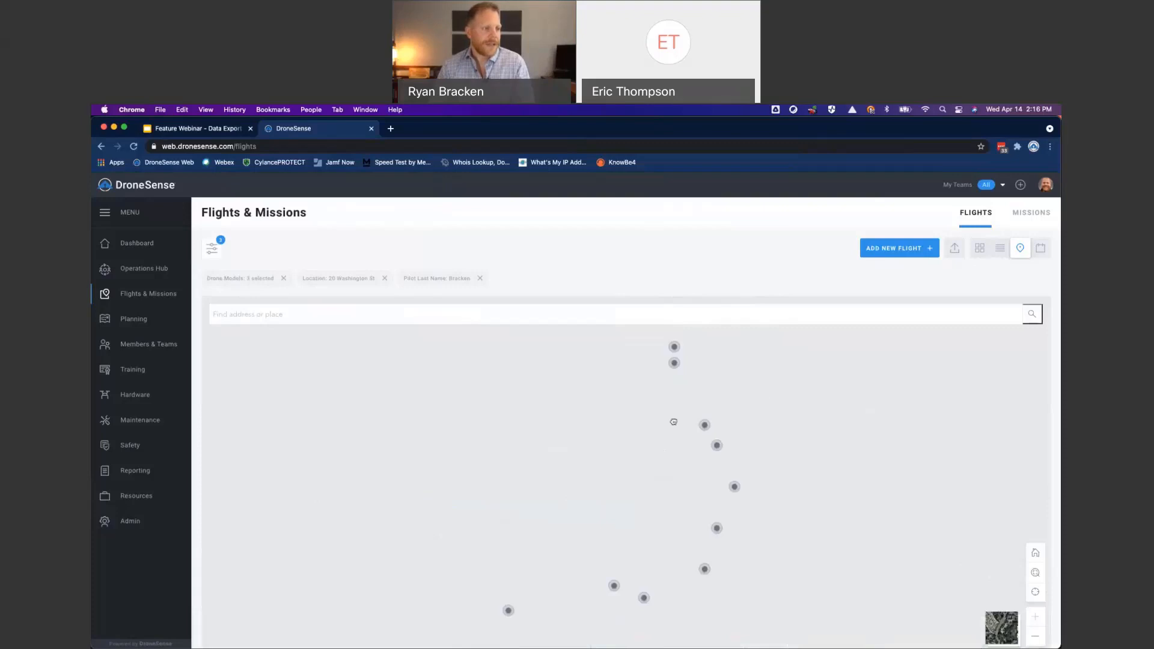
pyautogui.scroll(-5, 674, 422)
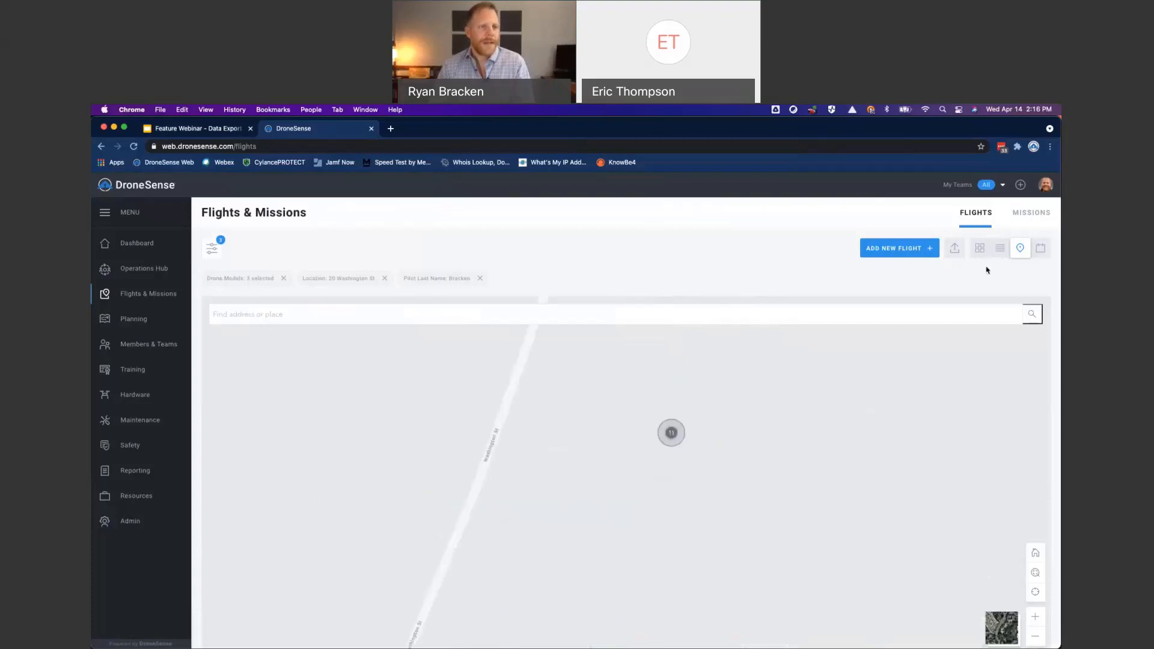
pyautogui.click(979, 248)
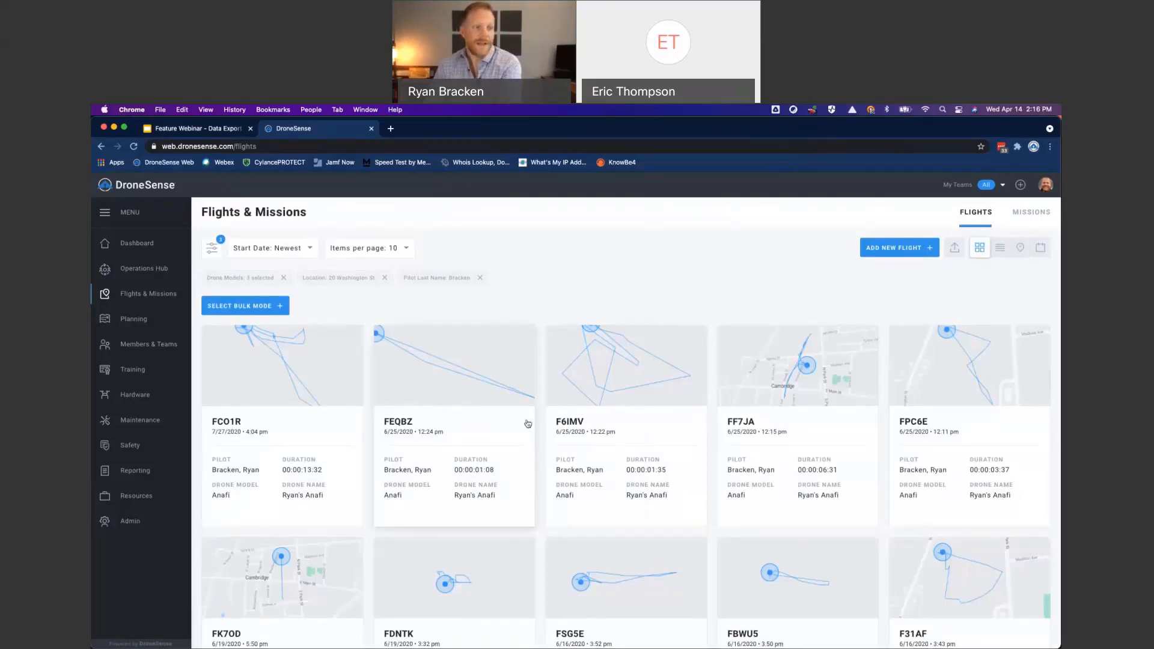
# - Look through the filtered flight cards and open the details of flight F31AF
pyautogui.scroll(-3, 528, 424)
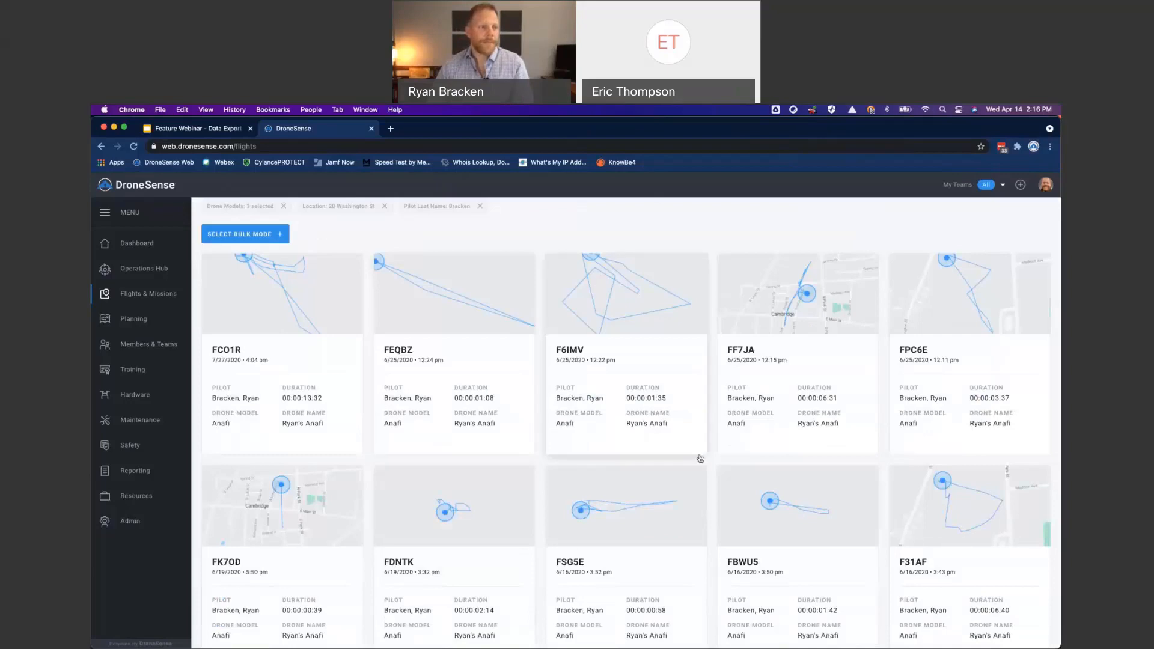
pyautogui.scroll(1, 795, 407)
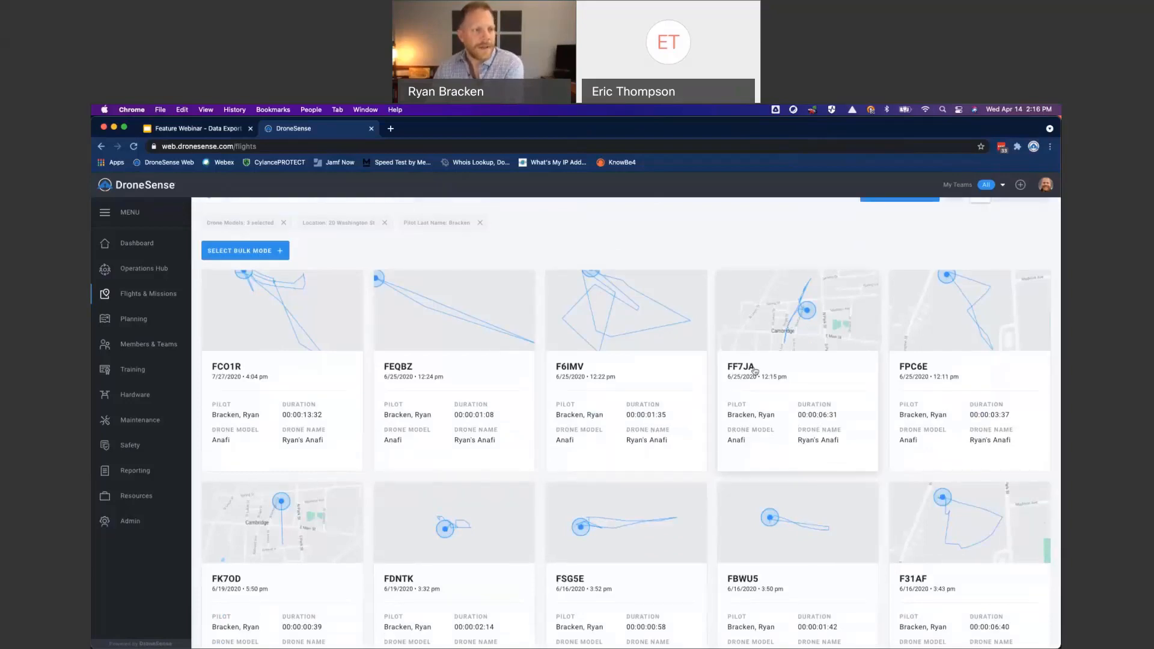
pyautogui.scroll(-3, 802, 378)
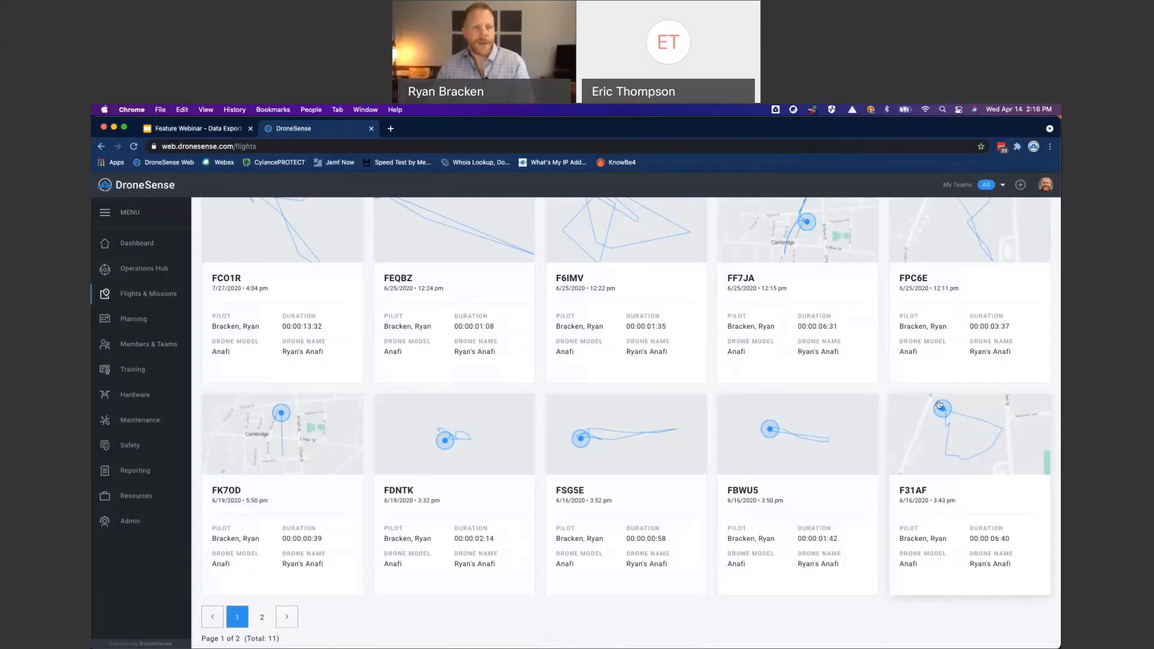
pyautogui.click(980, 439)
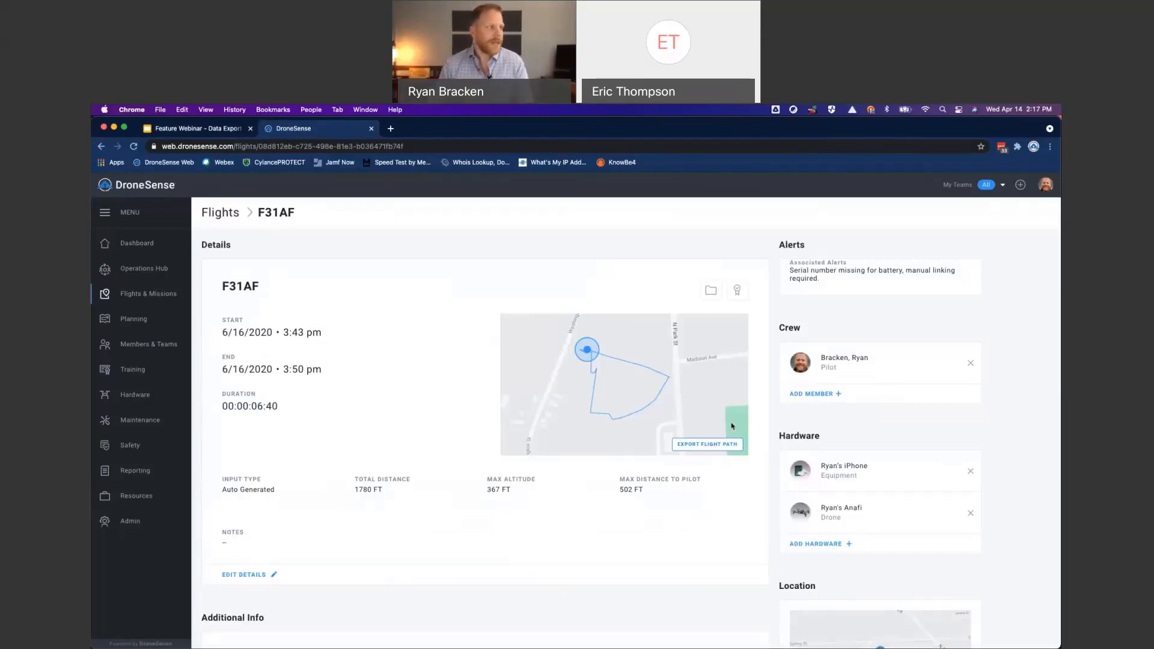
# - Return from the flight's details to the flights overview and review the filtered cards and active filters
pyautogui.click(233, 214)
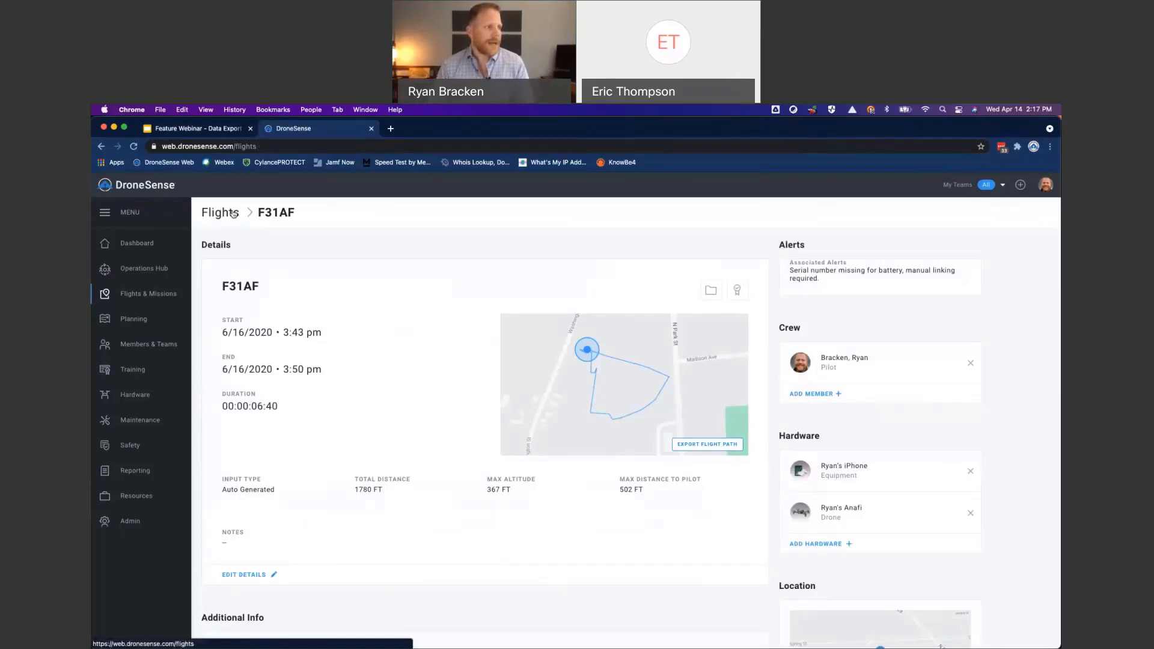
pyautogui.scroll(-5, 350, 295)
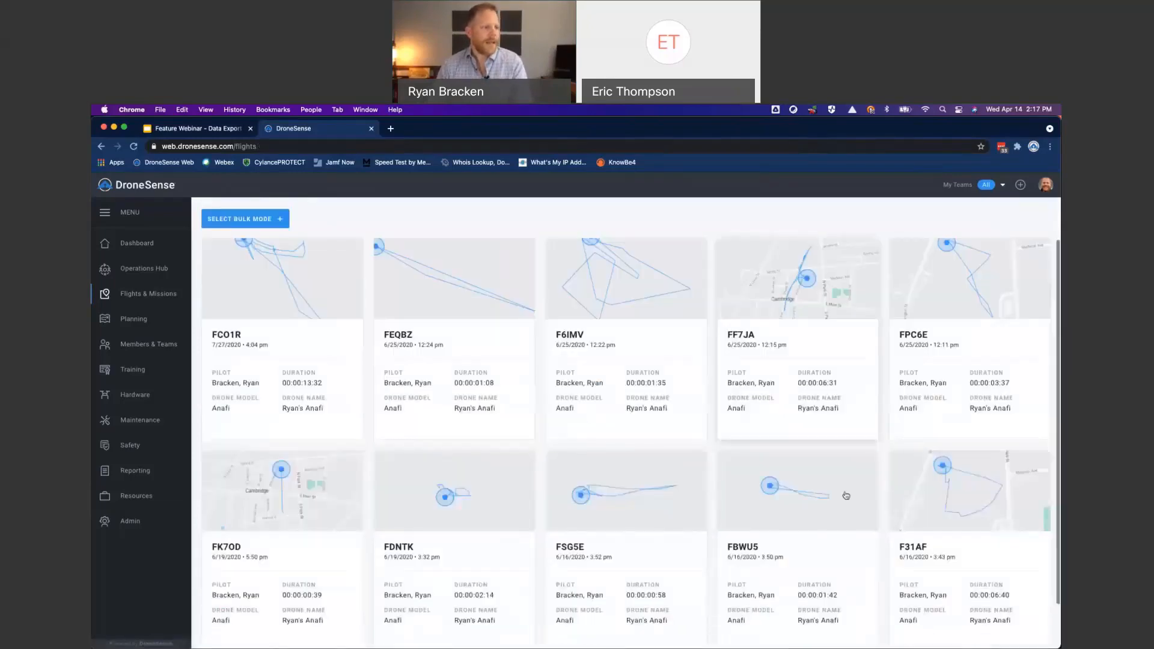
pyautogui.scroll(5, 783, 435)
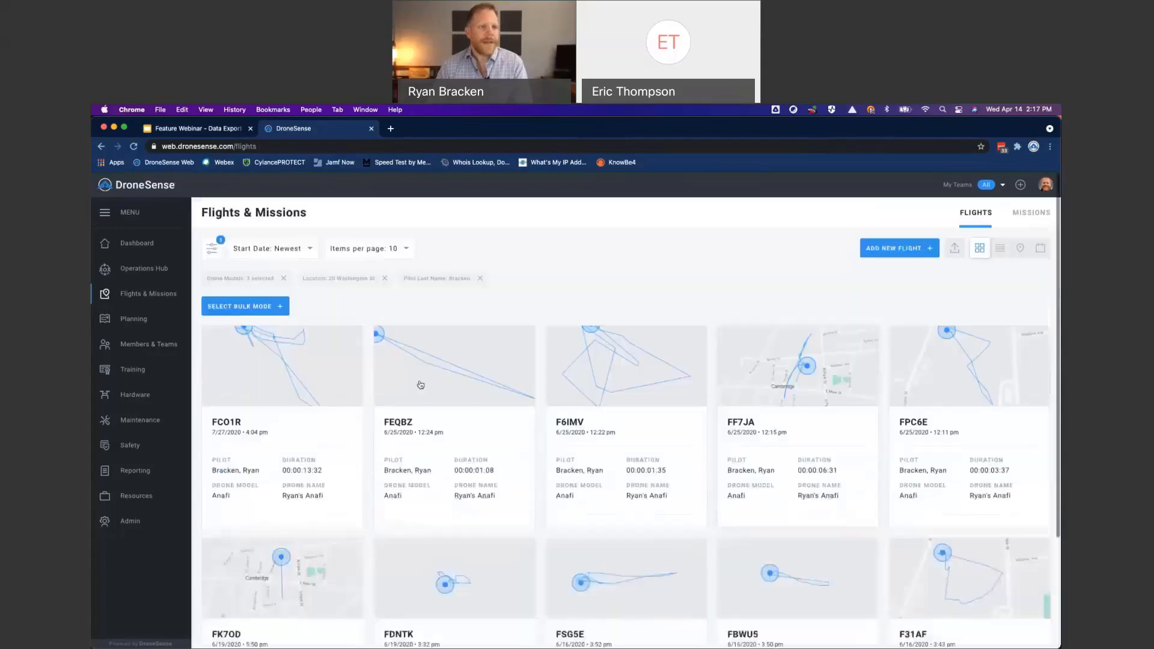
pyautogui.scroll(-2, 456, 432)
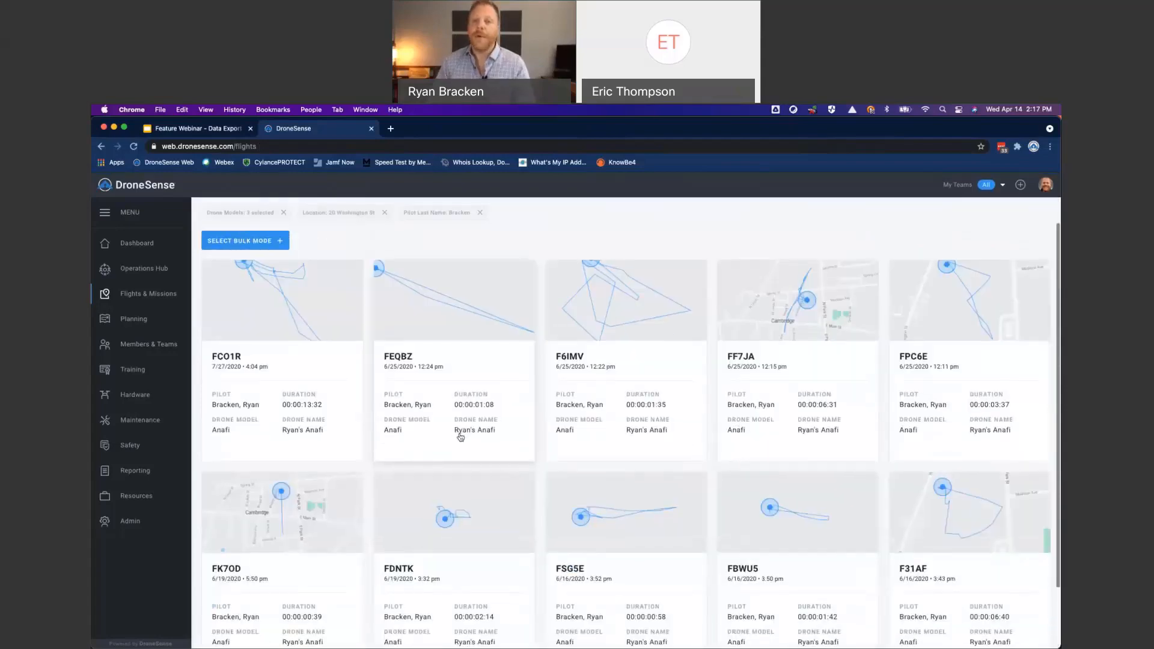
pyautogui.scroll(2, 806, 327)
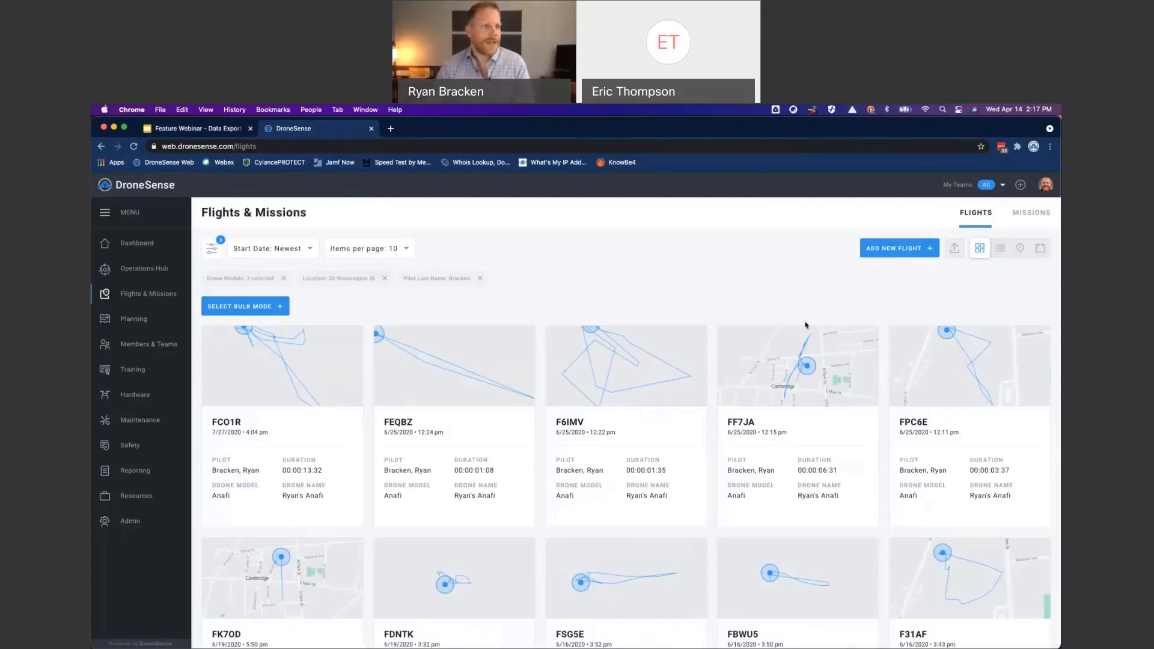
# - Export the filtered flights as a CSV file and show the downloaded file in Finder
pyautogui.click(956, 249)
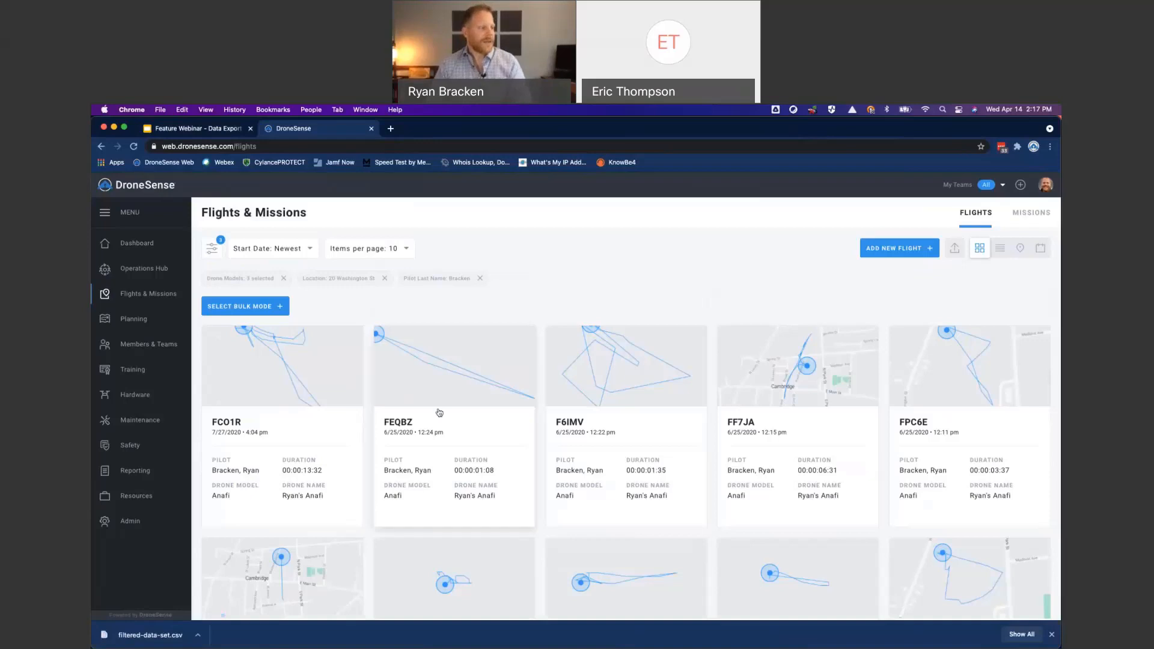
pyautogui.click(197, 636)
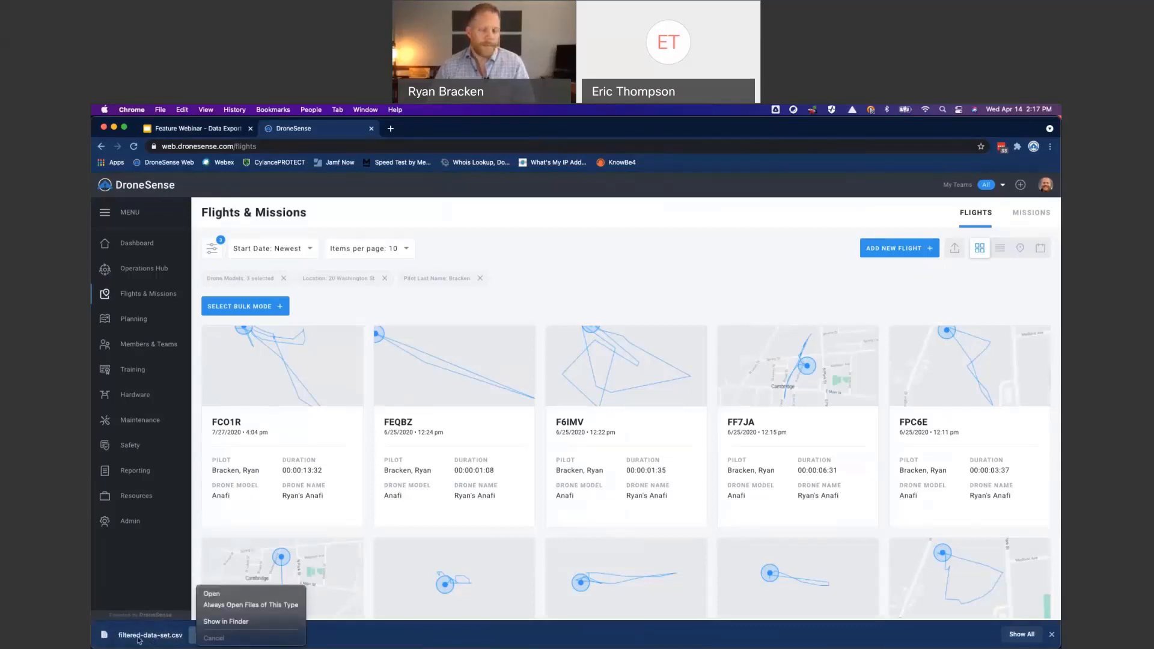
pyautogui.click(232, 622)
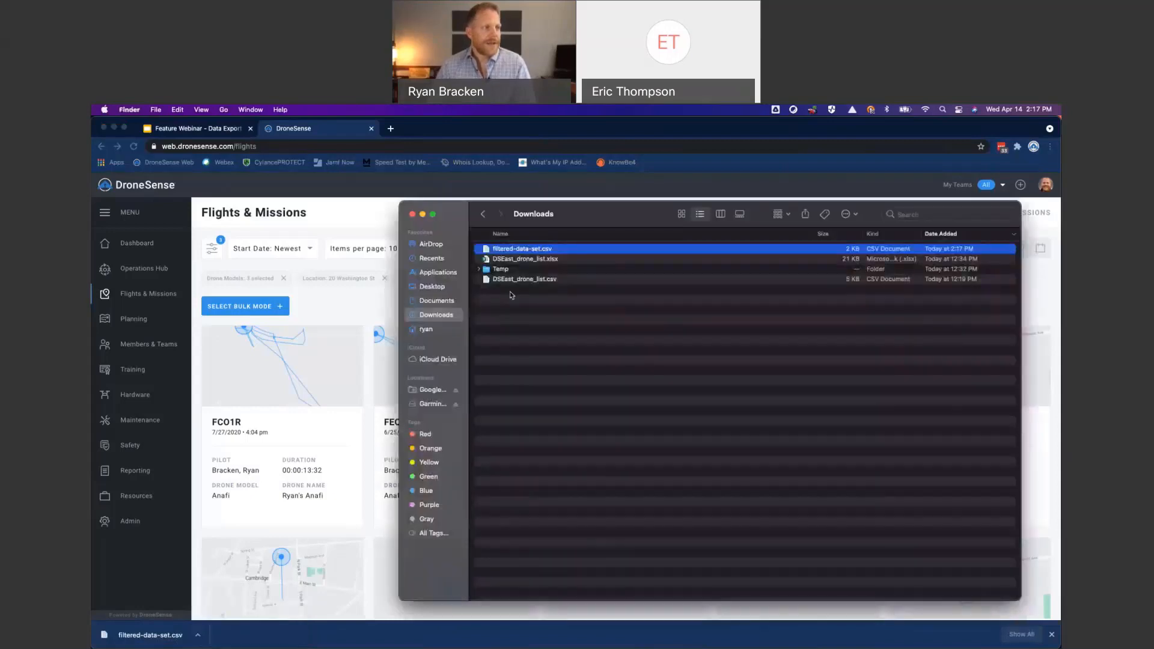
# - Rename filtered-data-set.csv to the pilot's last name in lowercase followed by "_anafi_upstate", keeping the .csv extension
pyautogui.click(520, 250)
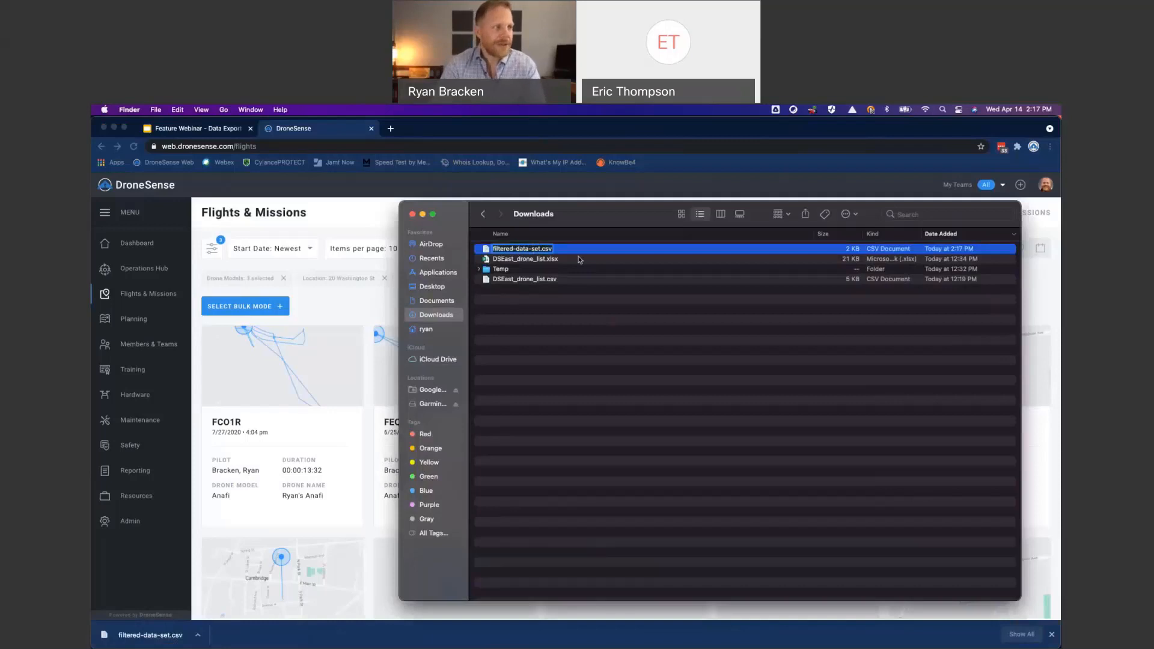
pyautogui.press('BackSpace')
pyautogui.press('BackSpace')
pyautogui.press('BackSpace')
pyautogui.press('BackSpace')
pyautogui.press('BackSpace')
pyautogui.press('BackSpace')
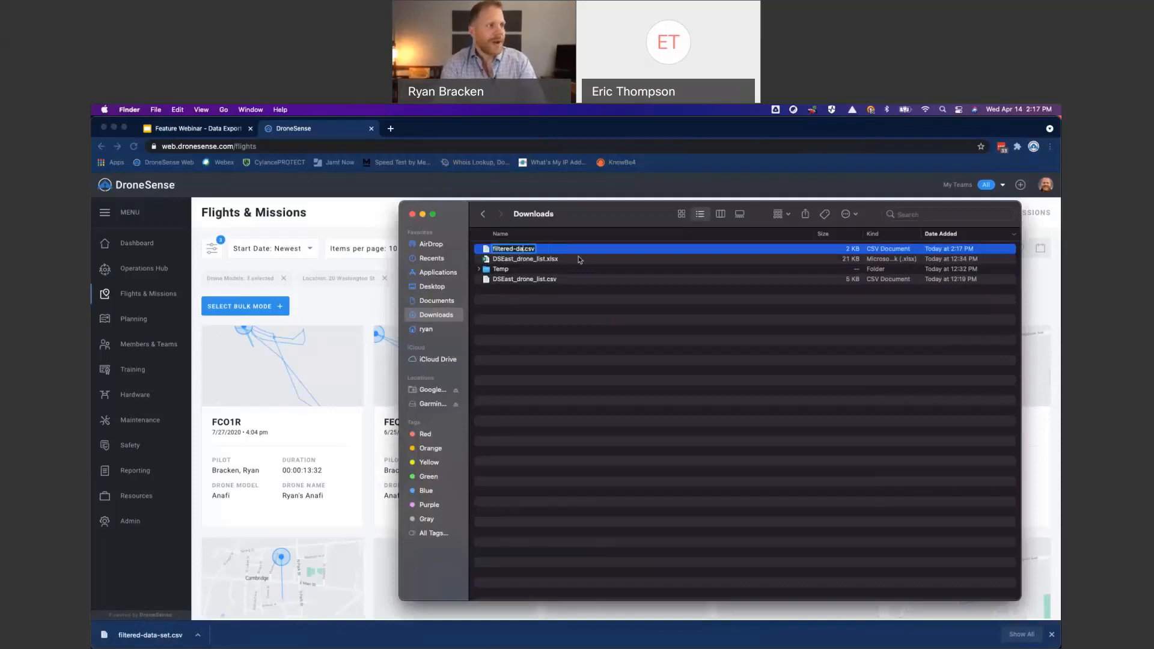
pyautogui.press('BackSpace')
pyautogui.press('BackSpace')
pyautogui.press('BackSpace')
pyautogui.press('BackSpace')
pyautogui.press('BackSpace')
pyautogui.press('BackSpace')
pyautogui.press('BackSpace')
pyautogui.press('BackSpace')
pyautogui.press('BackSpace')
pyautogui.press('BackSpace')
pyautogui.press('BackSpace')
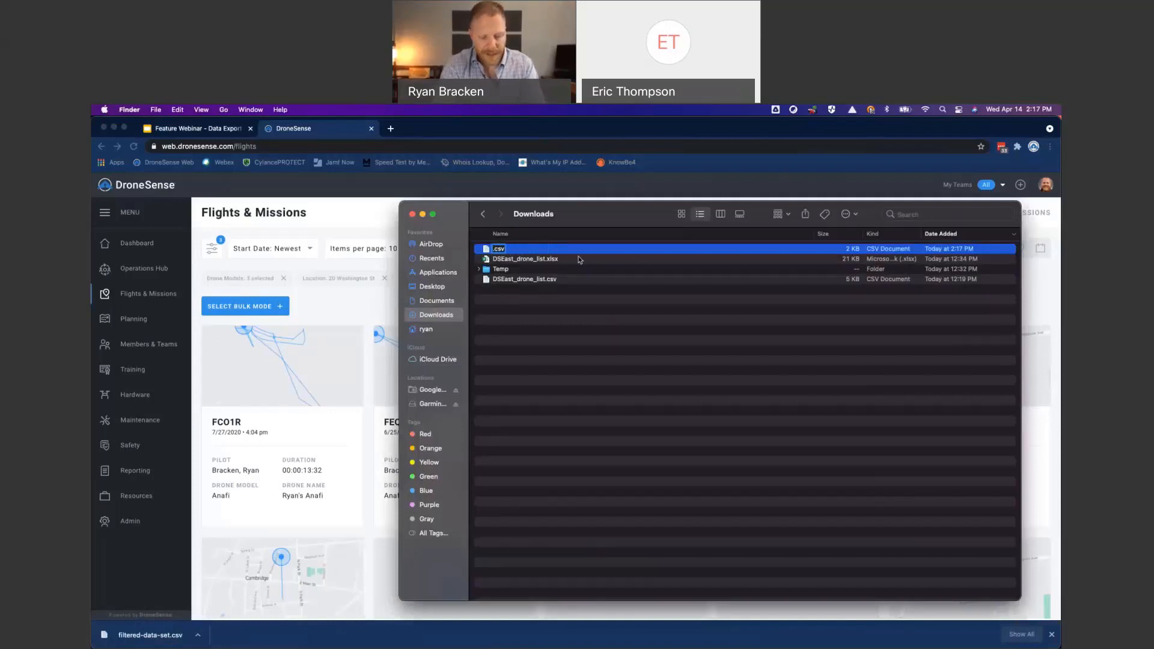
pyautogui.write('bracke')
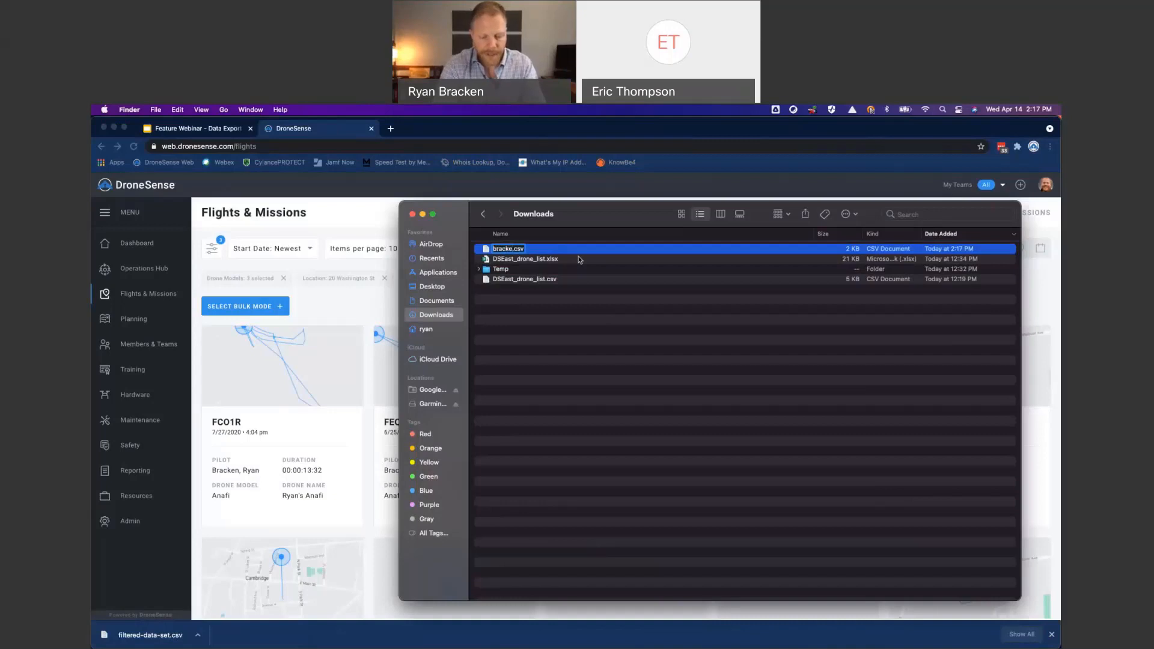
pyautogui.write('_anafi')
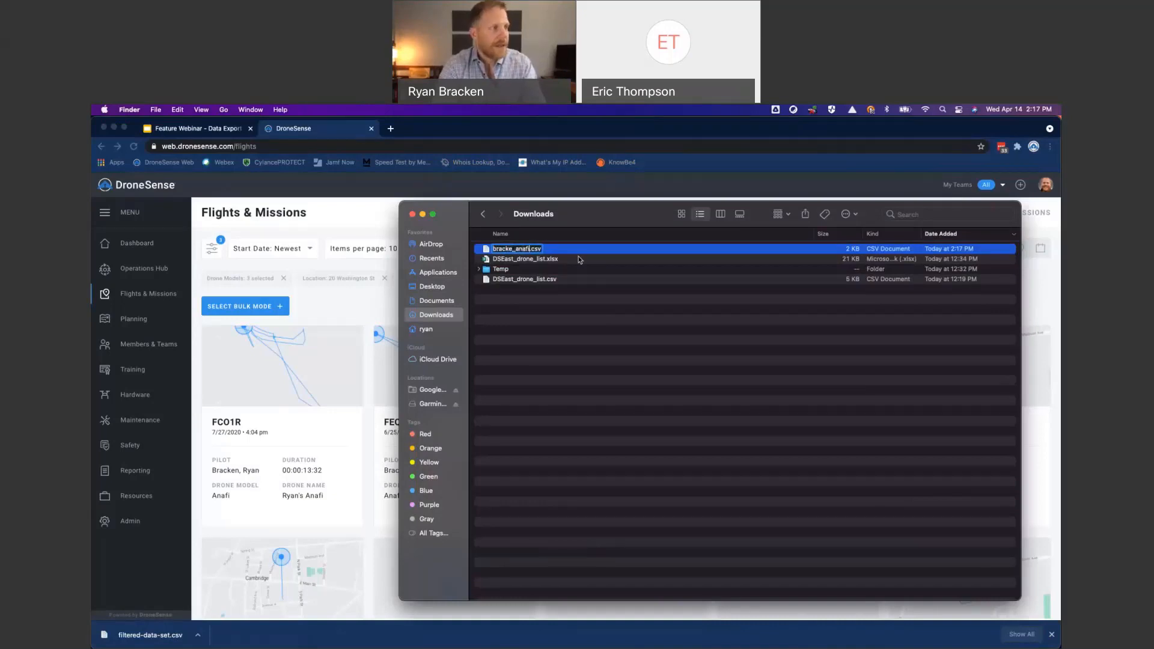
pyautogui.write('_')
pyautogui.press('BackSpace')
pyautogui.press('BackSpace')
pyautogui.press('BackSpace')
pyautogui.press('BackSpace')
pyautogui.press('BackSpace')
pyautogui.press('BackSpace')
pyautogui.press('BackSpace')
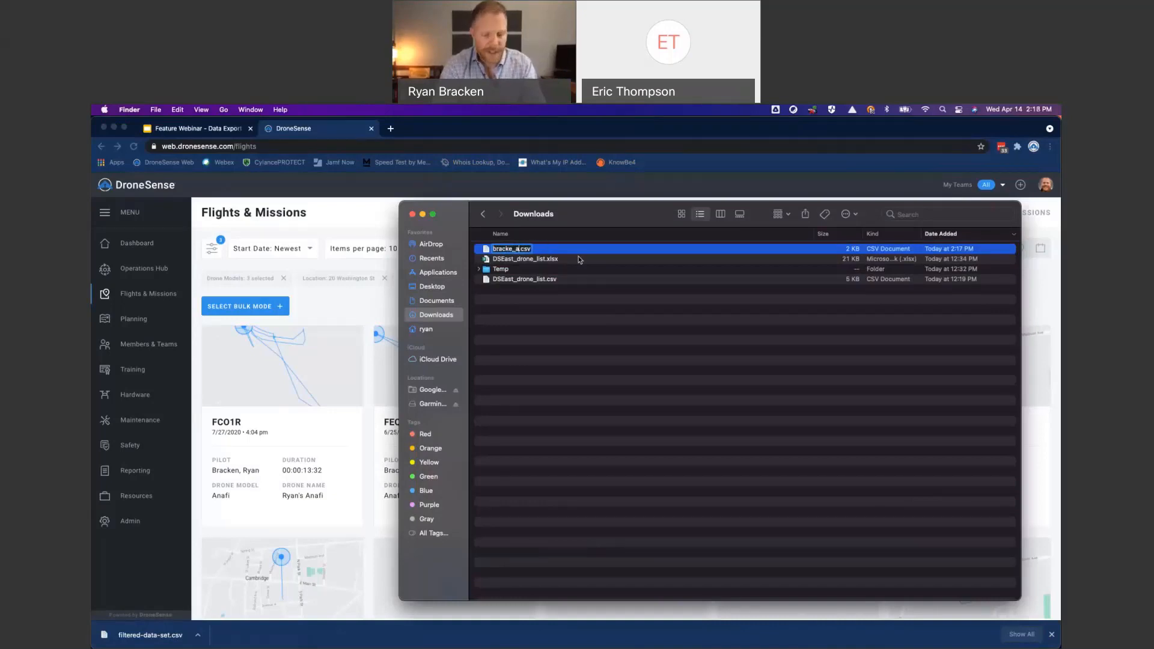
pyautogui.write('n')
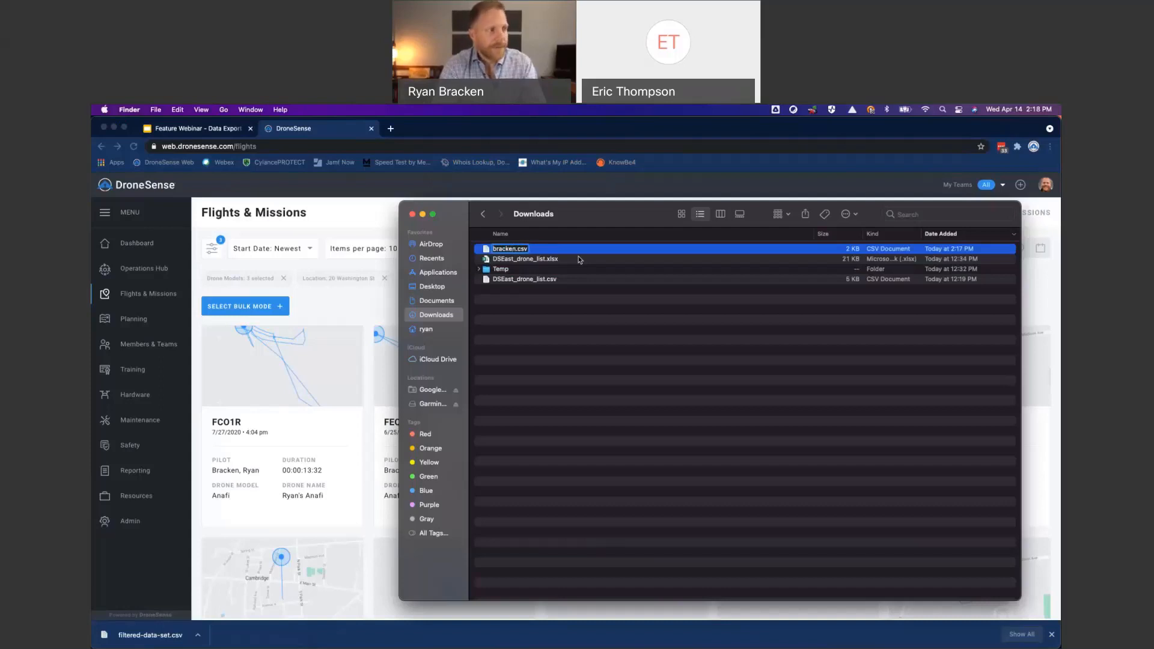
pyautogui.write('_anafi_')
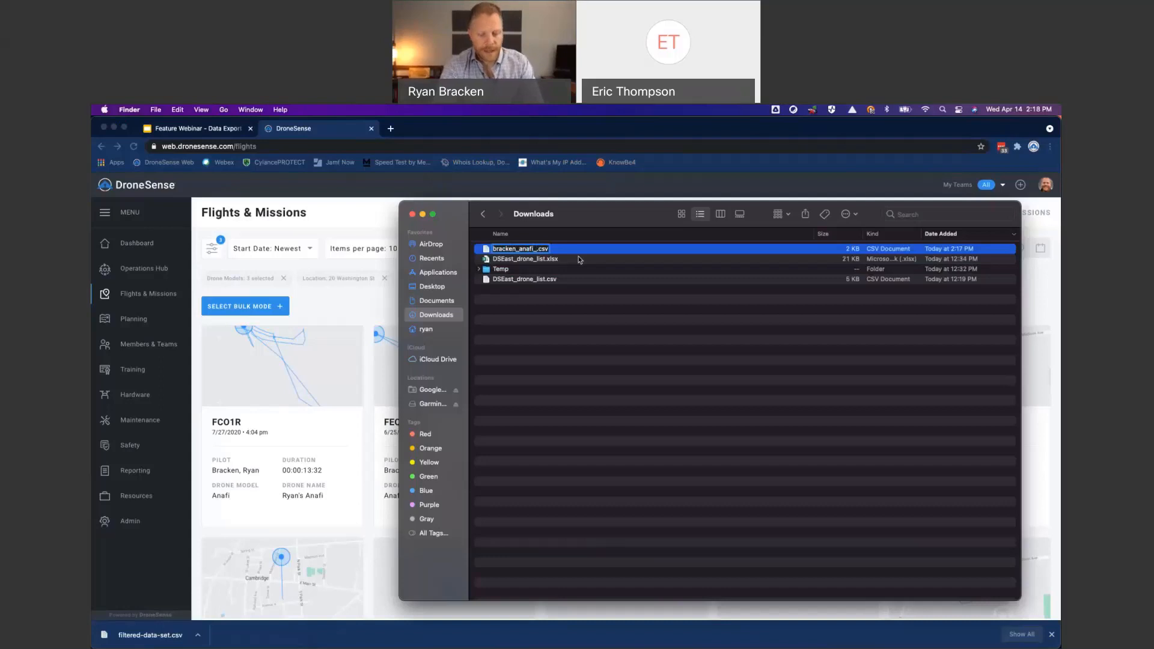
pyautogui.write('up')
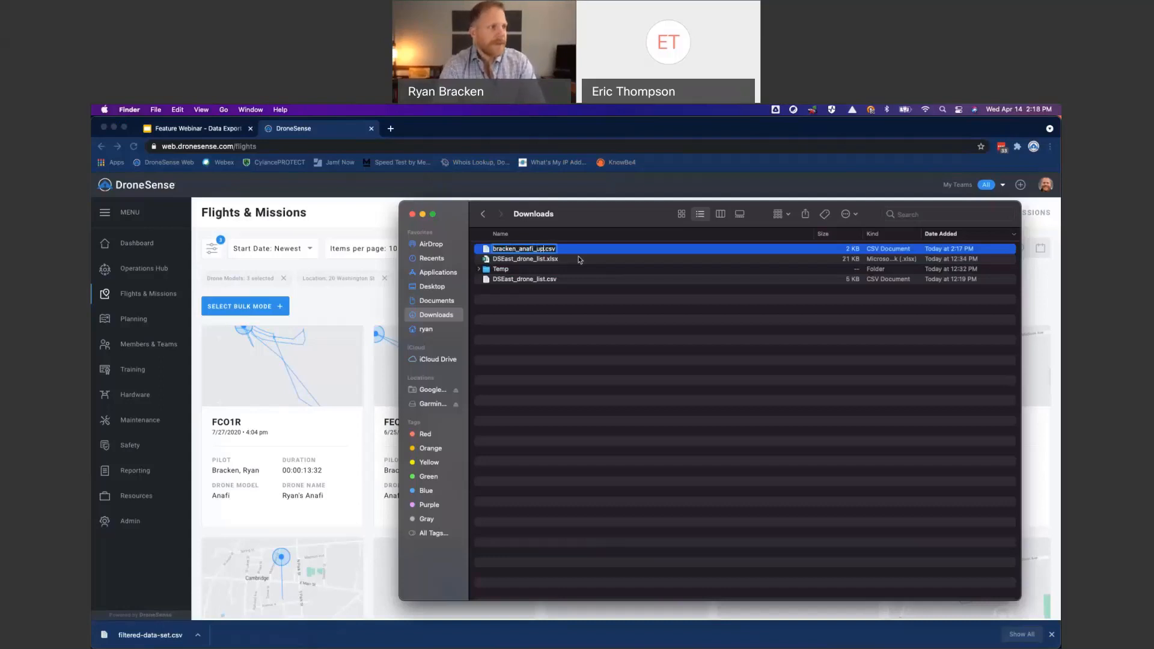
pyautogui.write('state')
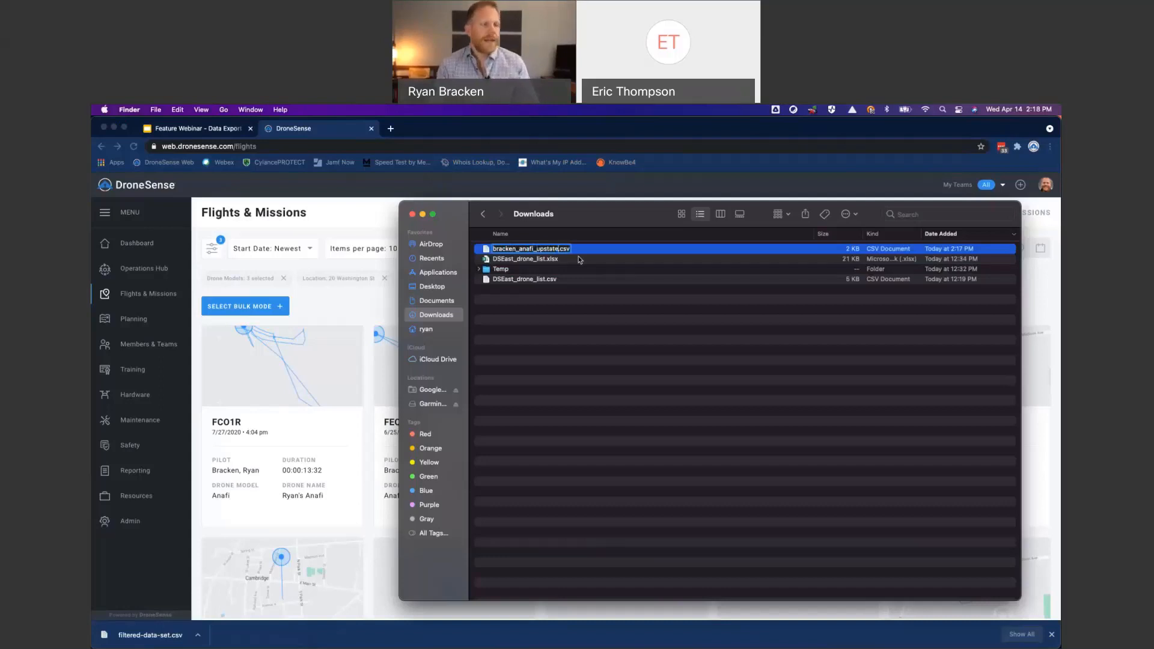
pyautogui.press('Return')
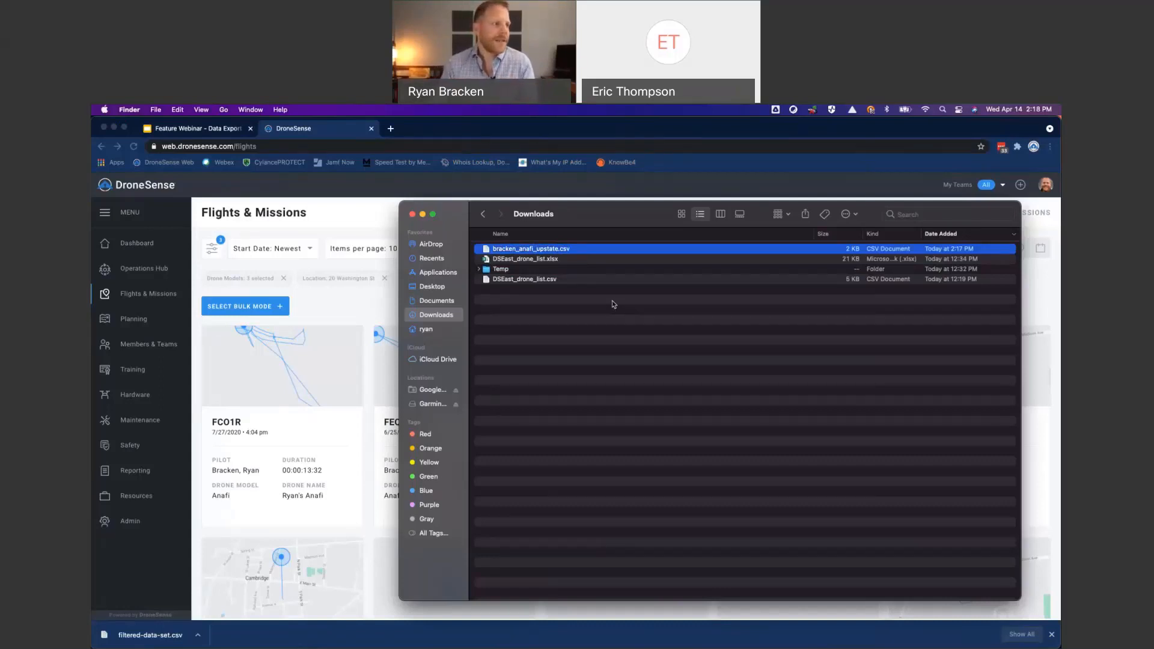
# - Open the renamed CSV file in Microsoft Excel and dismiss the possible data loss notice
pyautogui.rightClick(513, 250)
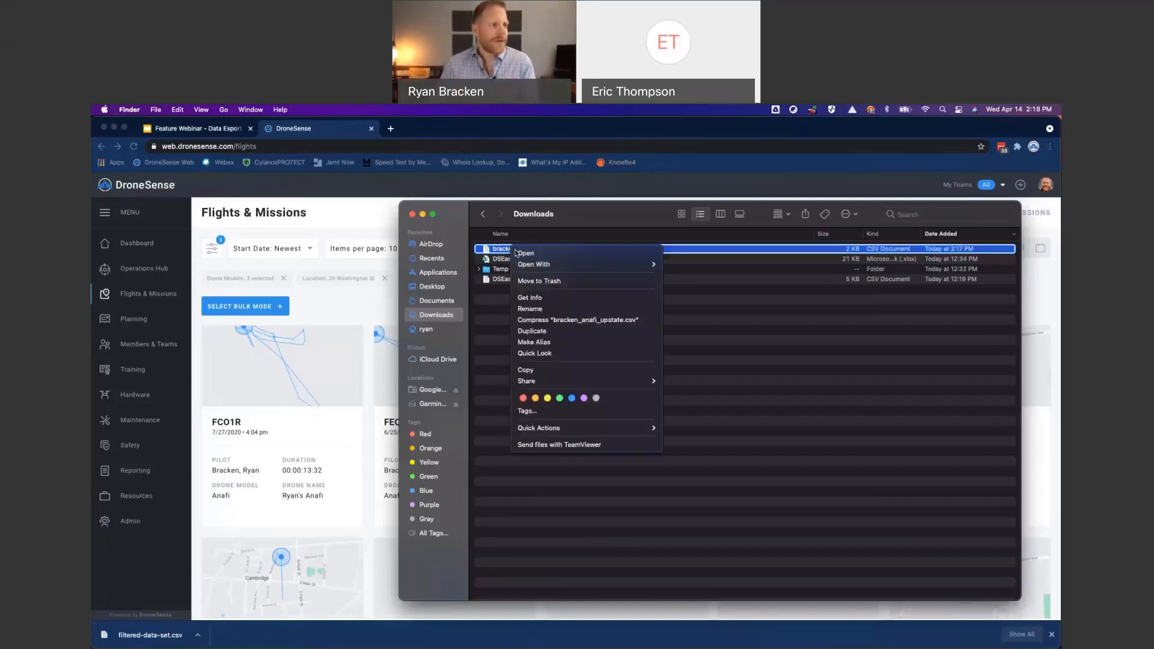
pyautogui.moveTo(538, 264)
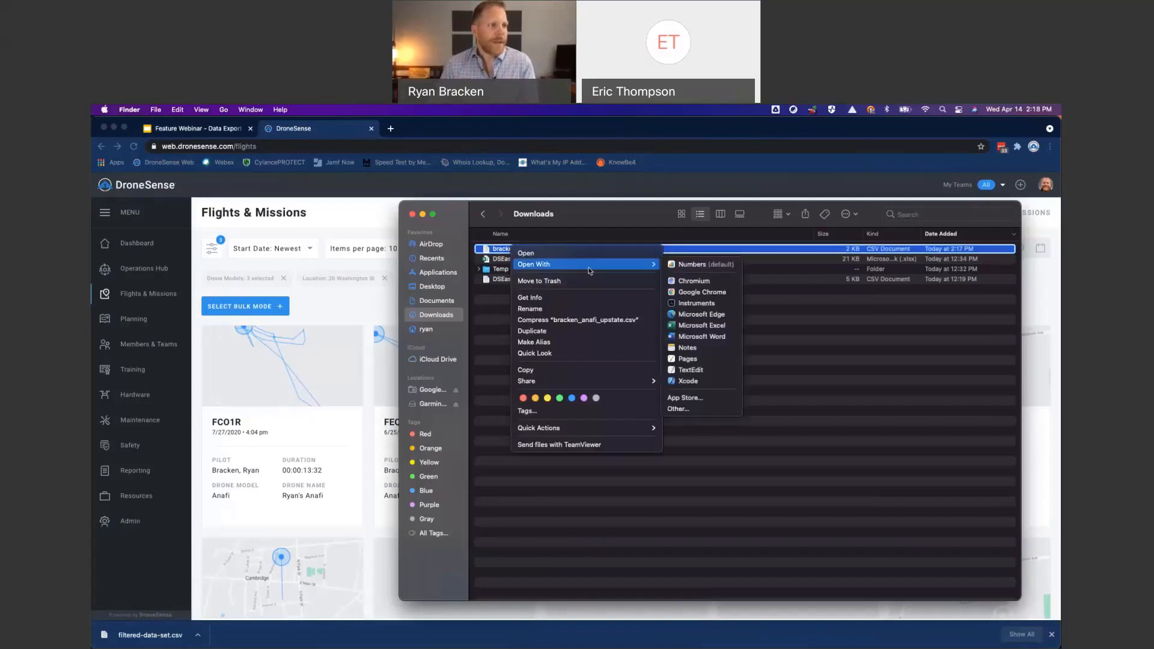
pyautogui.click(723, 326)
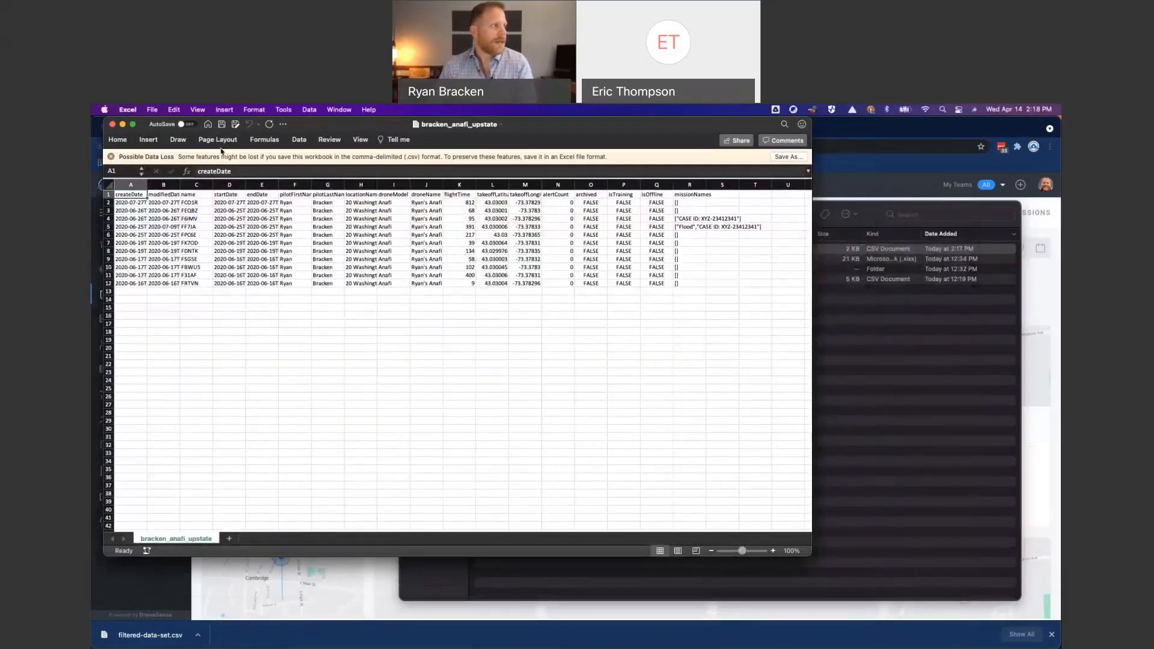
pyautogui.click(112, 157)
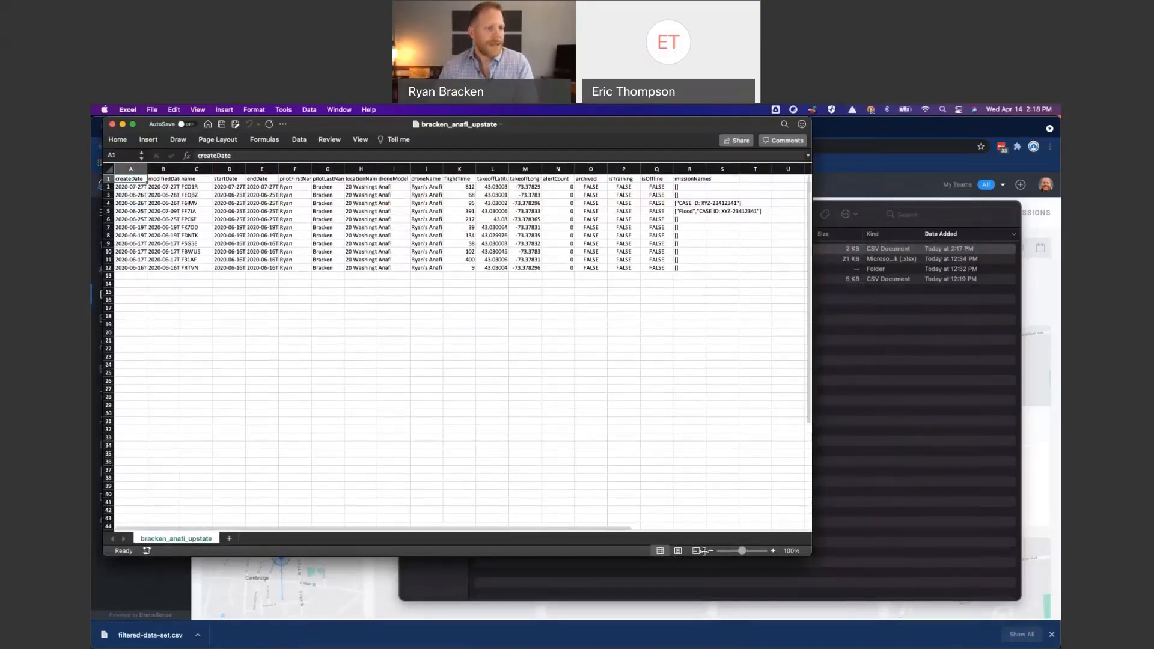
# - Set the worksheet zoom to 150% and enlarge the Excel window to fit the columns through missionNames
pyautogui.click(791, 550)
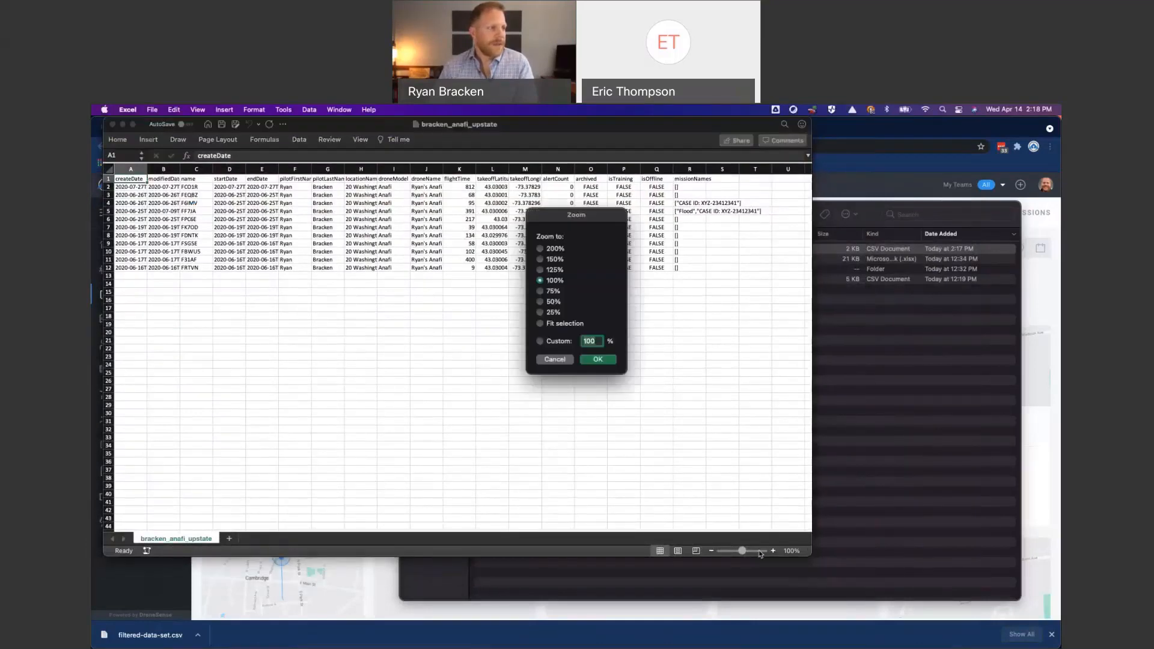
pyautogui.click(548, 262)
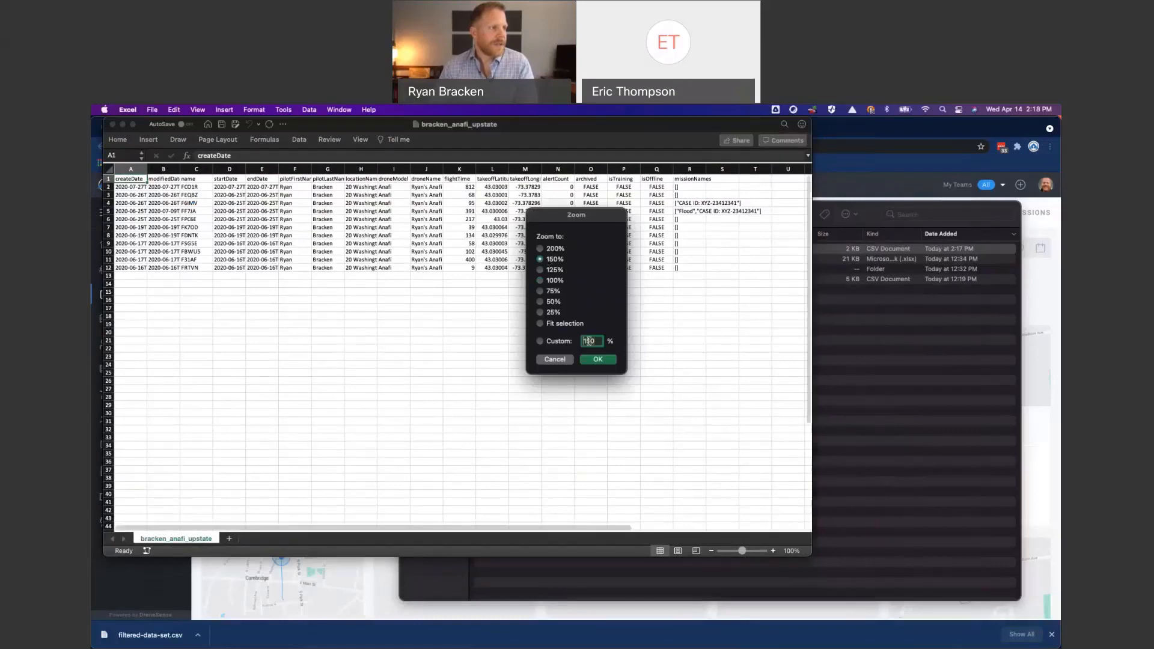
pyautogui.click(598, 359)
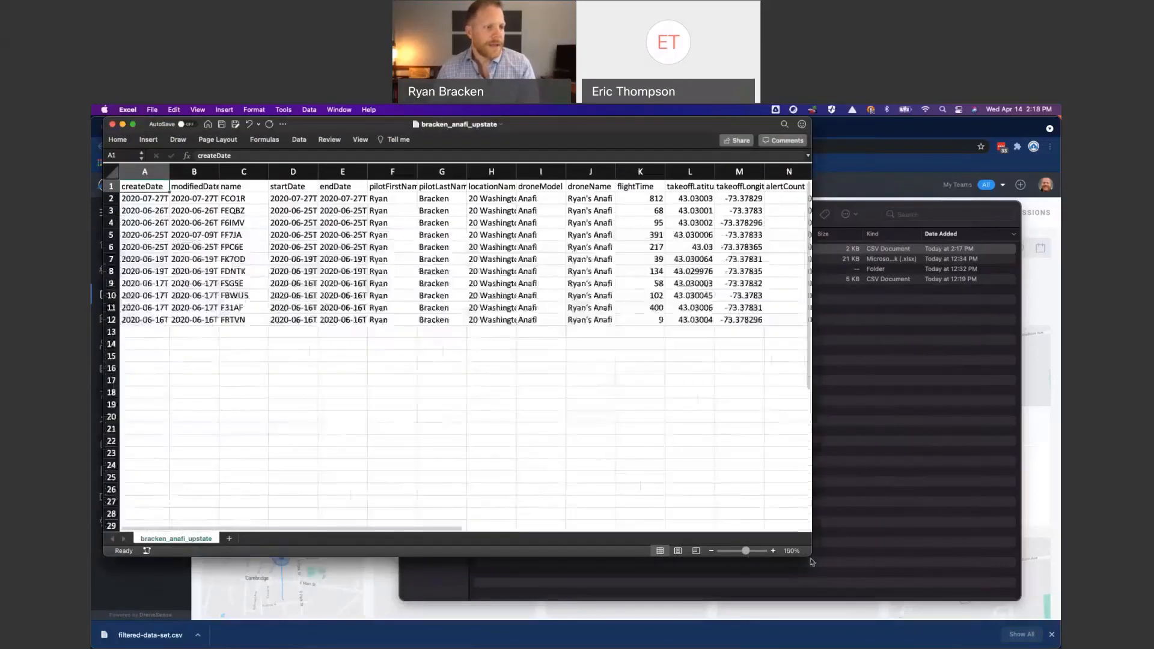
pyautogui.moveTo(811, 556); pyautogui.dragTo(1060, 603)
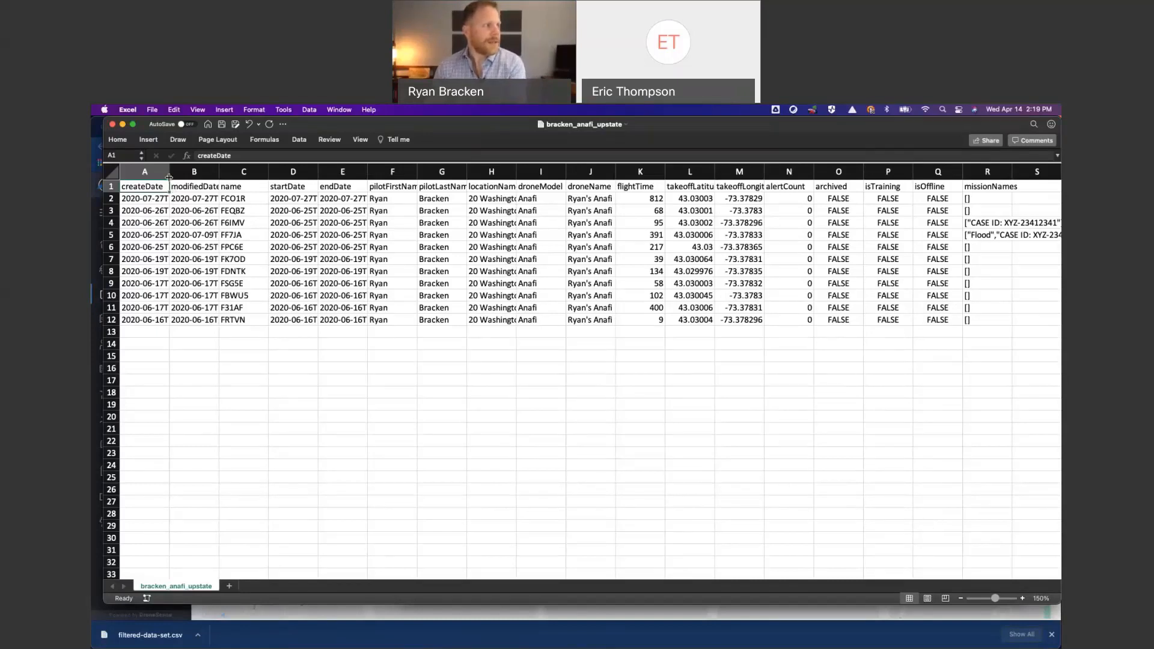
# - Hide columns A and B, which hold the creation and modification dates
pyautogui.moveTo(145, 171)
pyautogui.mouseDown()
pyautogui.moveTo(197, 170)
pyautogui.moveTo(187, 175)
pyautogui.mouseUp()
pyautogui.rightClick(187, 174)
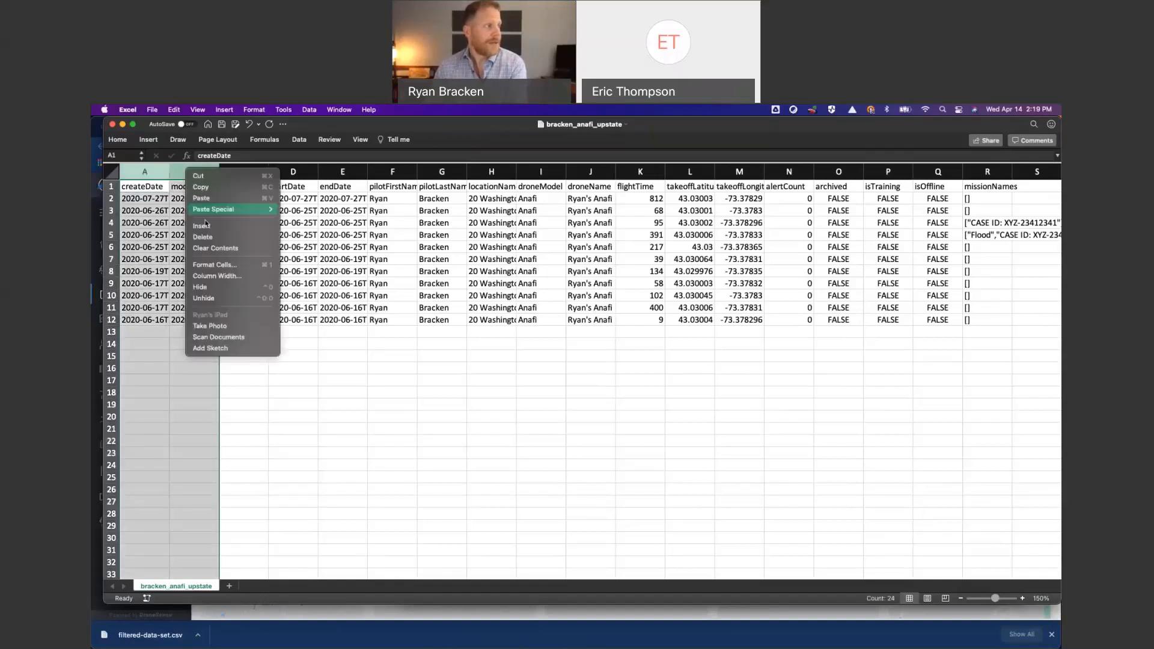
pyautogui.click(216, 288)
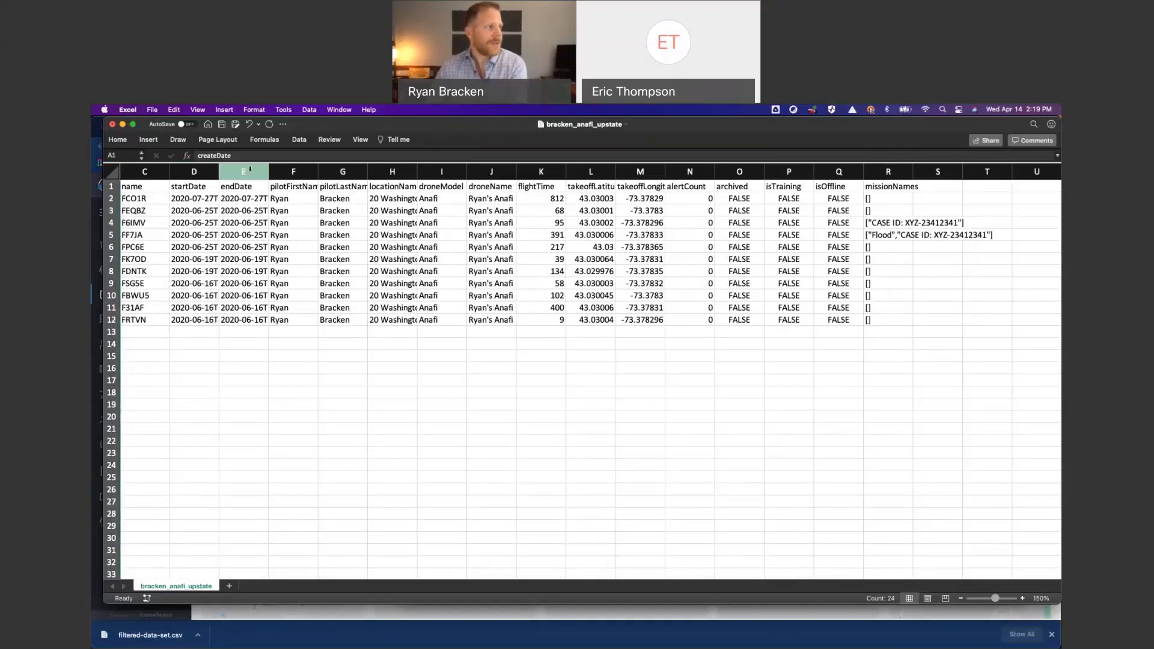
# - Hide columns E through J (endDate to droneName) and columns L through Q (takeoffLatitude to isOffline)
pyautogui.click(250, 170)
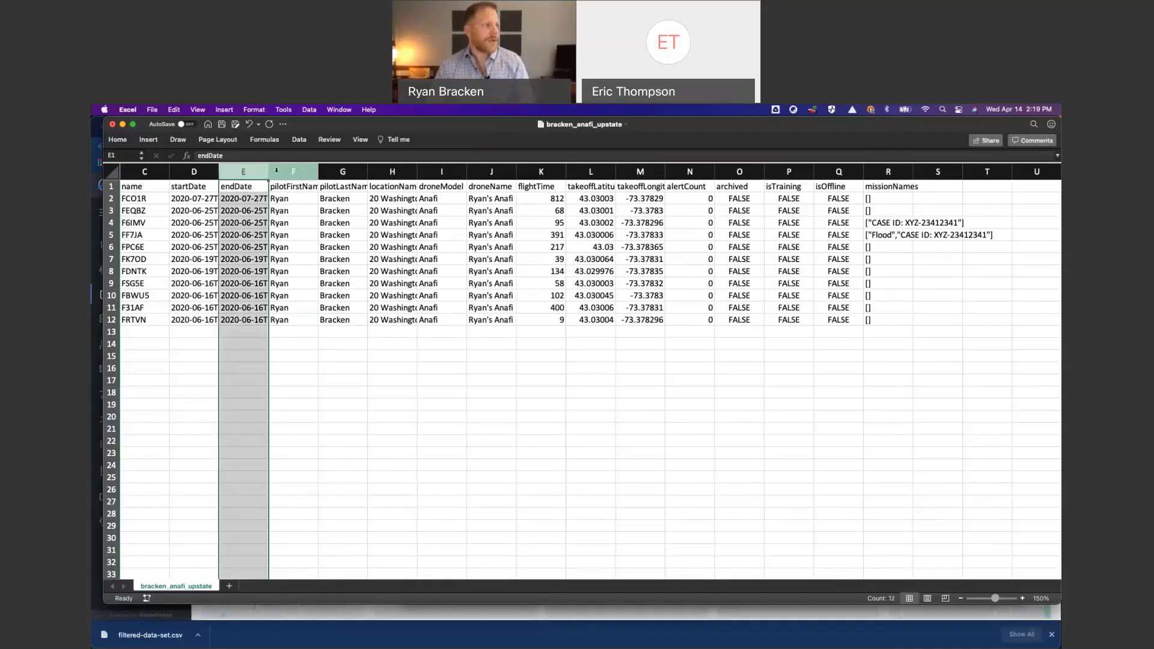
pyautogui.moveTo(276, 170); pyautogui.dragTo(490, 172)
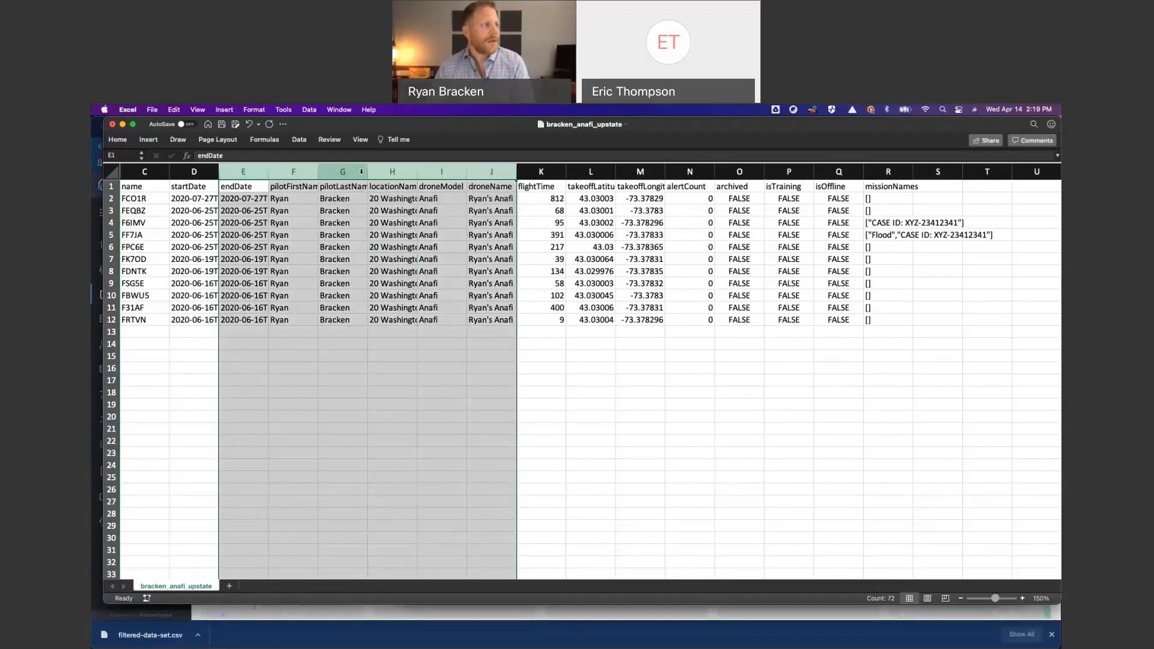
pyautogui.rightClick(361, 171)
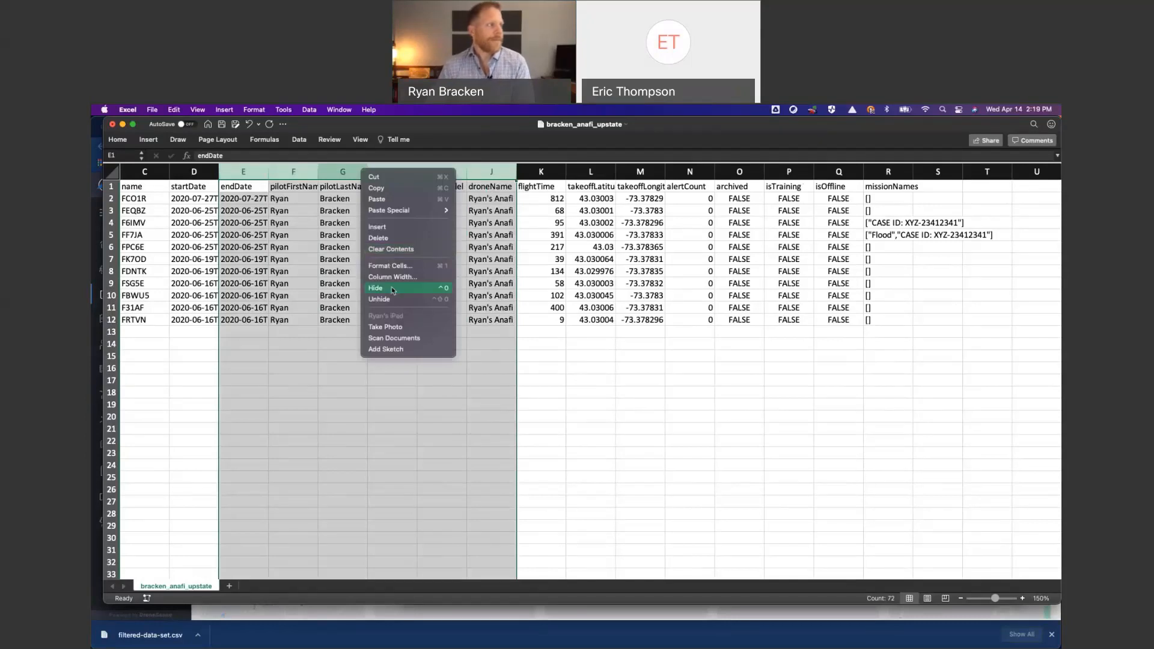
pyautogui.click(391, 286)
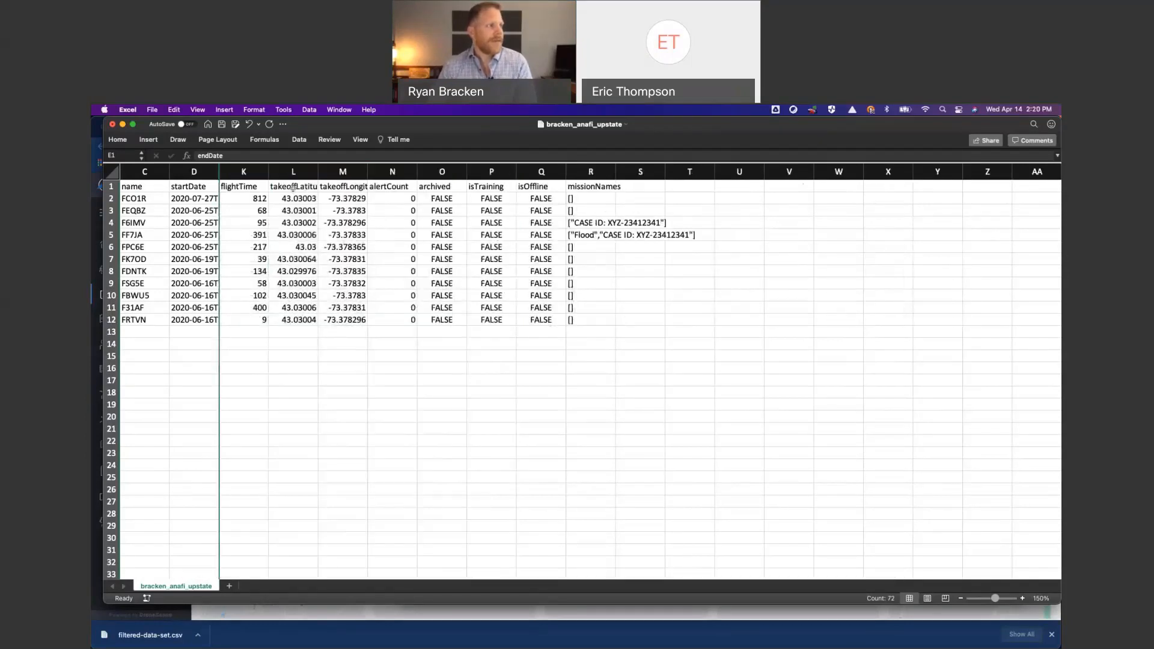
pyautogui.moveTo(293, 171); pyautogui.dragTo(530, 166)
pyautogui.rightClick(530, 166)
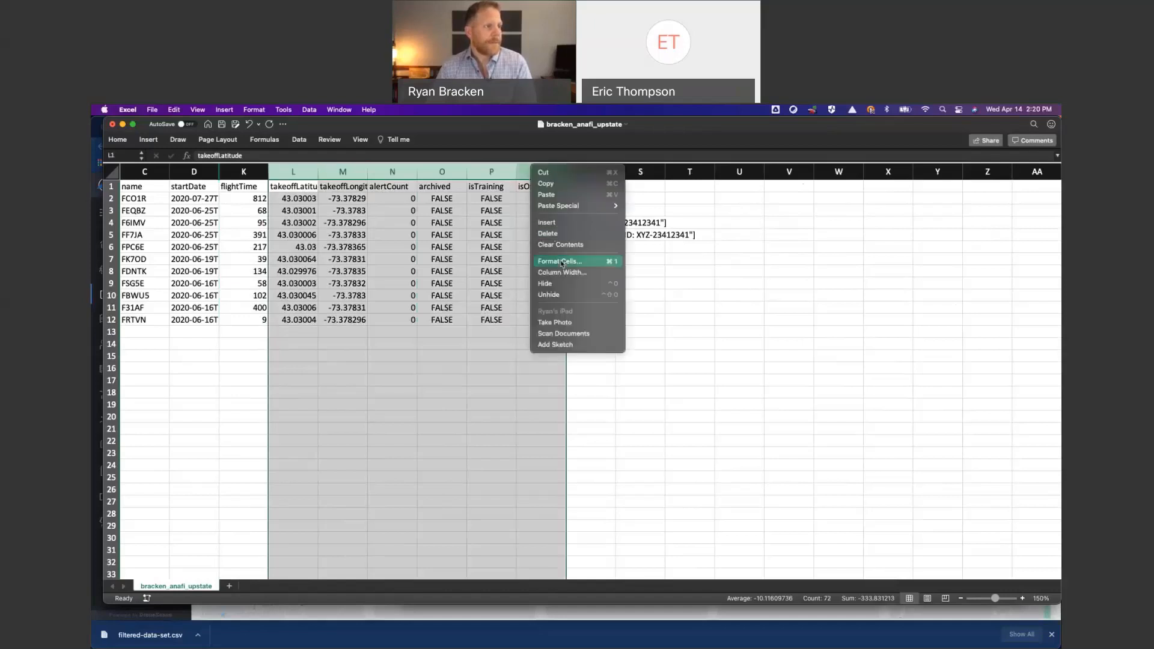
pyautogui.click(562, 284)
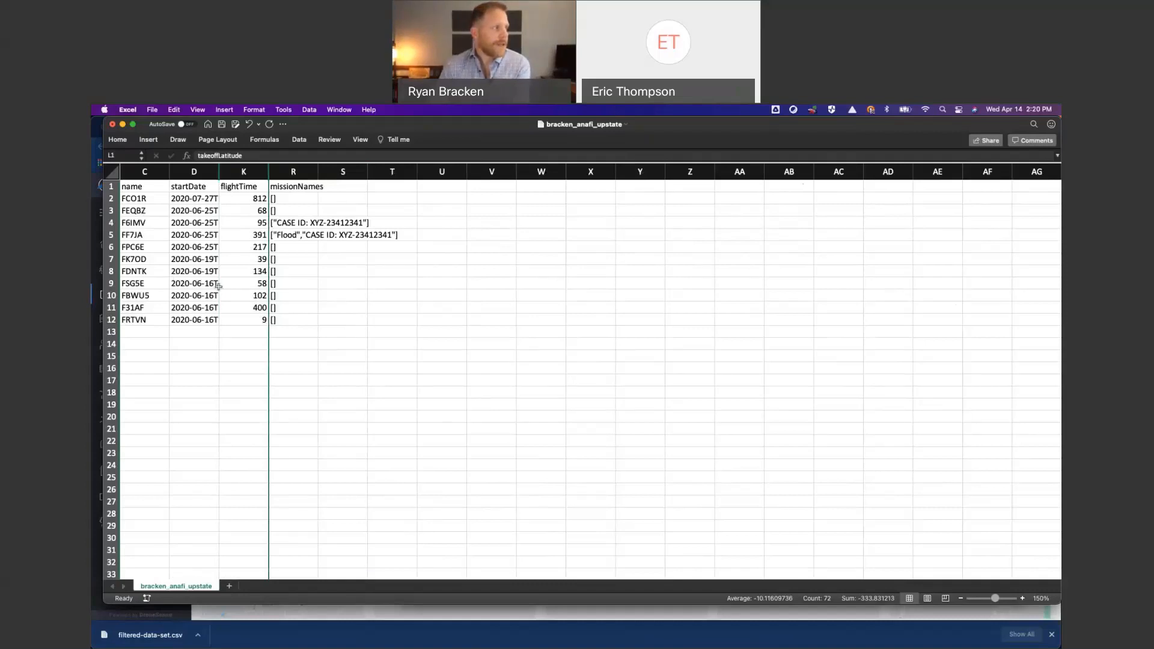
# - Total the flight times in cell K13 with the formula =sum(K2:K12)
pyautogui.moveTo(220, 173)
pyautogui.mouseDown()
pyautogui.moveTo(270, 179)
pyautogui.moveTo(220, 173)
pyautogui.mouseUp()
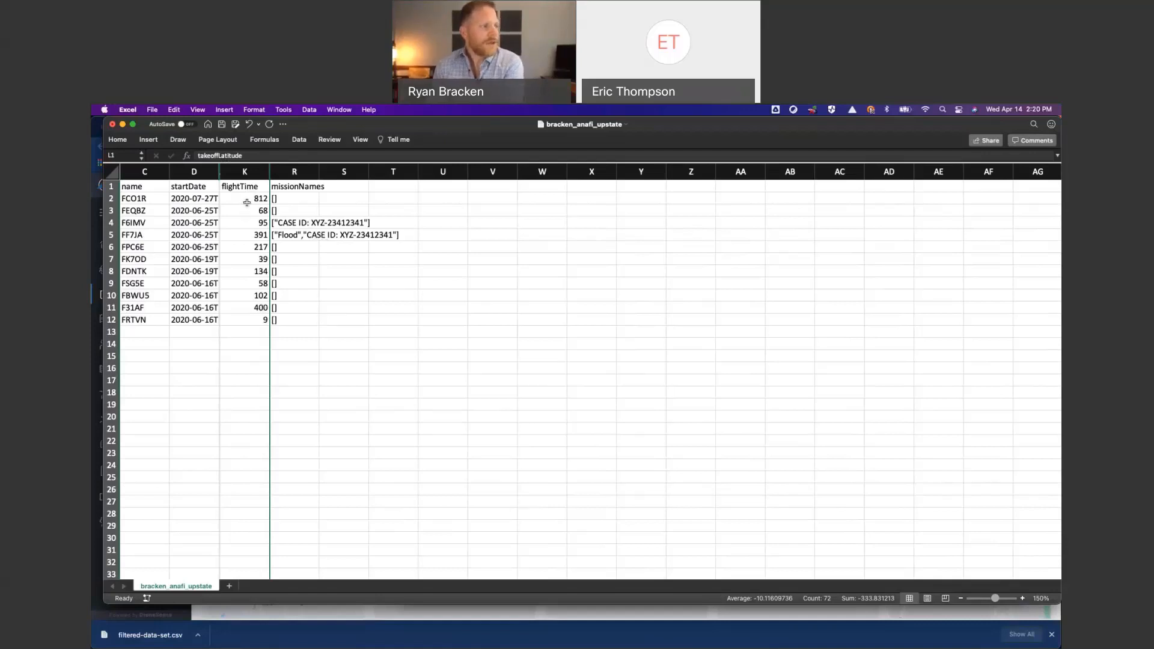
pyautogui.click(238, 330)
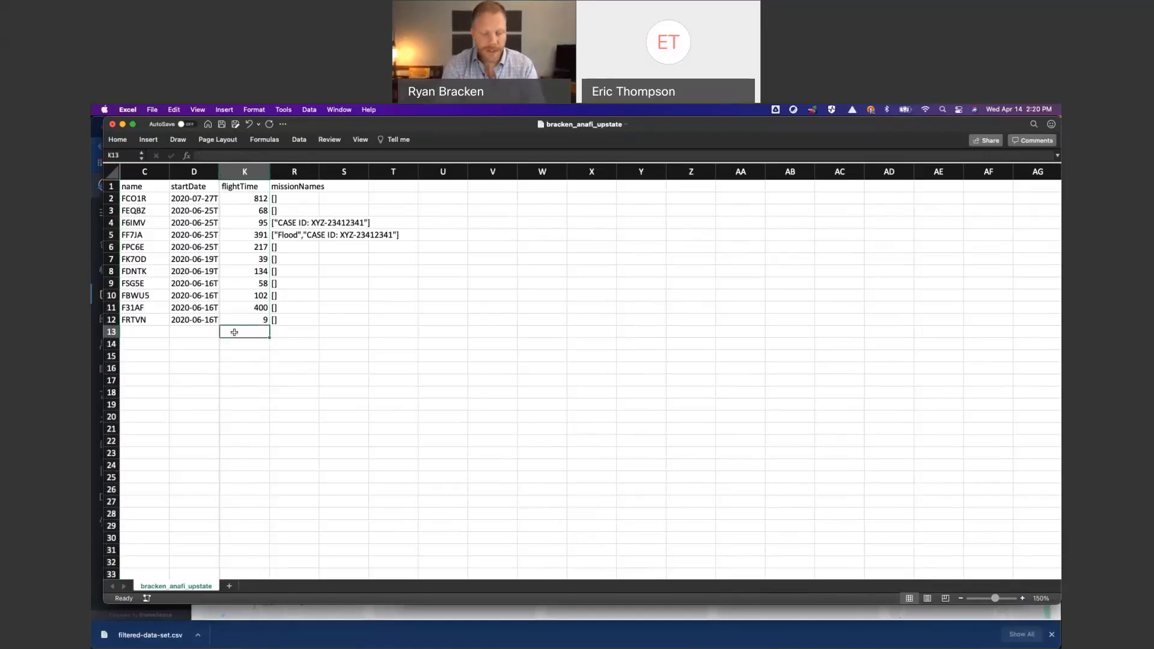
pyautogui.write('=sum')
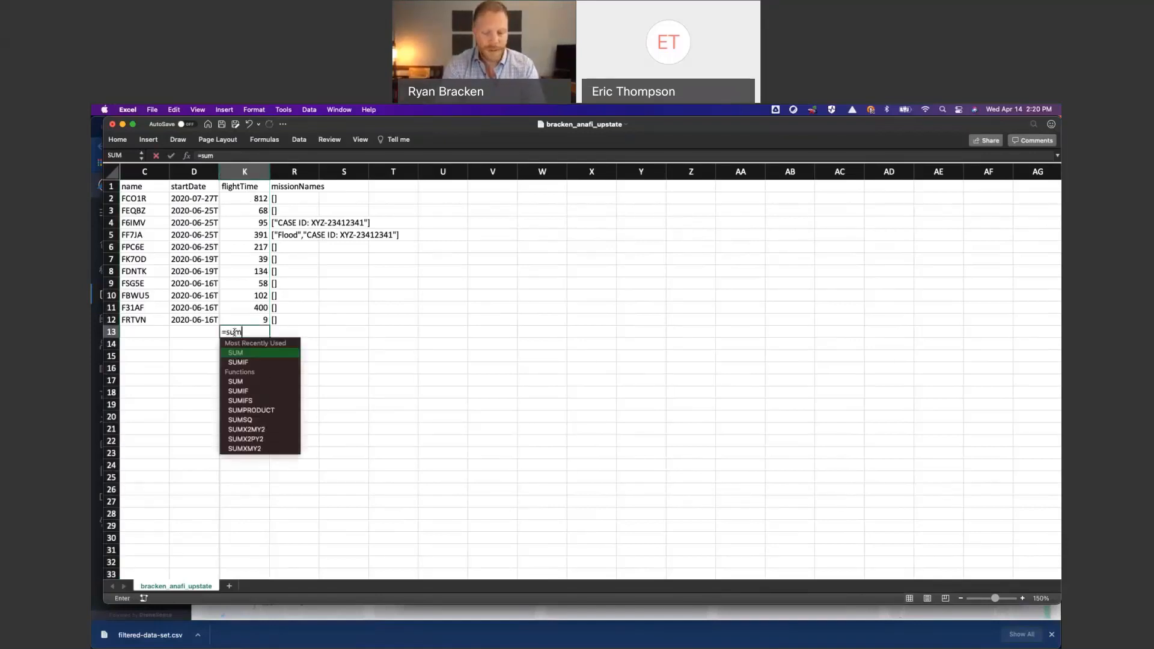
pyautogui.write('(')
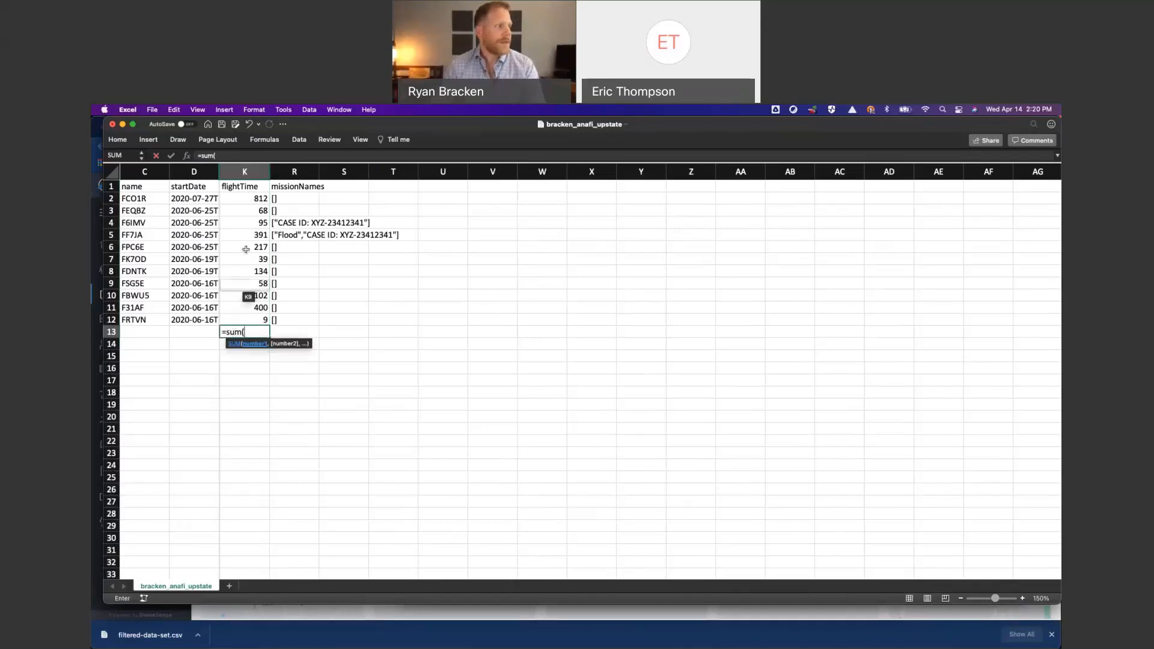
pyautogui.moveTo(255, 198); pyautogui.dragTo(262, 320)
pyautogui.write(')')
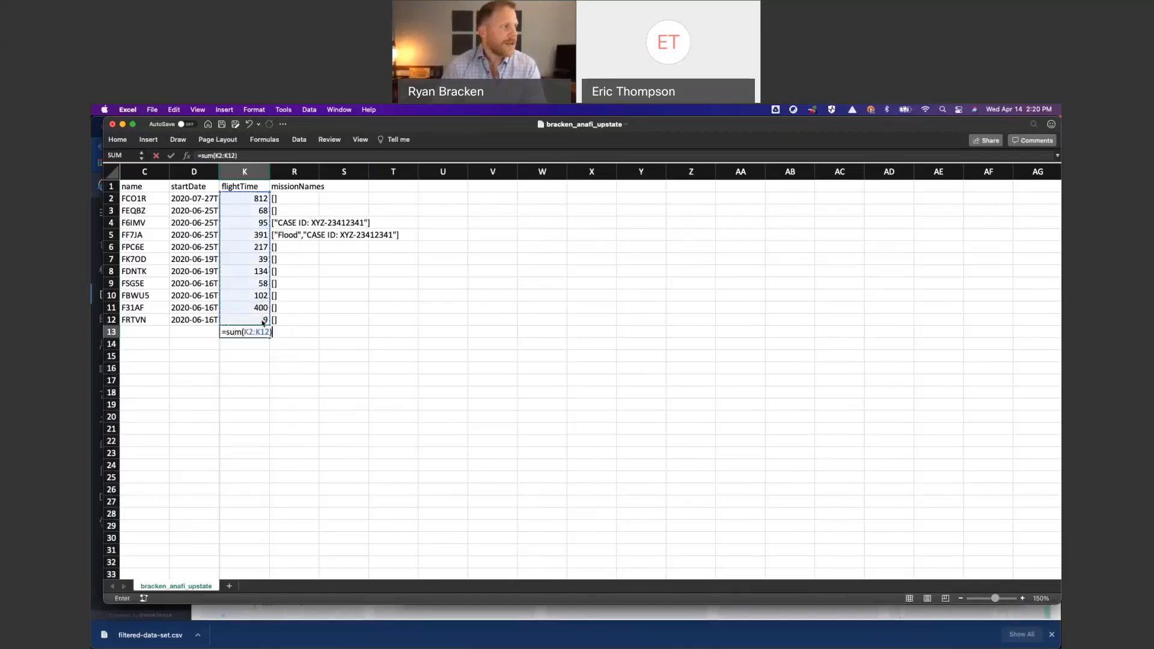
pyautogui.press('Return')
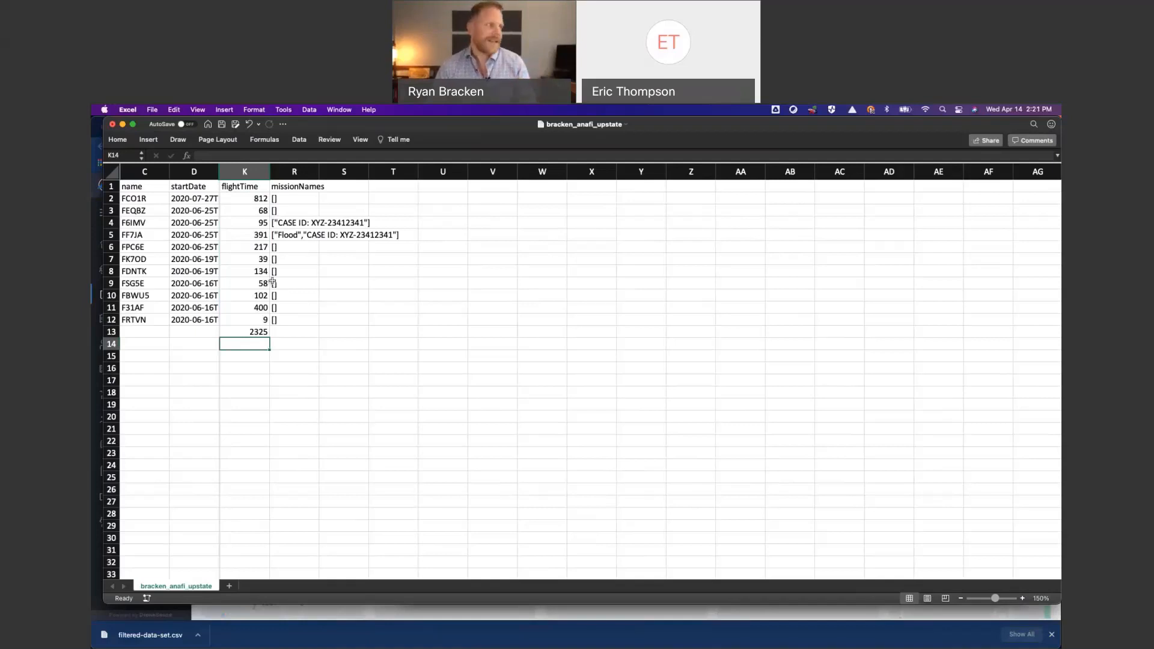
# - Insert two empty columns between the flightTime and missionNames columns
pyautogui.click(296, 172)
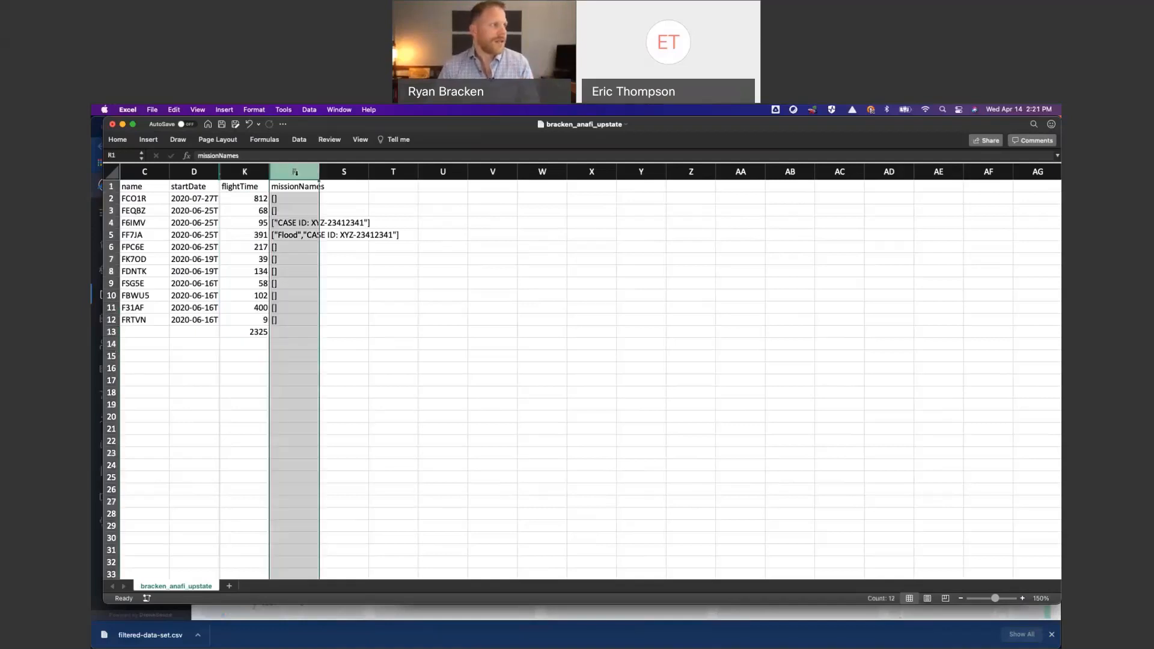
pyautogui.rightClick(296, 172)
pyautogui.click(325, 240)
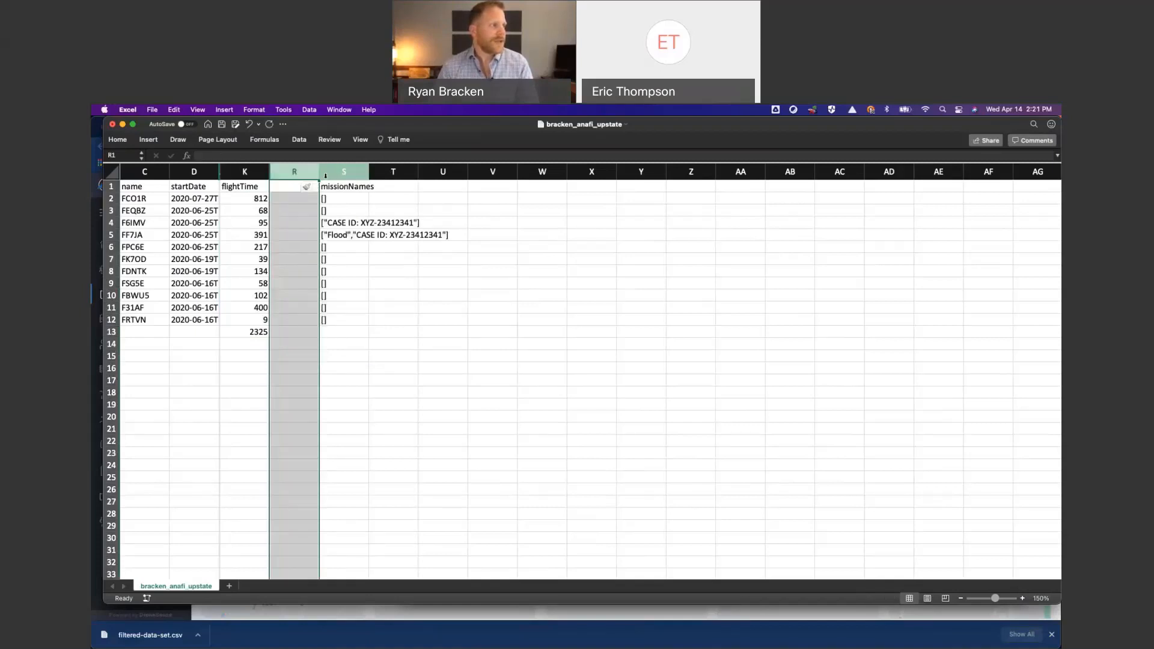
pyautogui.rightClick(308, 178)
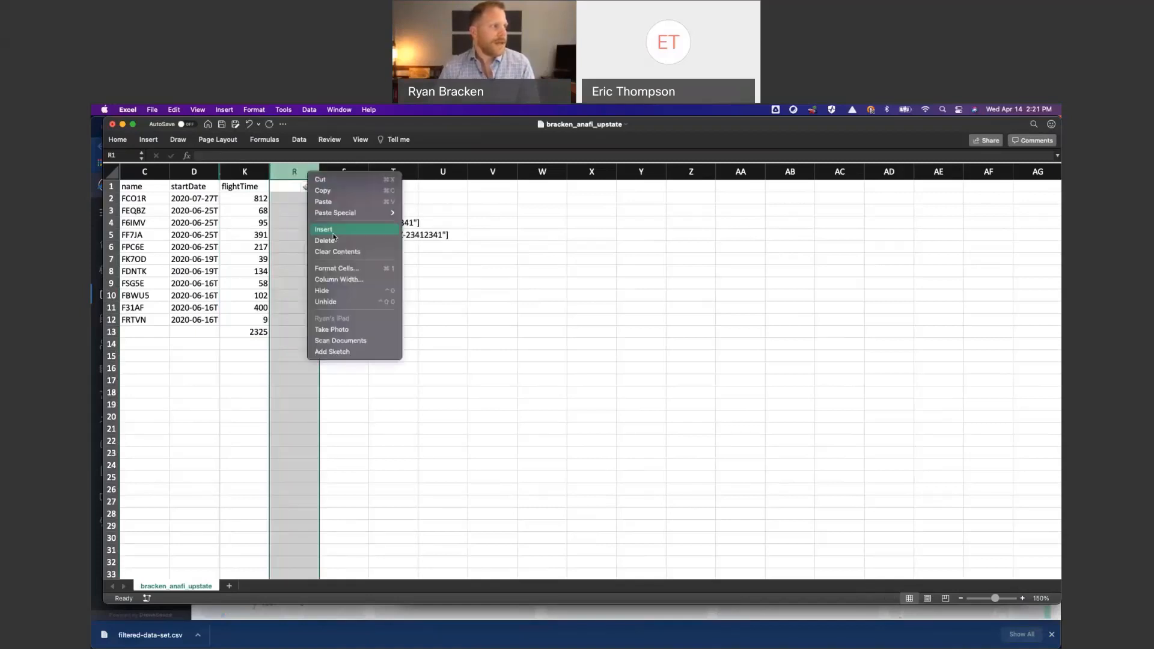
pyautogui.click(333, 233)
# - Enter the heading "Flight Time (min)" in cell R1 and widen column R to fit it
pyautogui.click(286, 187)
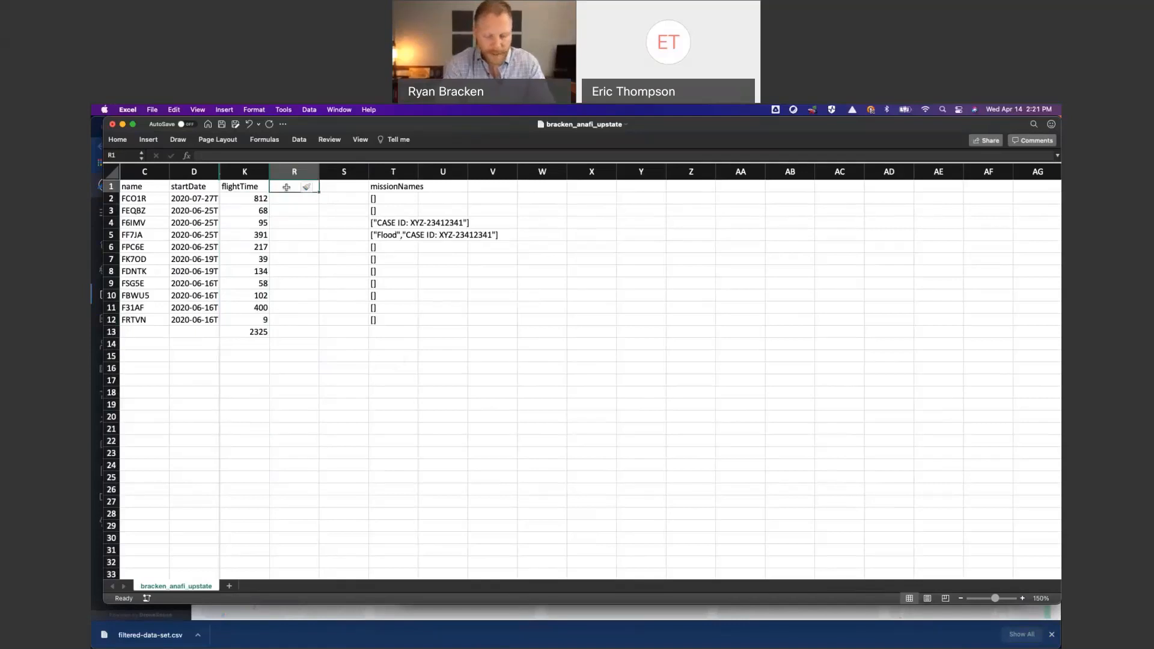
pyautogui.write('Flight Ti')
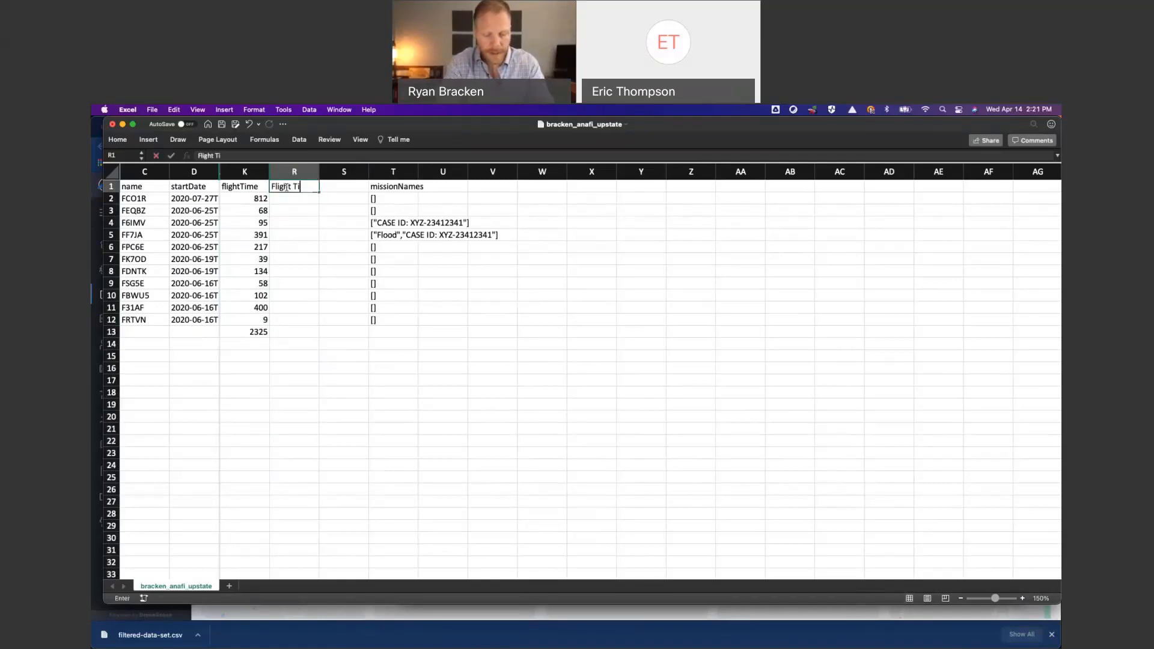
pyautogui.write('me (min')
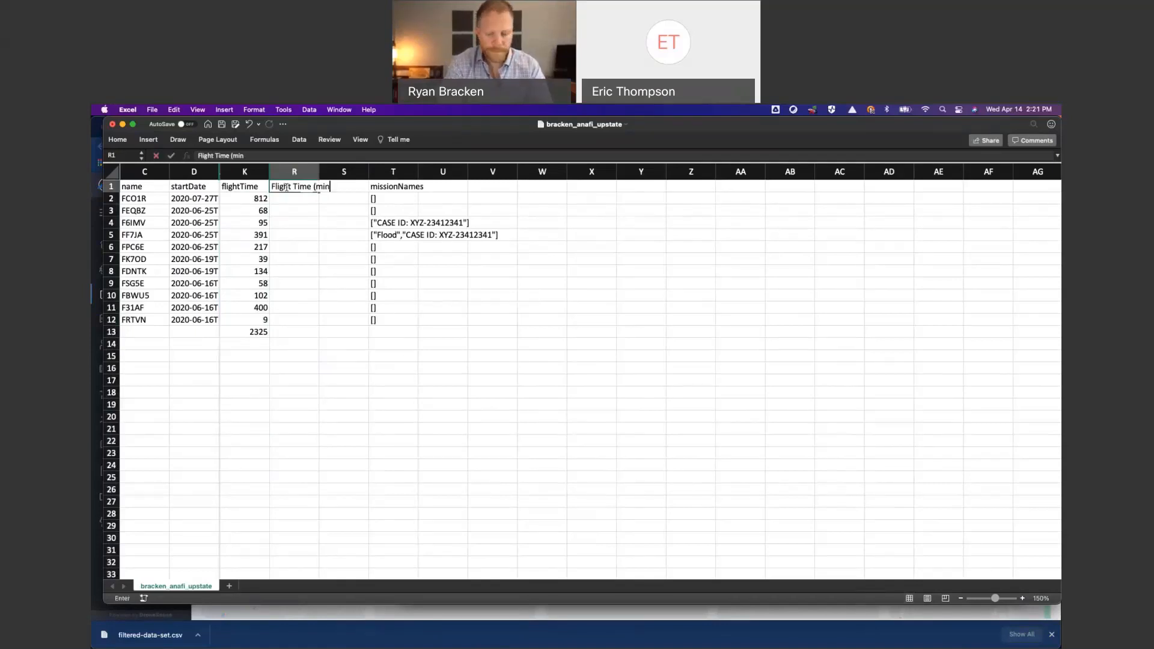
pyautogui.write(')')
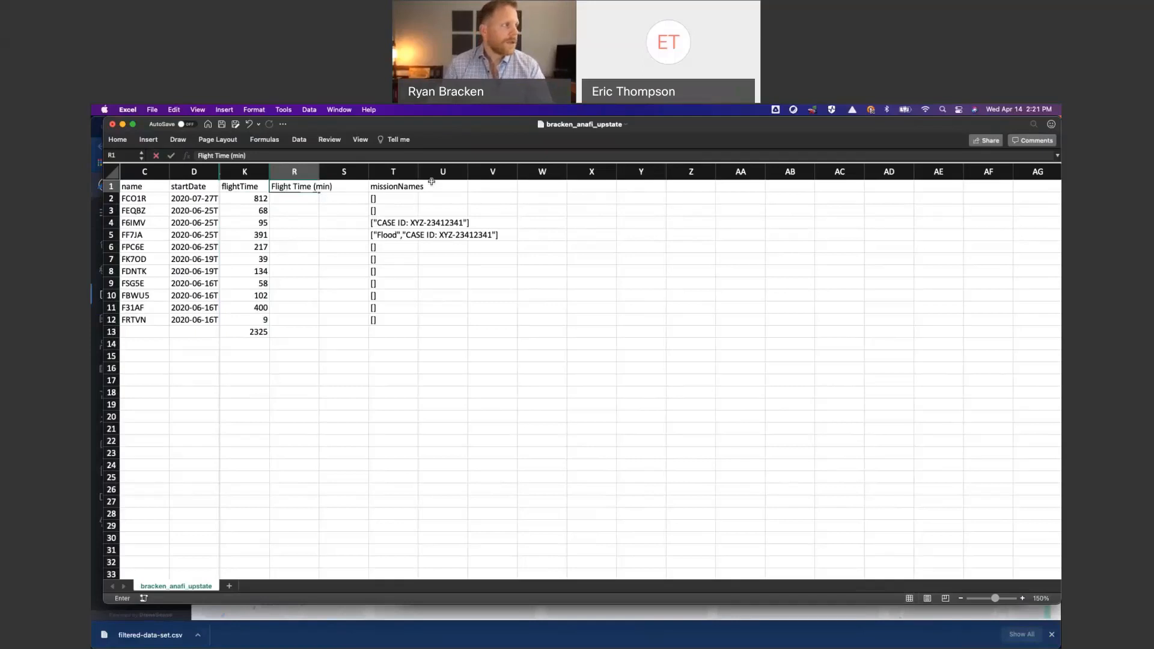
pyautogui.click(319, 172)
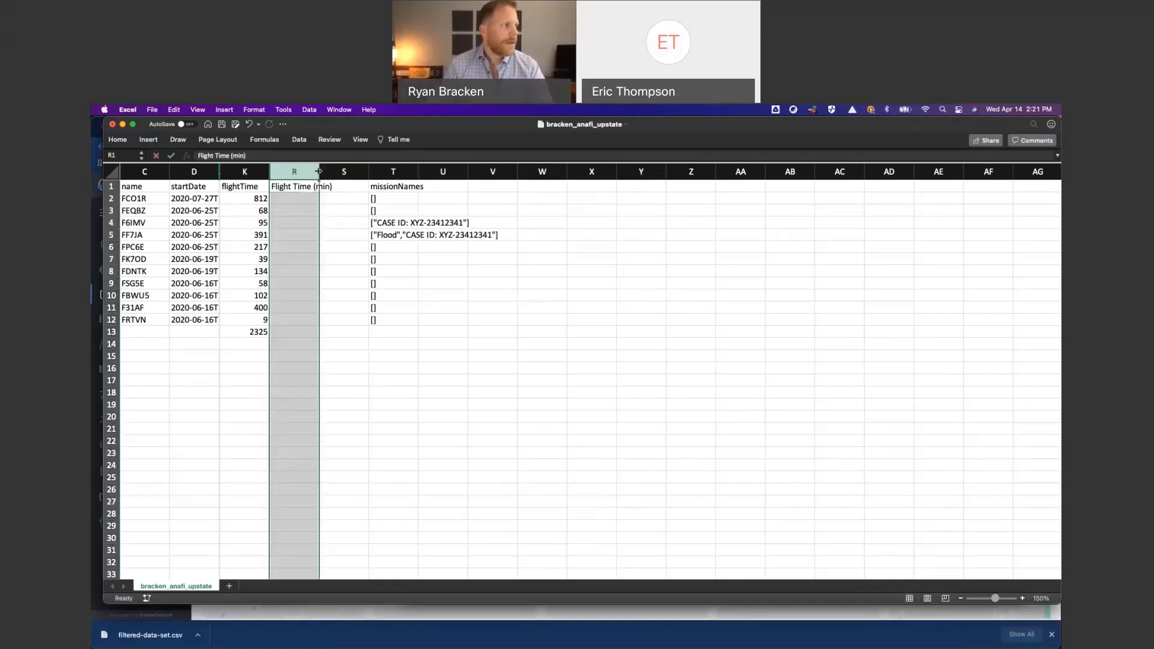
pyautogui.moveTo(319, 172); pyautogui.dragTo(339, 170)
# - Enter the heading "Flight Time (hrs)" in cell S1 and widen column S to fit it
pyautogui.click(356, 185)
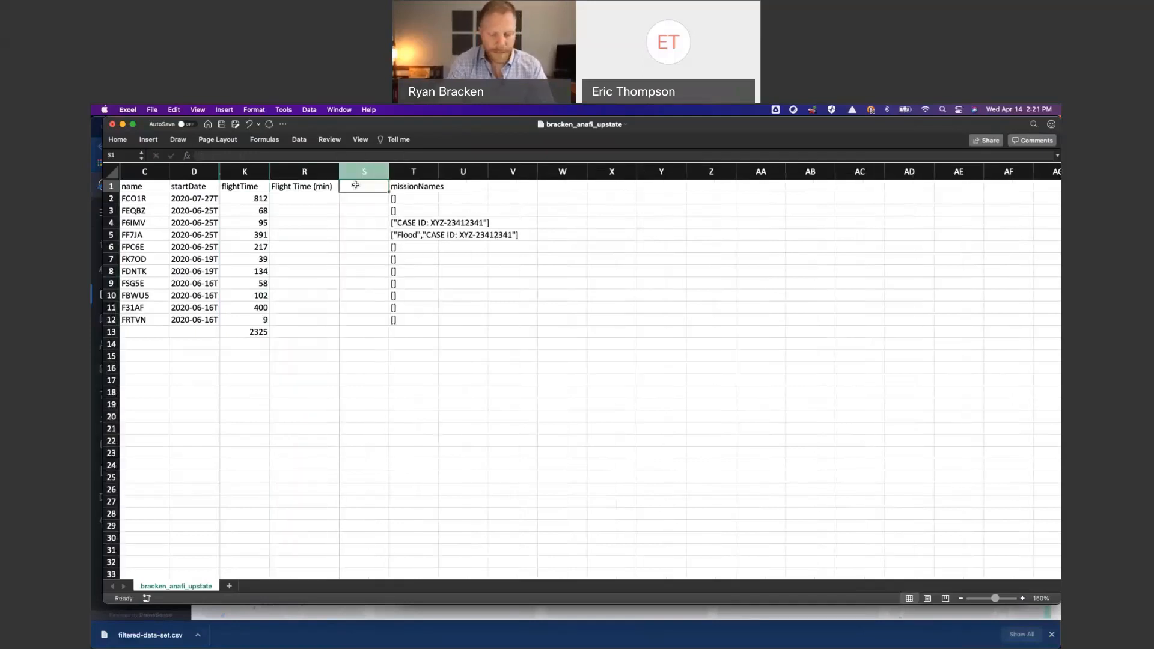
pyautogui.write('Flight ')
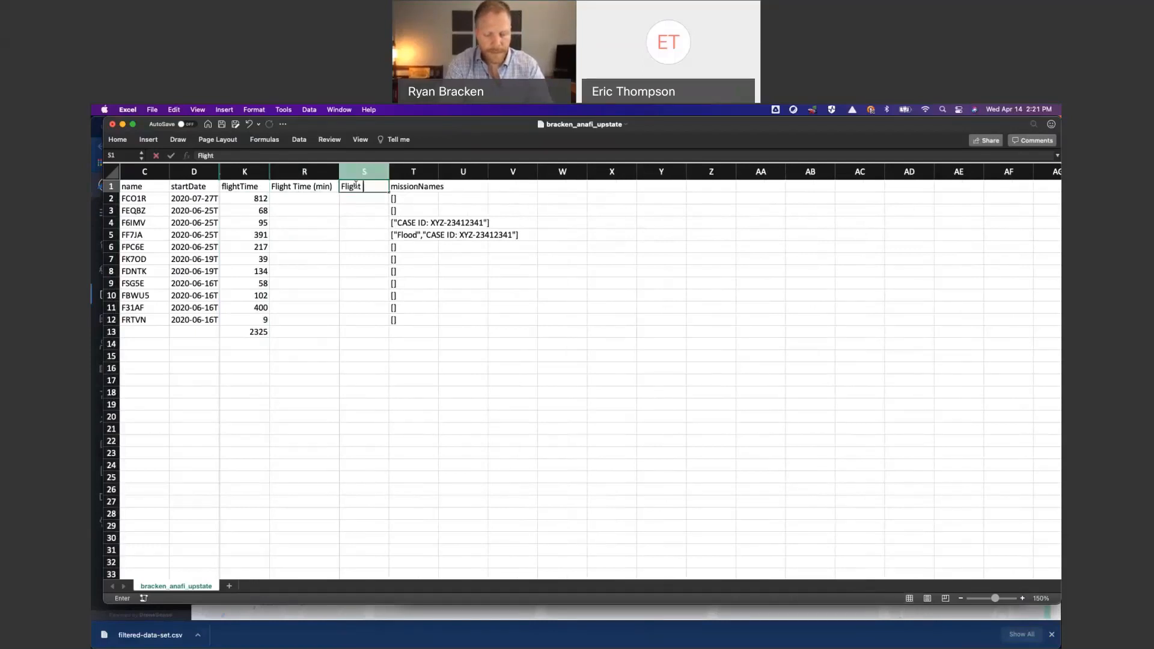
pyautogui.write('Time (h')
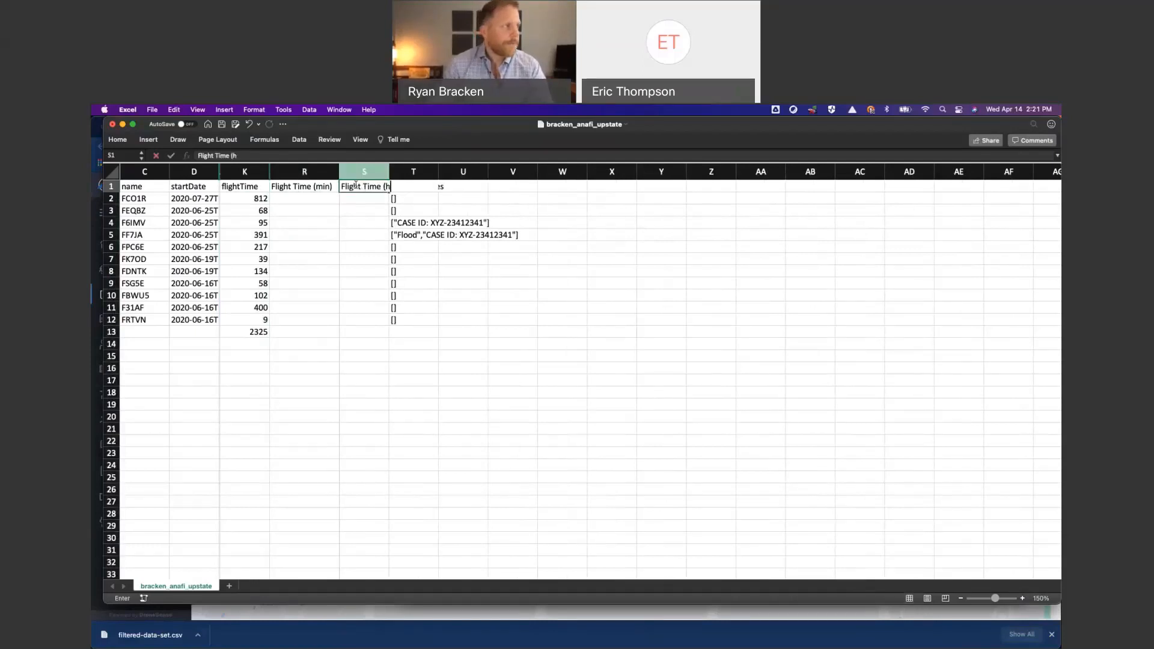
pyautogui.write('rs)')
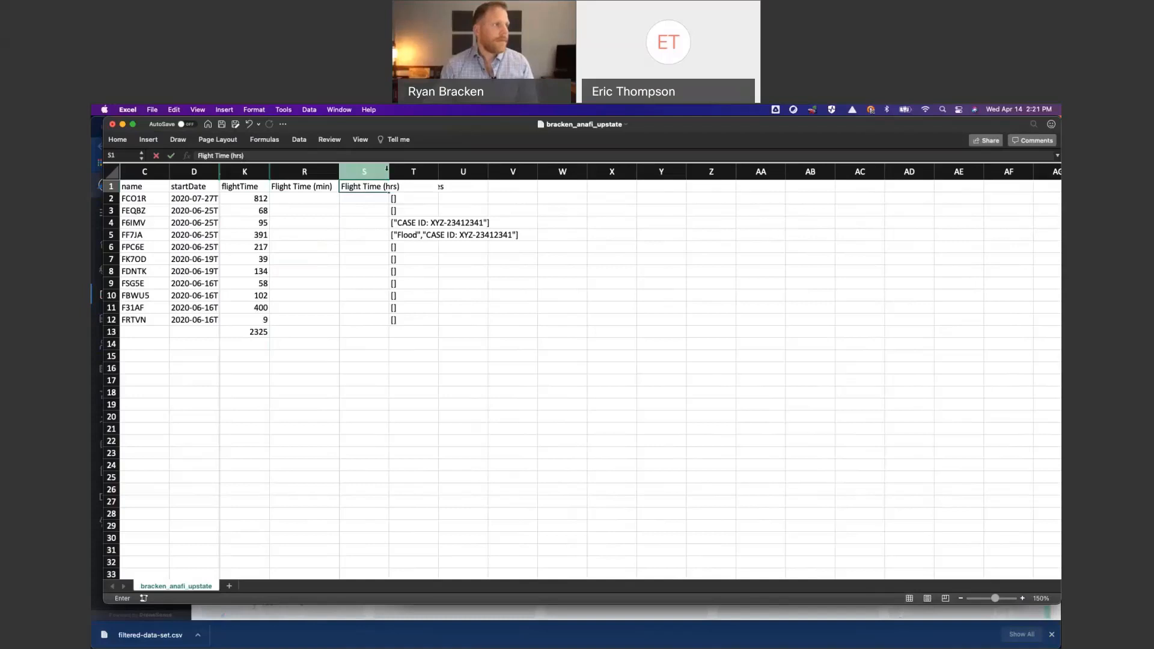
pyautogui.moveTo(392, 169); pyautogui.dragTo(412, 168)
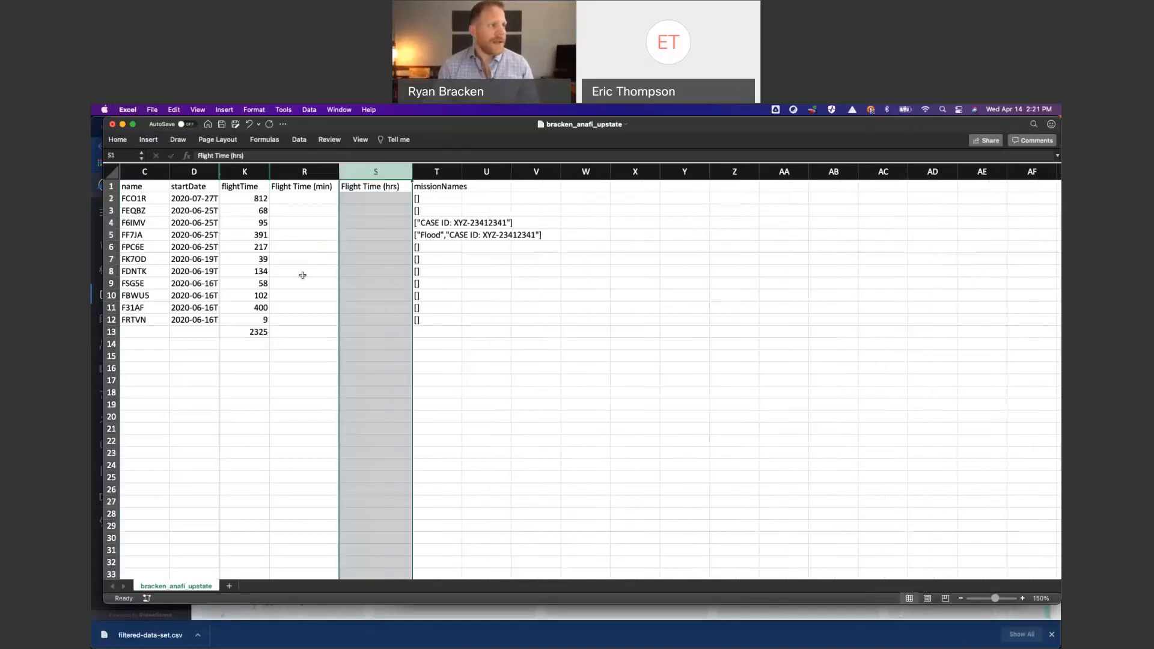
# - Convert the flight times to minutes by entering =K2/60 in R2 and filling the formula down through R13
pyautogui.click(305, 199)
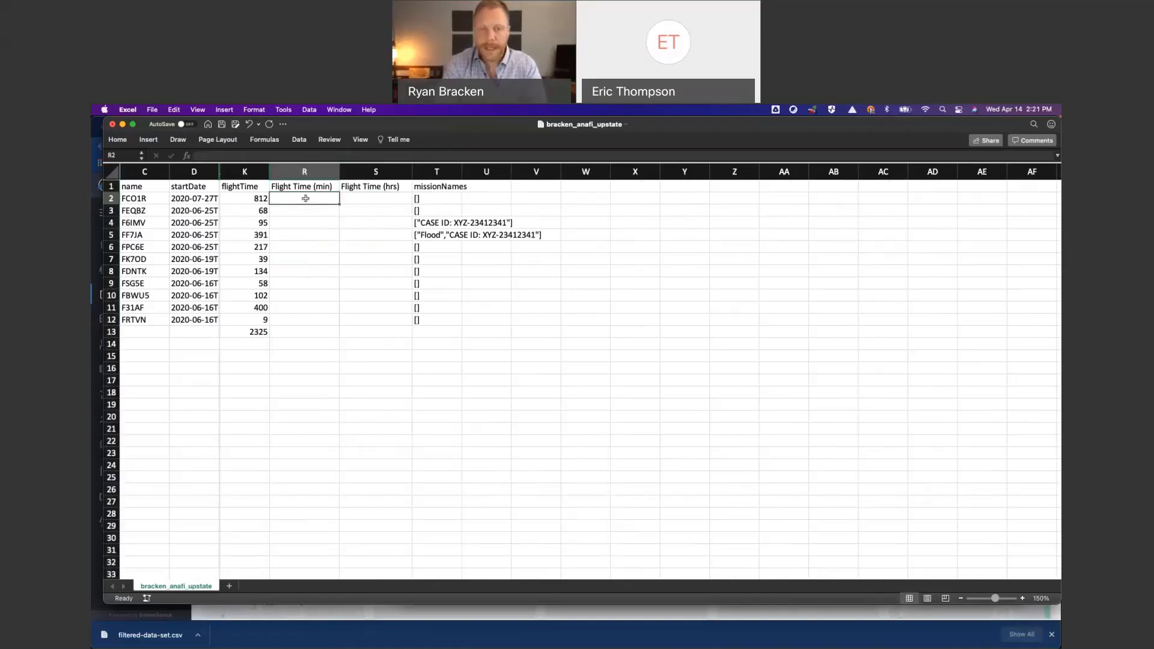
pyautogui.write('=')
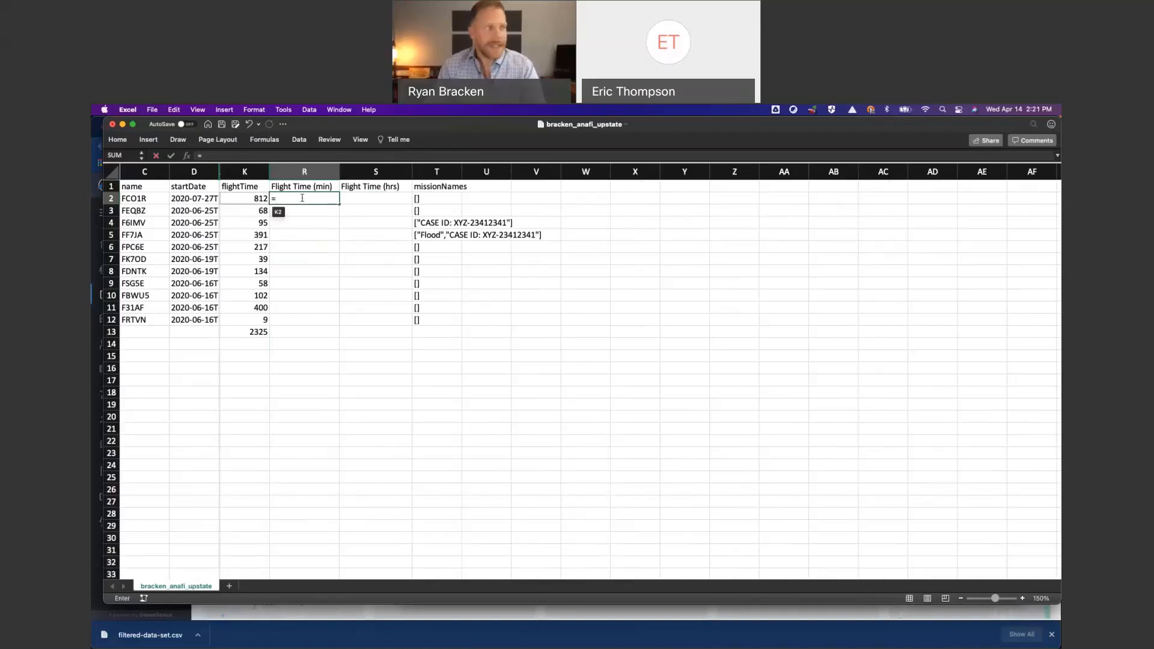
pyautogui.click(254, 198)
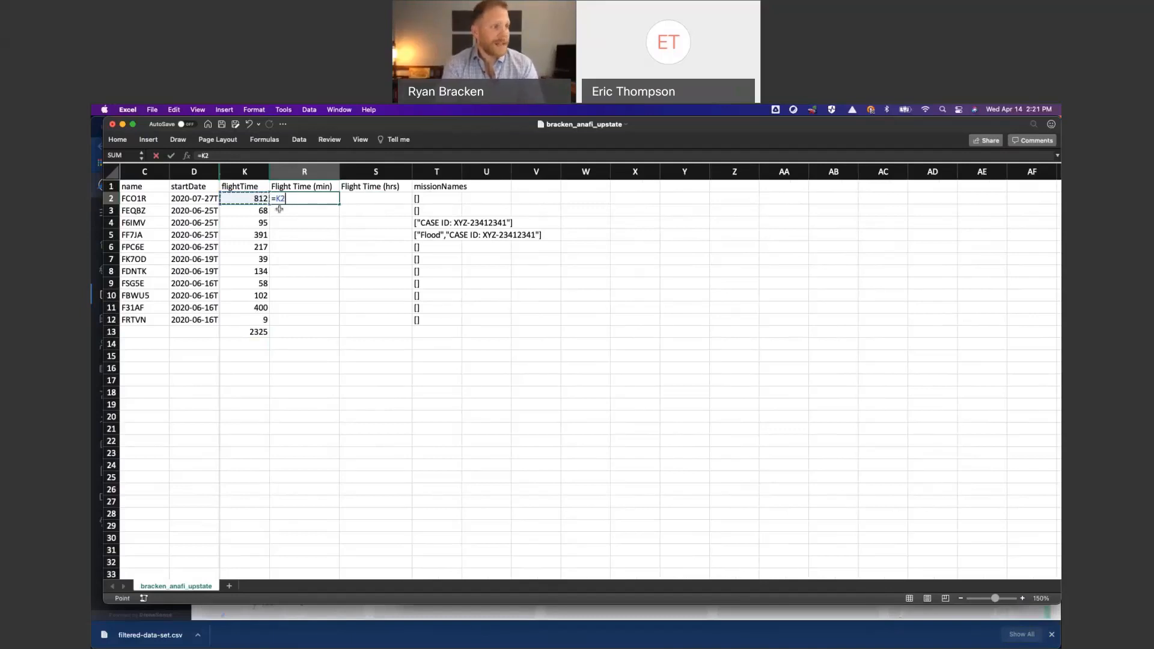
pyautogui.write('/')
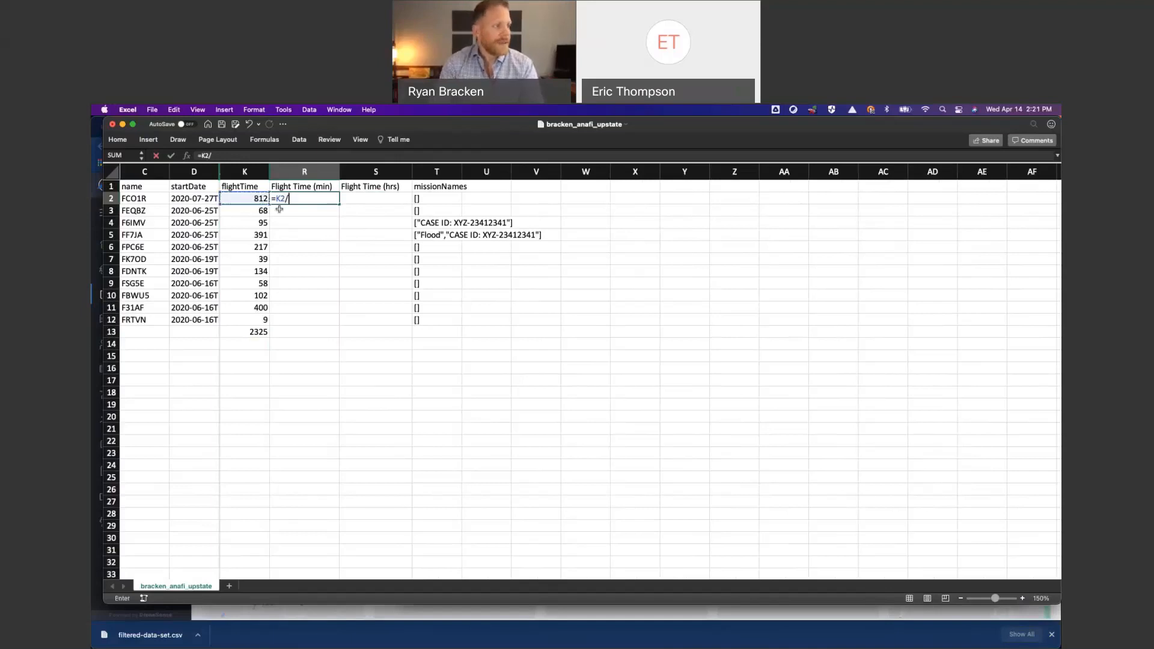
pyautogui.write('60')
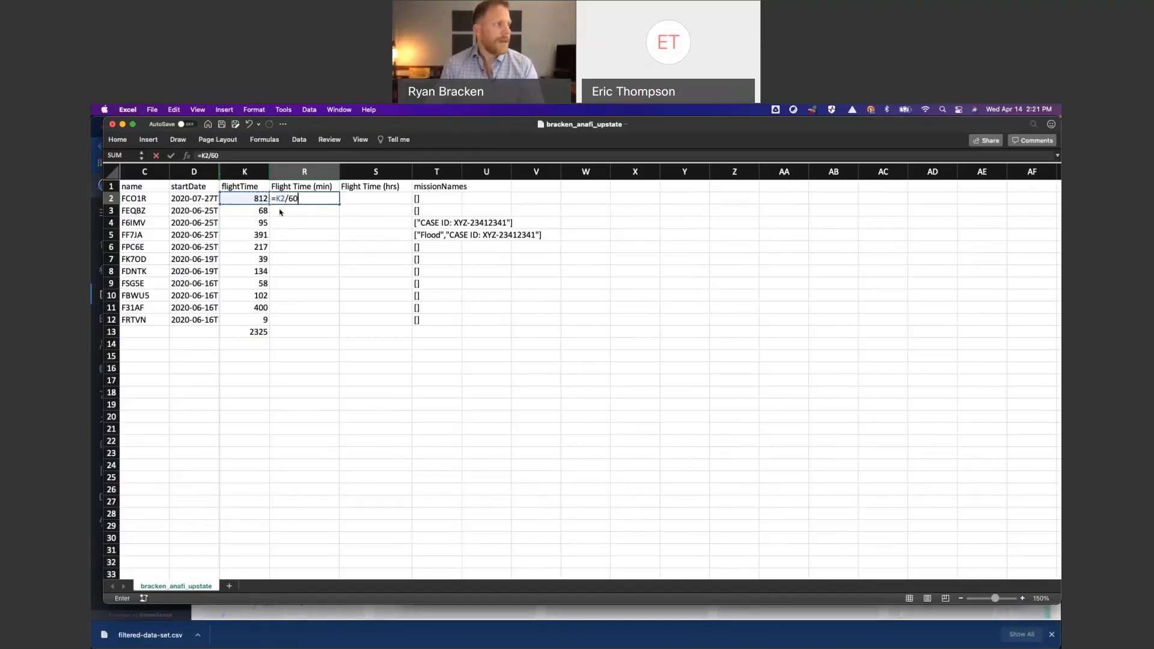
pyautogui.press('Return')
pyautogui.click(316, 199)
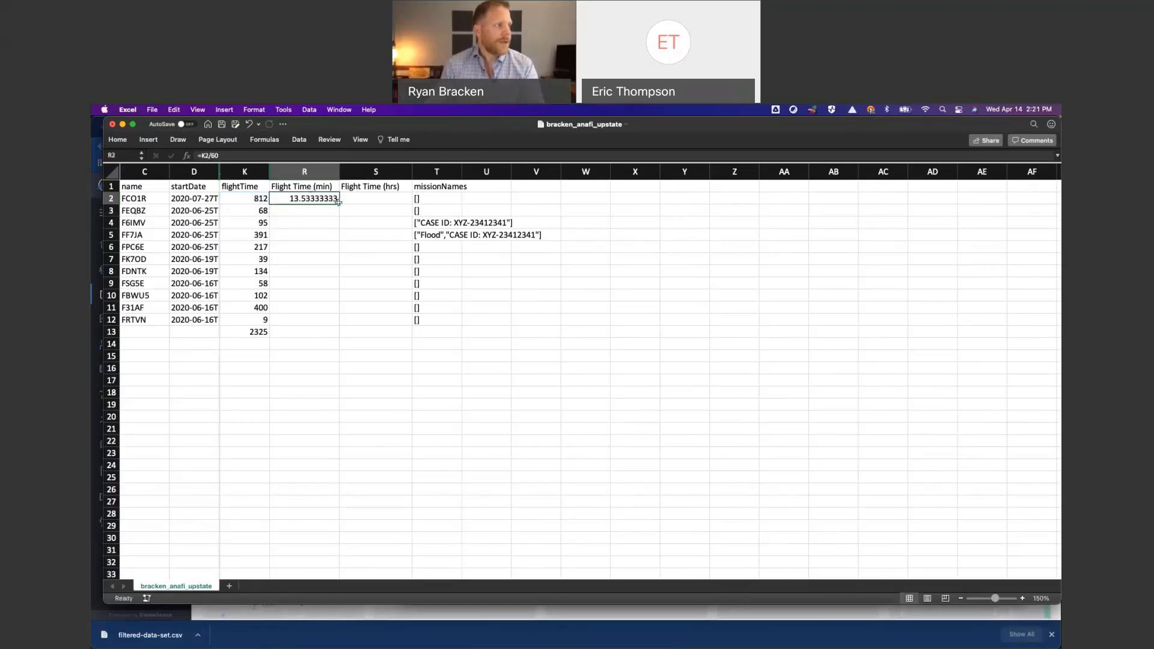
pyautogui.moveTo(338, 202); pyautogui.dragTo(340, 329)
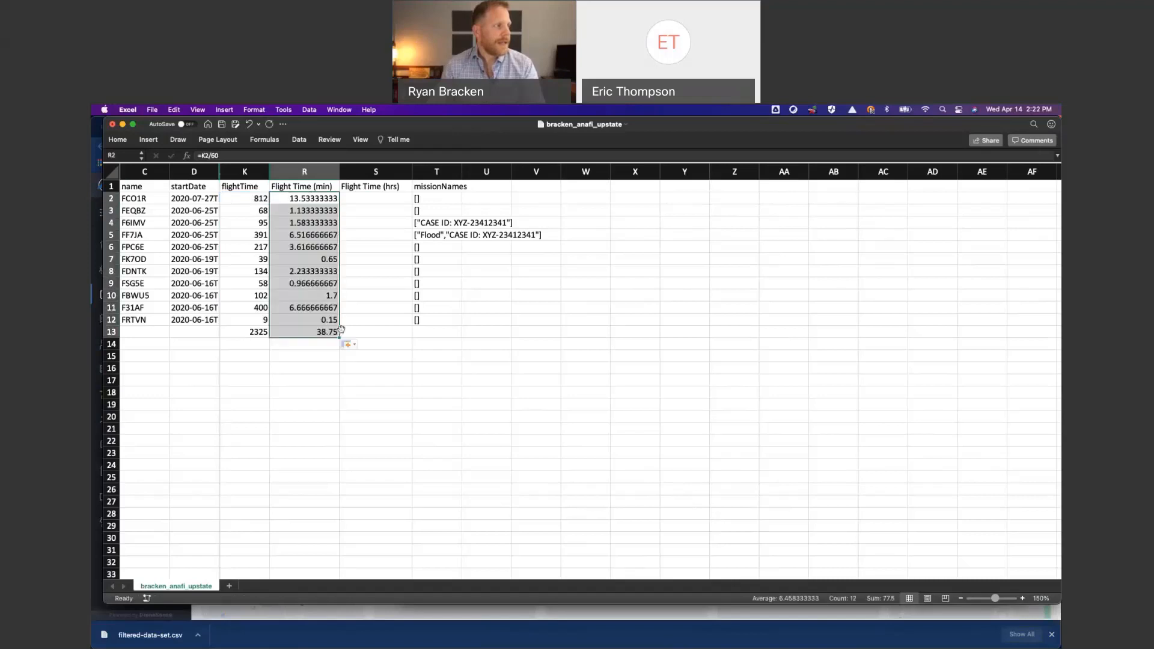
# - Convert the minutes to hours by entering =R2/60 in S2 and filling the formula down through S13
pyautogui.click(366, 201)
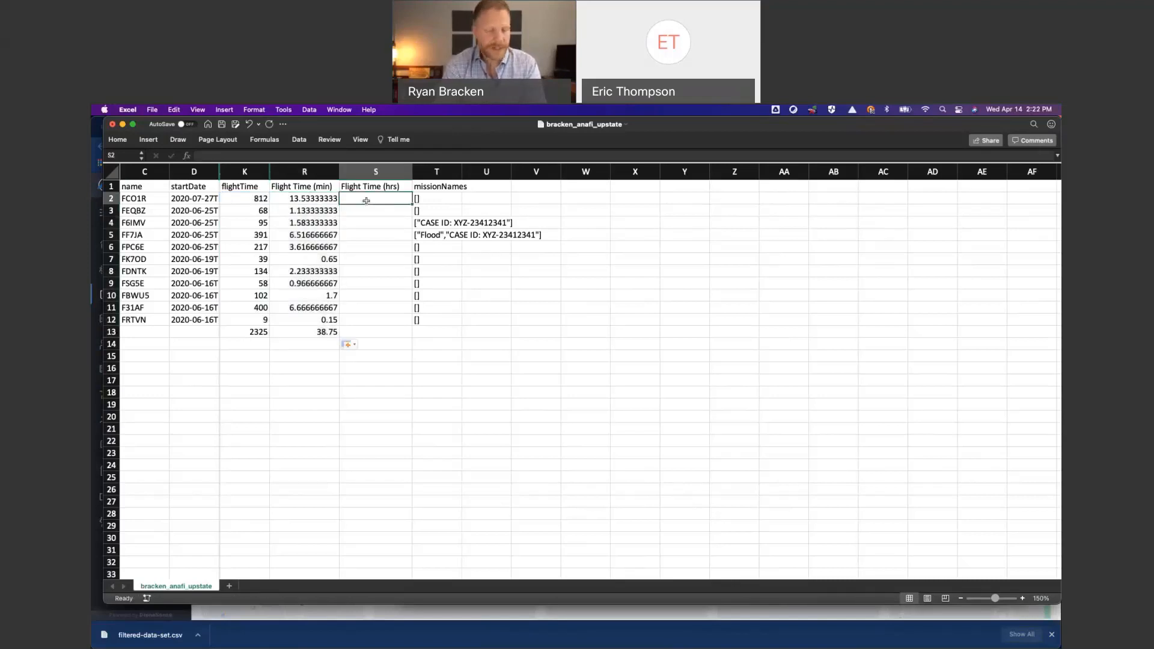
pyautogui.write('=')
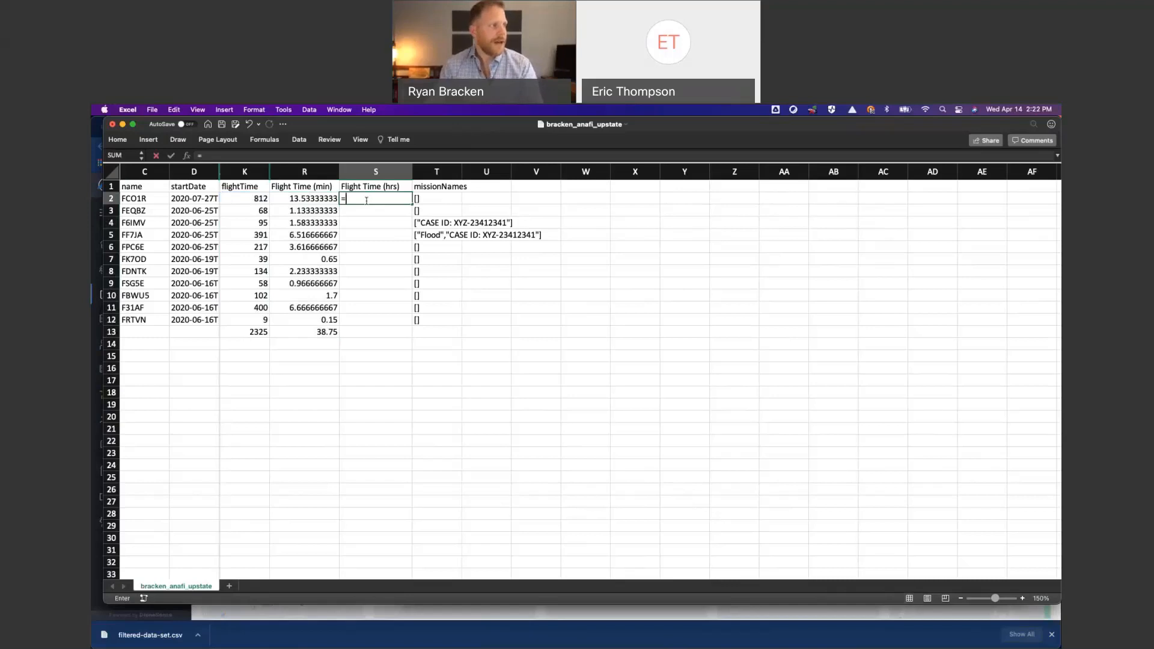
pyautogui.press('Left')
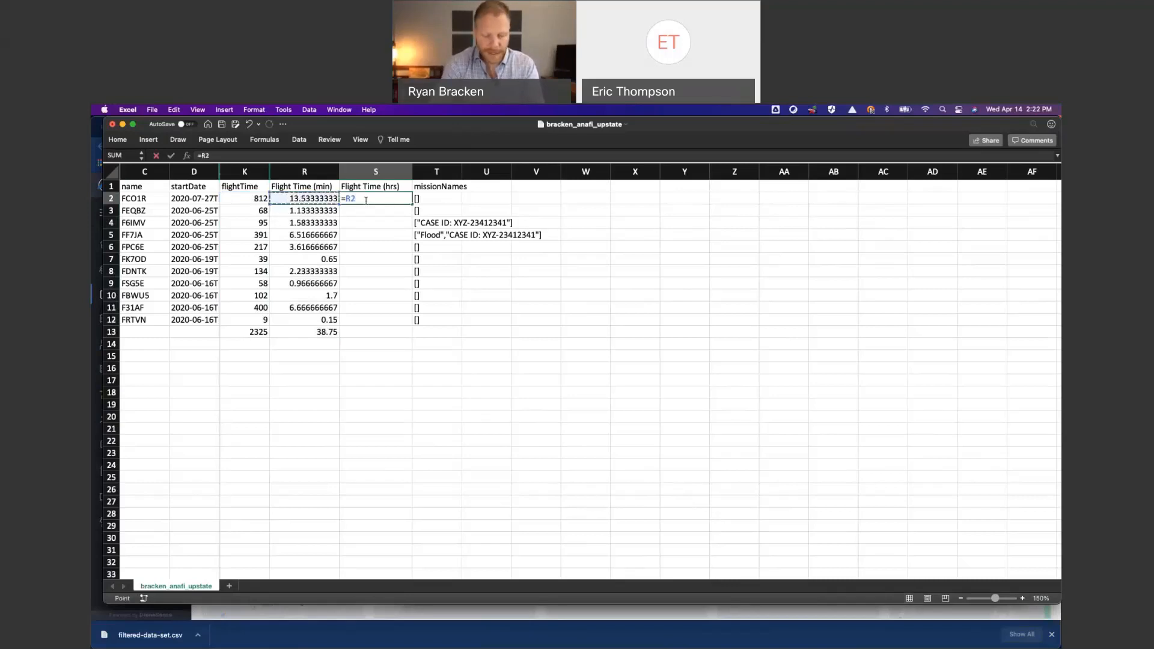
pyautogui.write('/60')
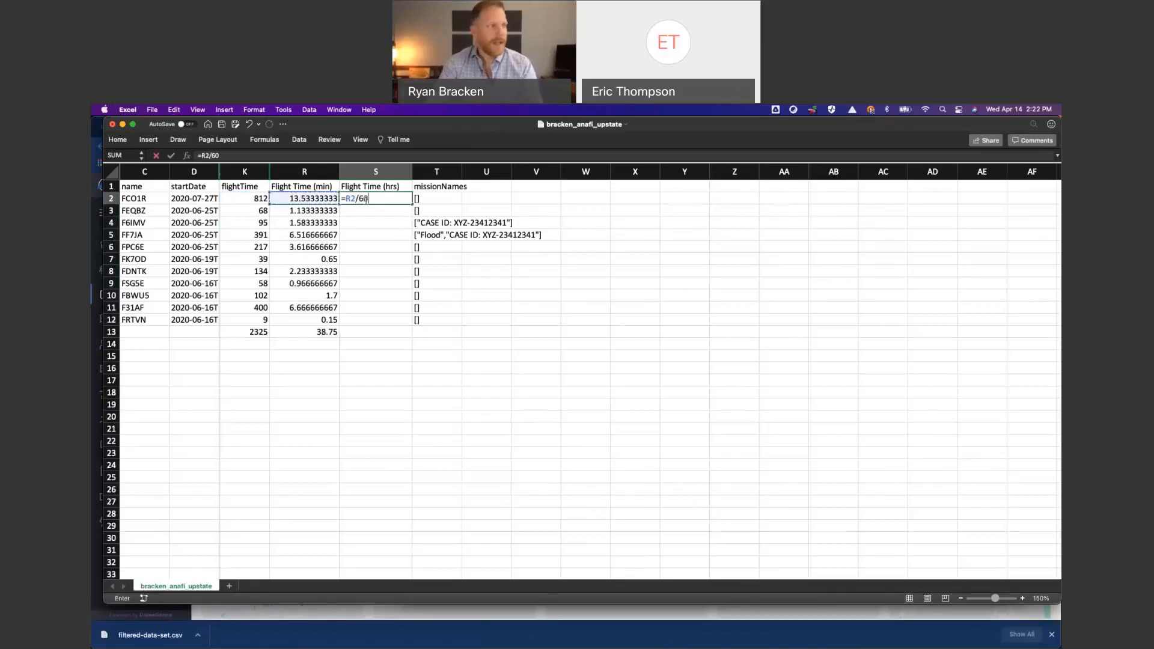
pyautogui.press('Return')
pyautogui.click(393, 201)
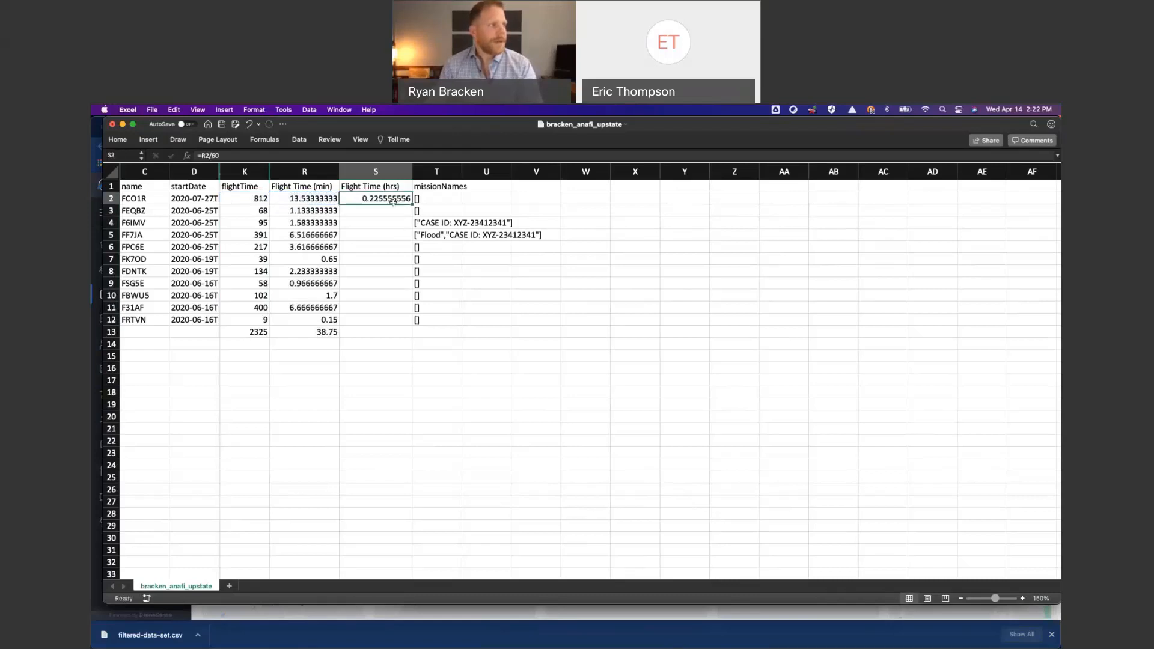
pyautogui.moveTo(412, 205); pyautogui.dragTo(409, 337)
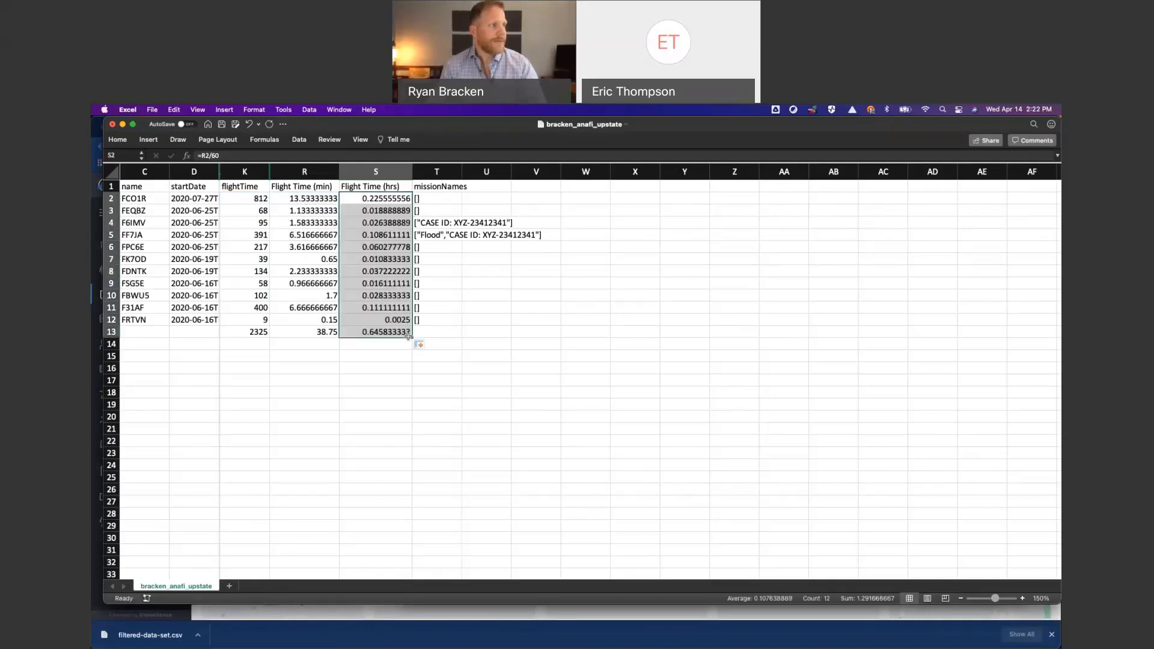
# - Format the minute and hour flight times in R2:S13 to show two decimal places
pyautogui.click(302, 198)
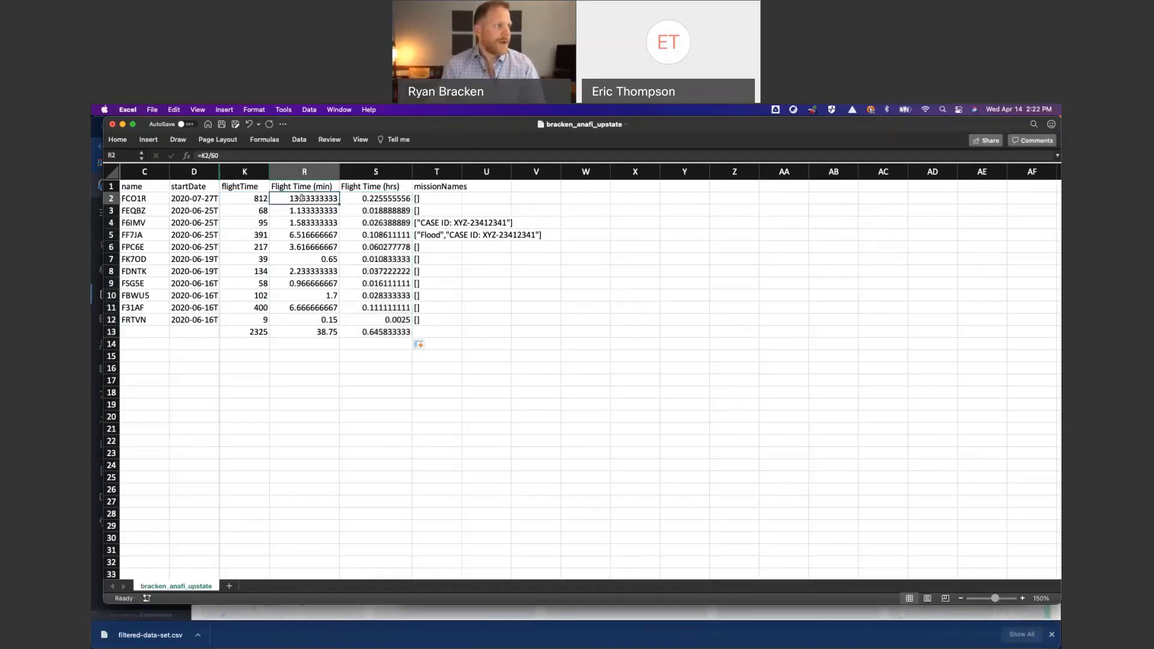
pyautogui.moveTo(302, 199); pyautogui.dragTo(378, 332)
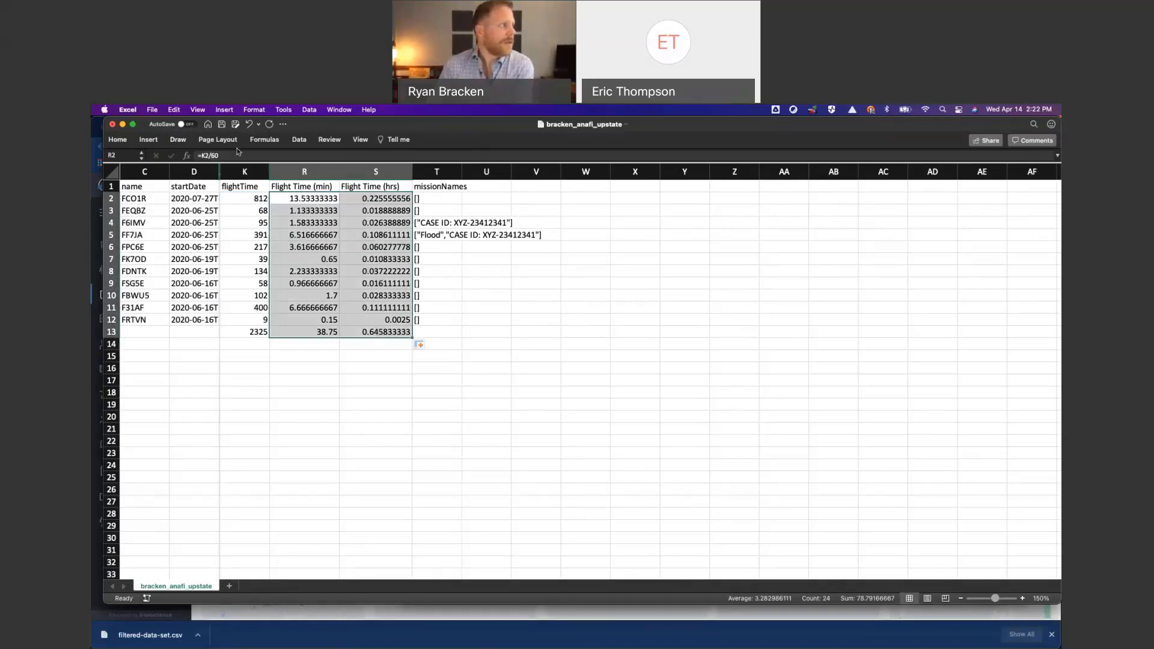
pyautogui.click(118, 139)
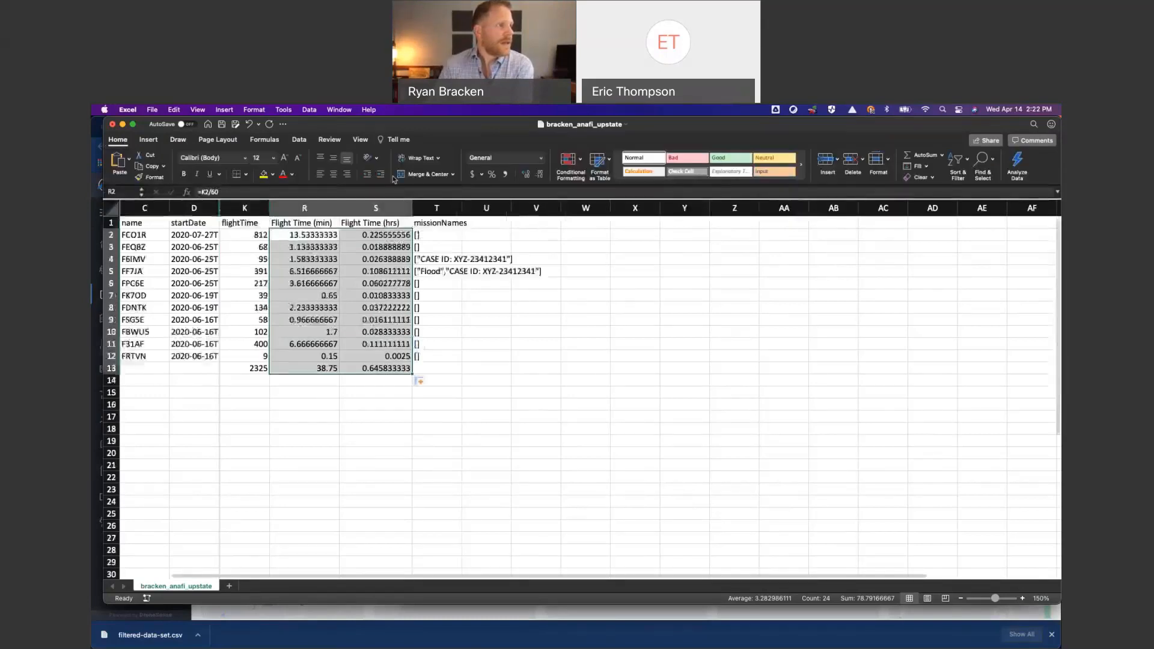
pyautogui.click(540, 175)
pyautogui.click(540, 176)
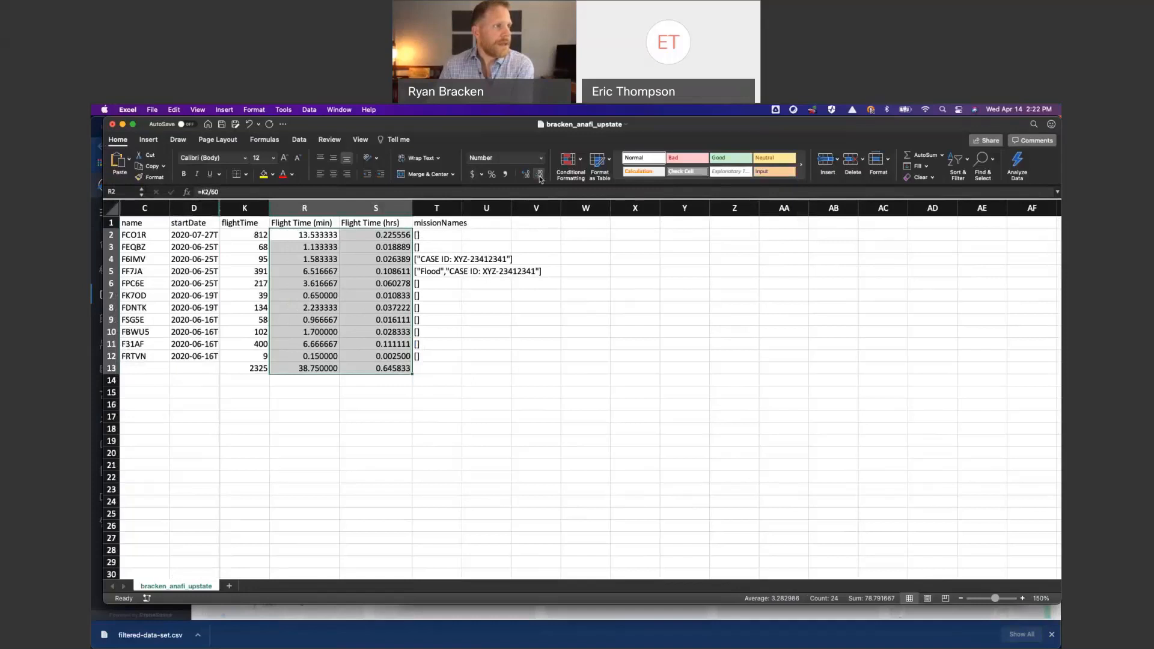
pyautogui.click(539, 175)
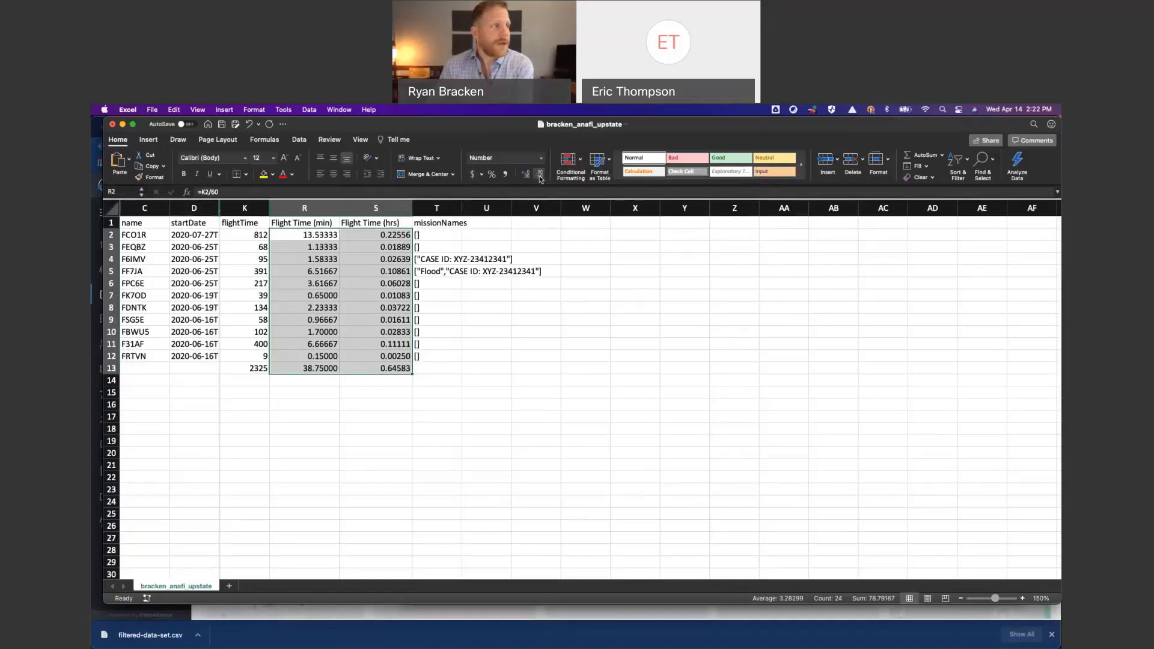
pyautogui.click(539, 176)
pyautogui.click(540, 176)
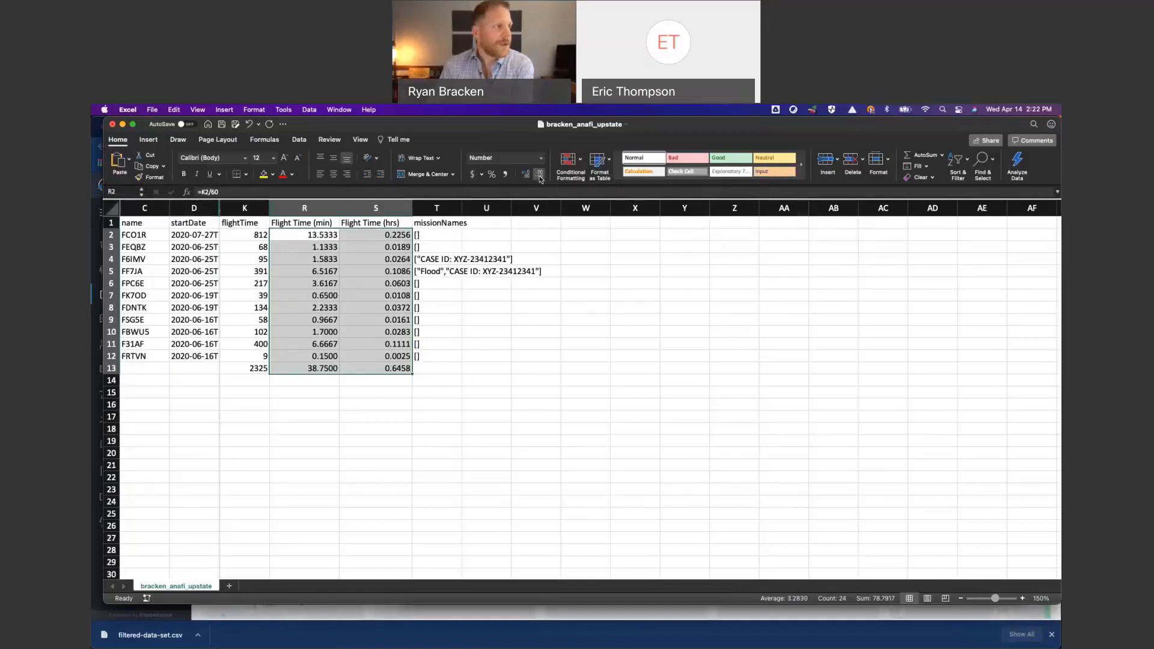
pyautogui.click(540, 176)
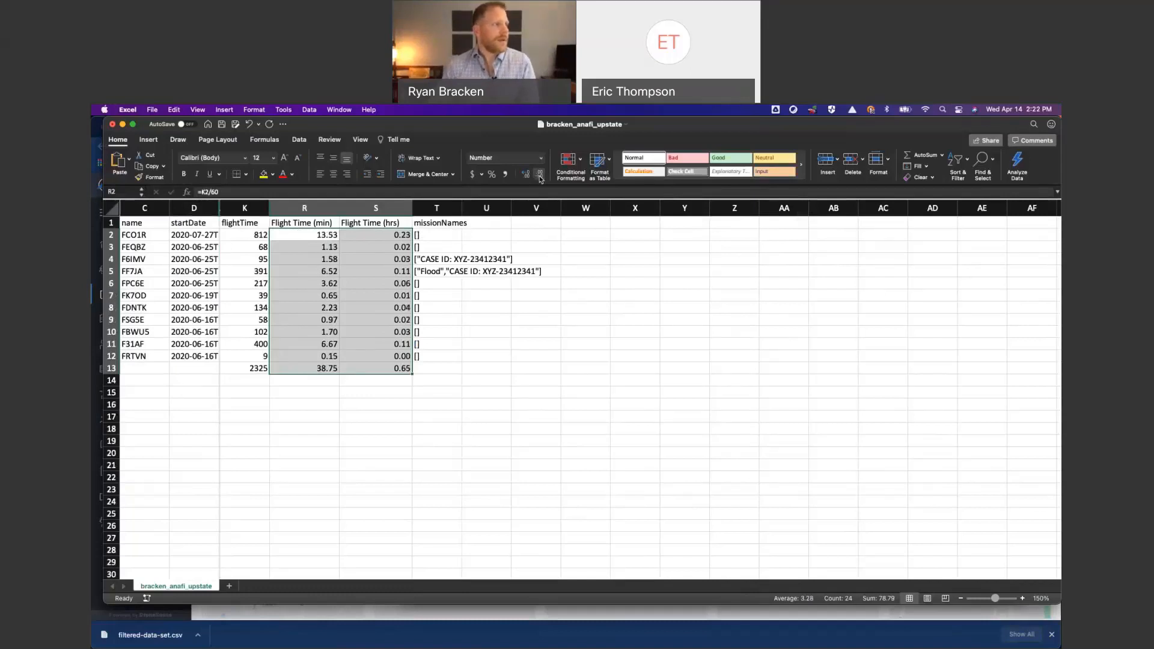
pyautogui.click(540, 176)
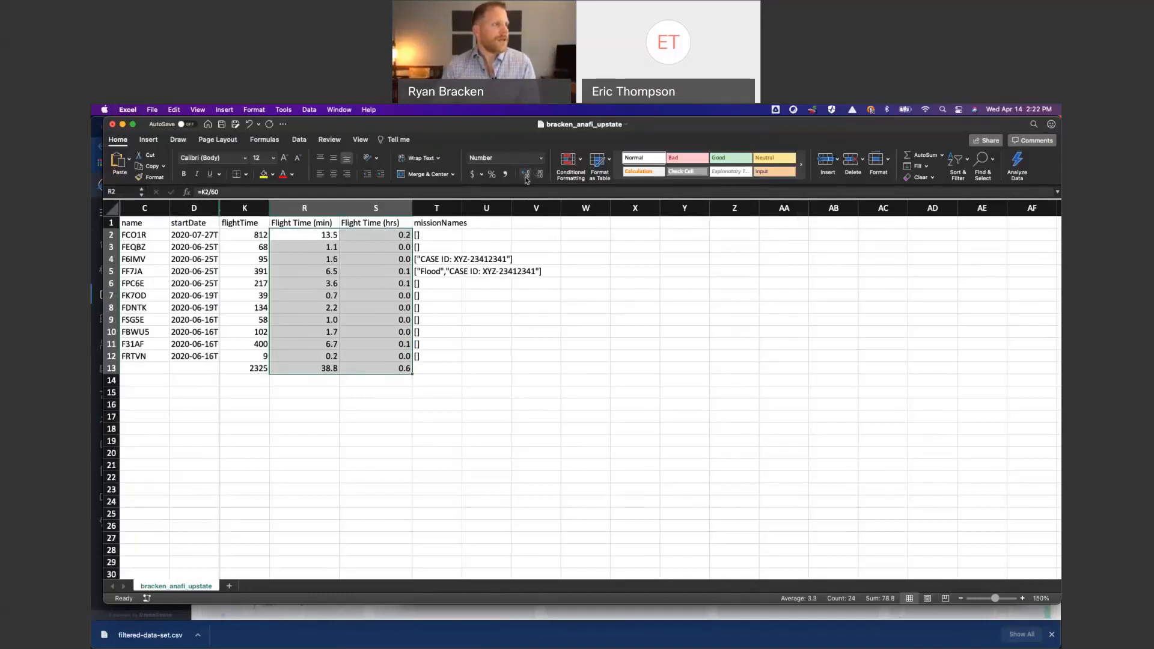
pyautogui.click(525, 176)
pyautogui.click(484, 372)
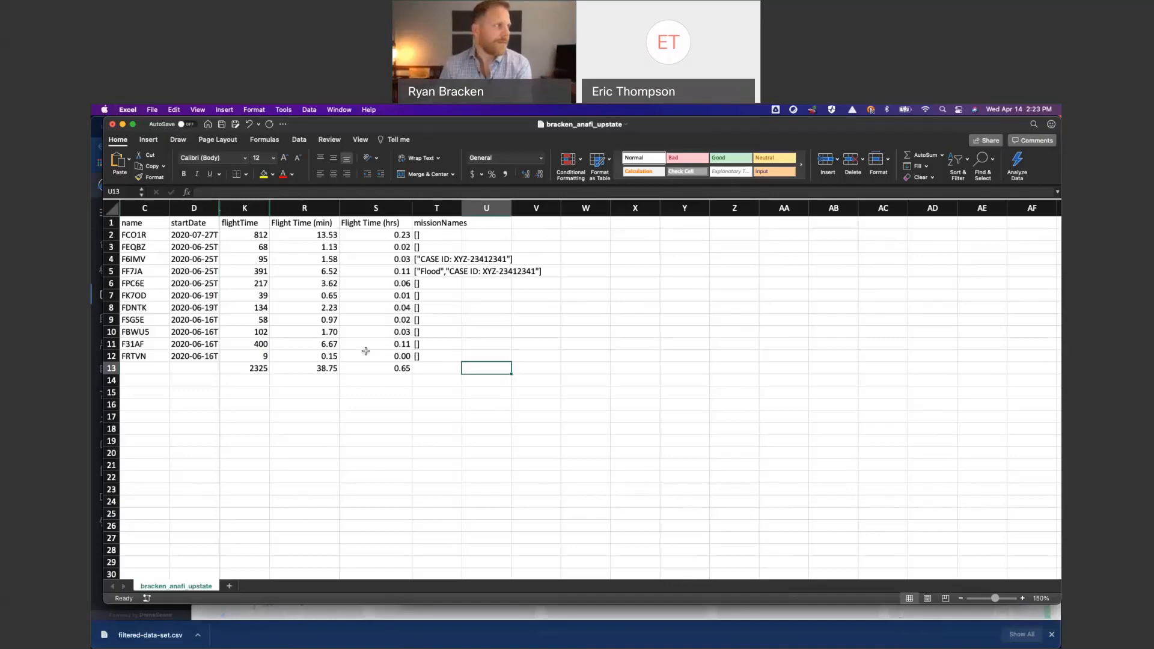
# - Close the flight records workbook without saving and switch back to DroneSense in Chrome
pyautogui.click(111, 124)
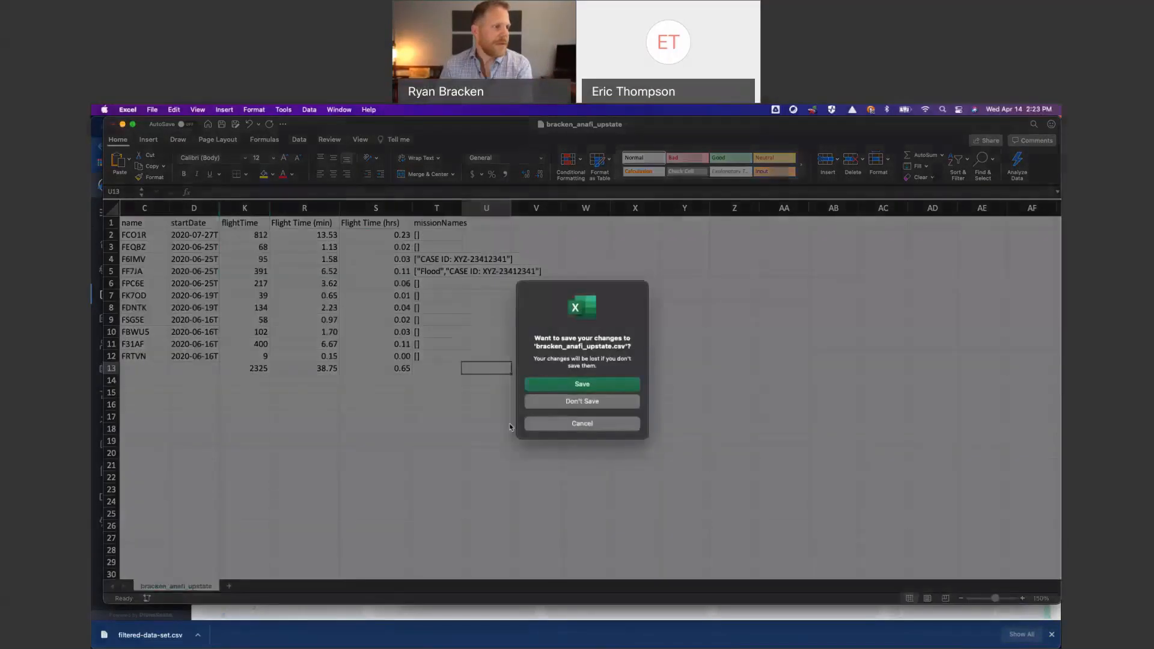
pyautogui.click(600, 402)
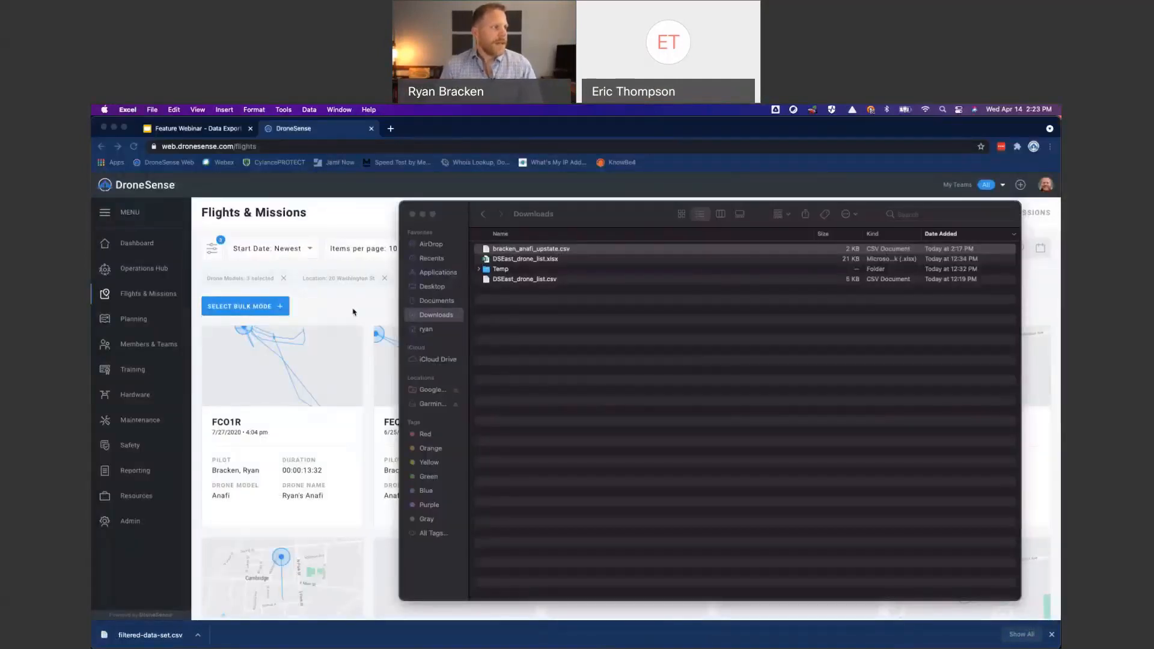
pyautogui.click(353, 312)
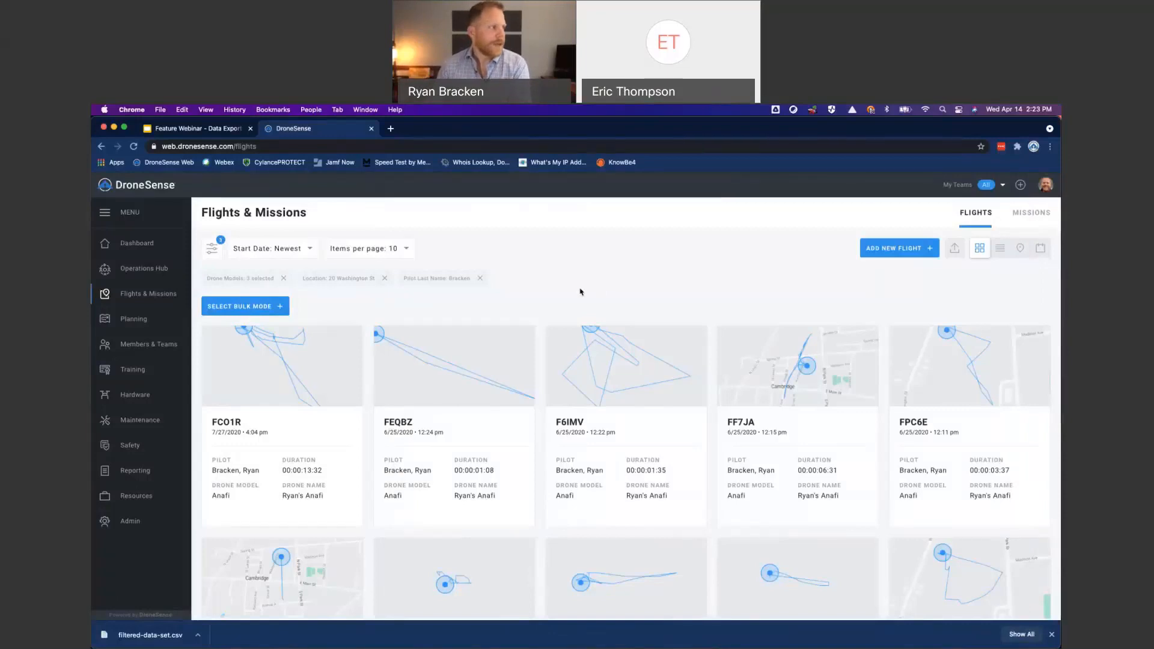
# - Show the Batteries list in the Hardware section and export it as a CSV file
pyautogui.click(128, 395)
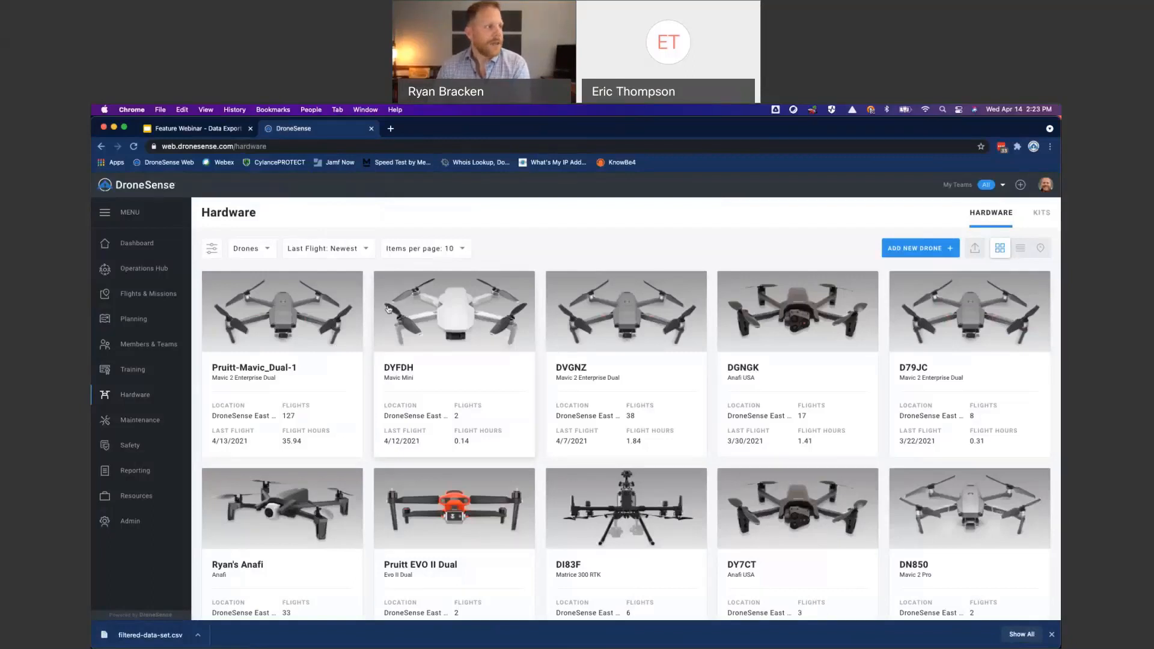
pyautogui.click(268, 250)
pyautogui.click(260, 291)
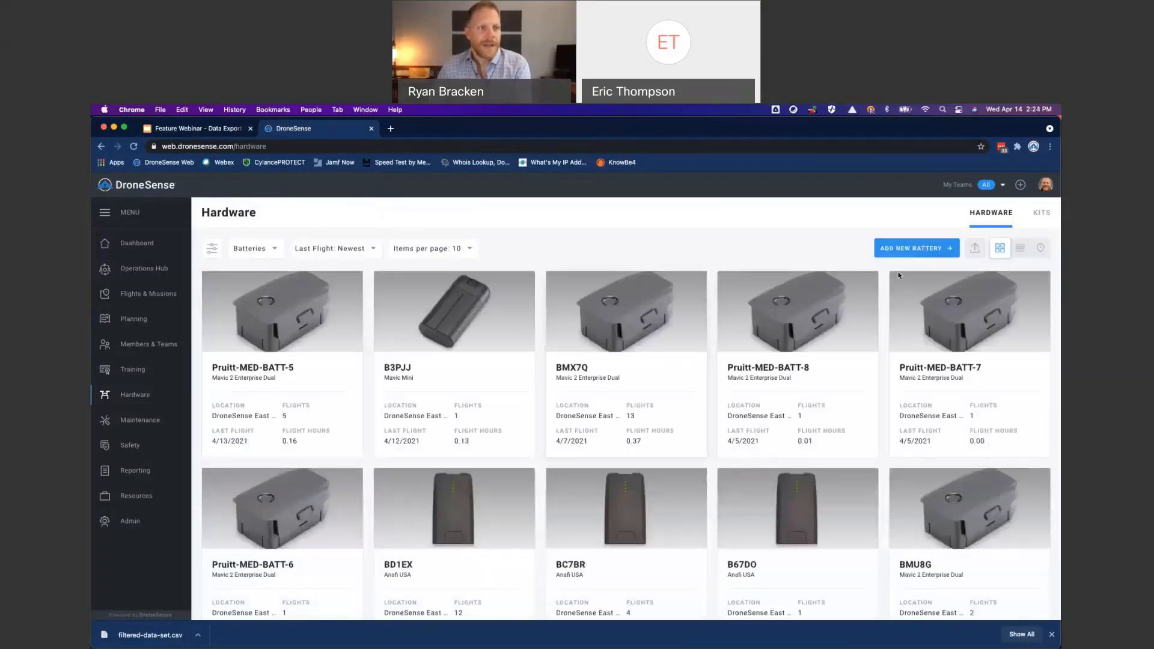
pyautogui.click(977, 251)
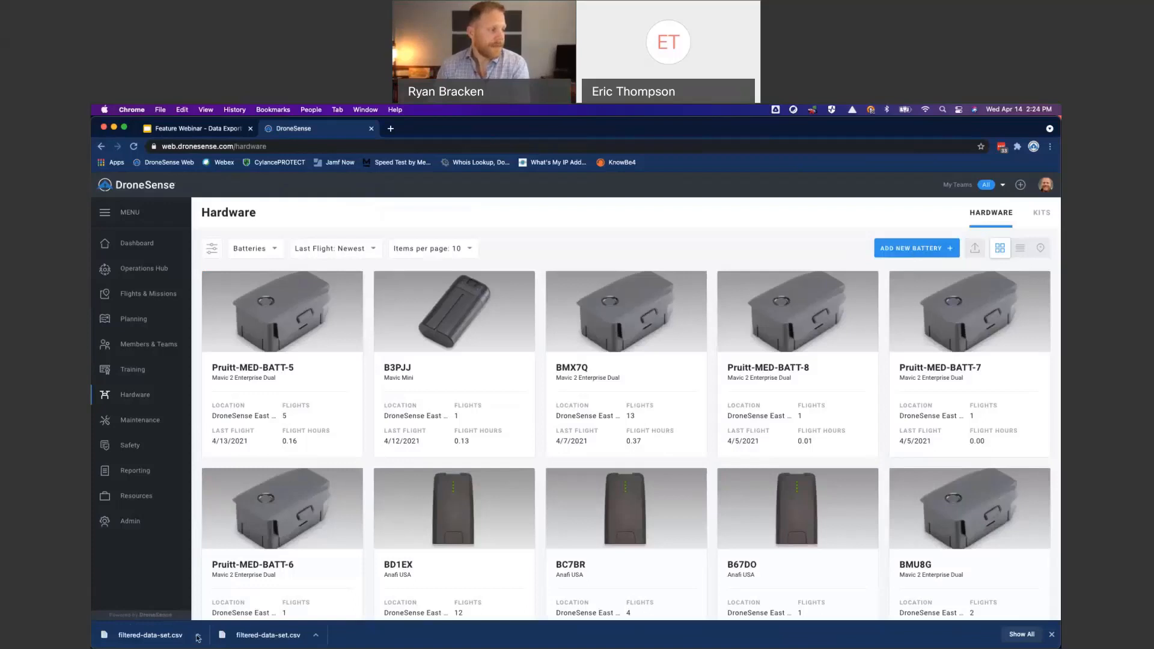
# - Reveal the downloaded filtered-data-set.csv in the Downloads folder and rename it full_battery_list.csv
pyautogui.click(198, 636)
pyautogui.click(215, 622)
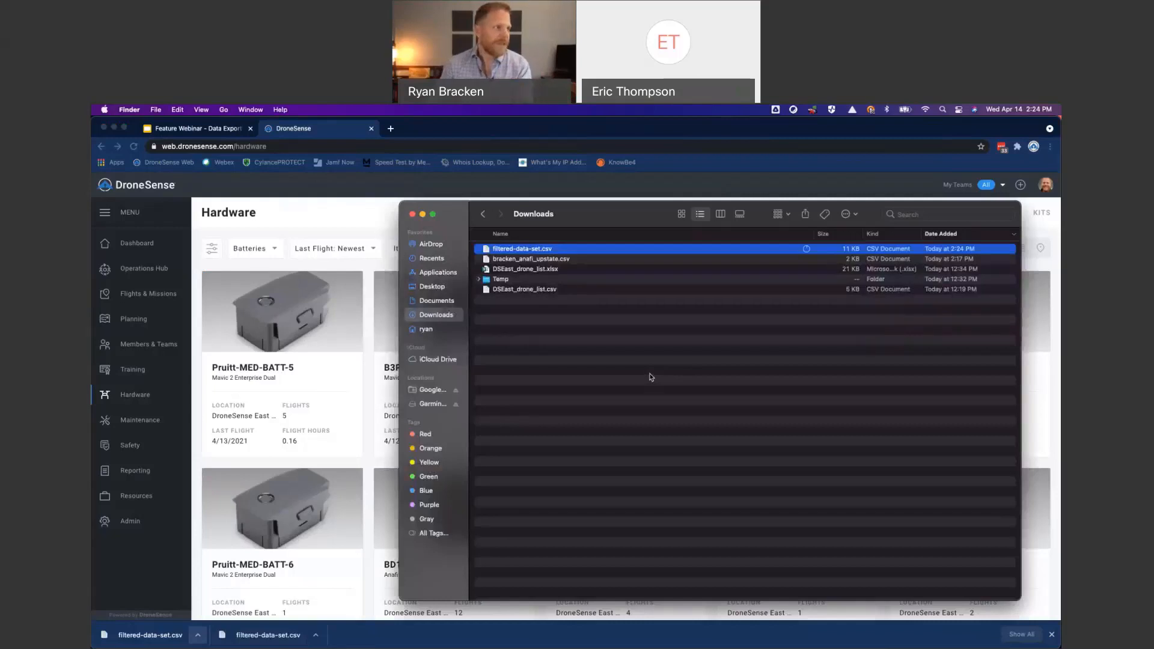
pyautogui.click(544, 249)
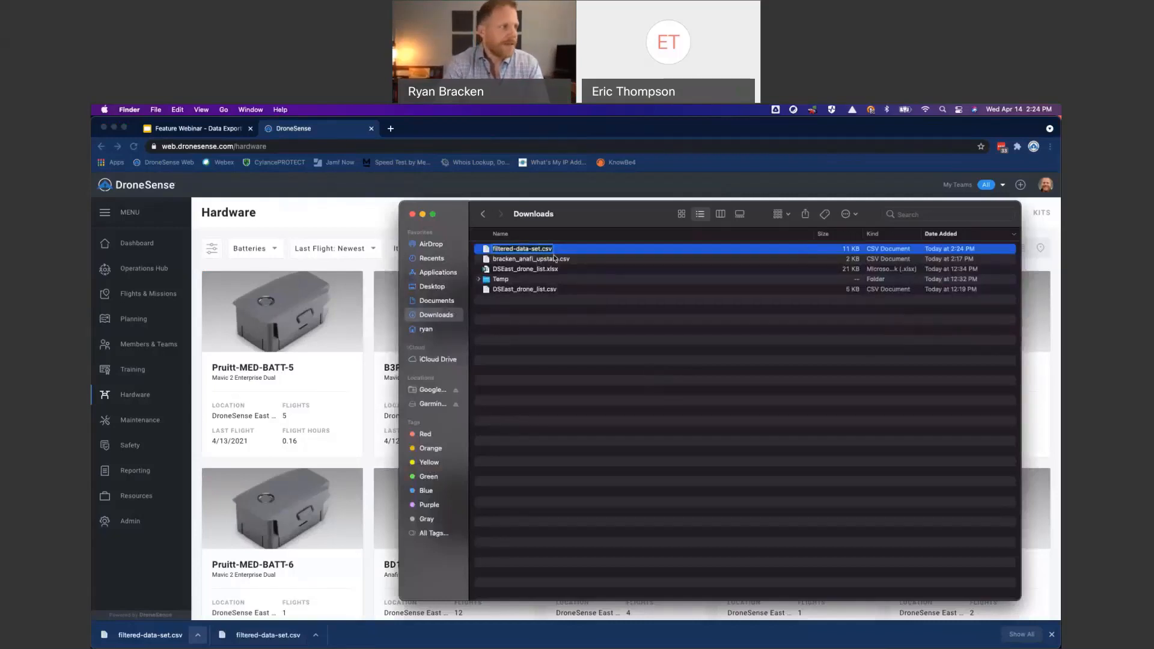
pyautogui.press('Right')
pyautogui.press('BackSpace')
pyautogui.press('BackSpace')
pyautogui.press('BackSpace')
pyautogui.press('BackSpace')
pyautogui.press('BackSpace')
pyautogui.press('BackSpace')
pyautogui.press('BackSpace')
pyautogui.press('BackSpace')
pyautogui.press('BackSpace')
pyautogui.press('BackSpace')
pyautogui.press('BackSpace')
pyautogui.press('BackSpace')
pyautogui.press('BackSpace')
pyautogui.press('BackSpace')
pyautogui.press('BackSpace')
pyautogui.press('BackSpace')
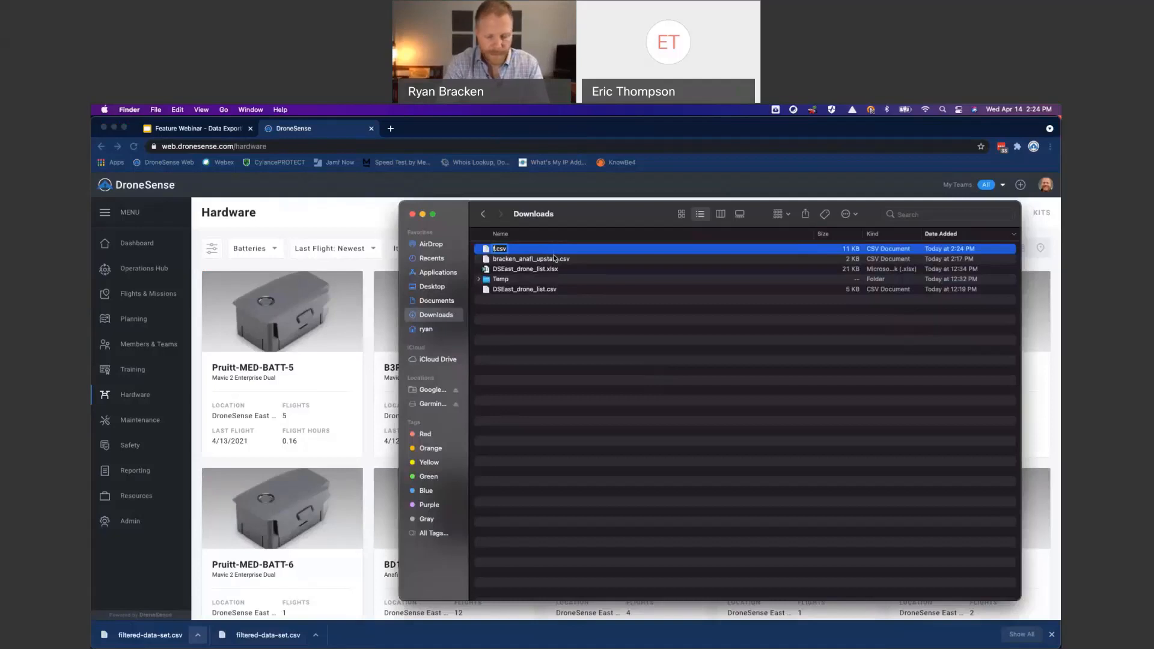
pyautogui.write('ull_battery_')
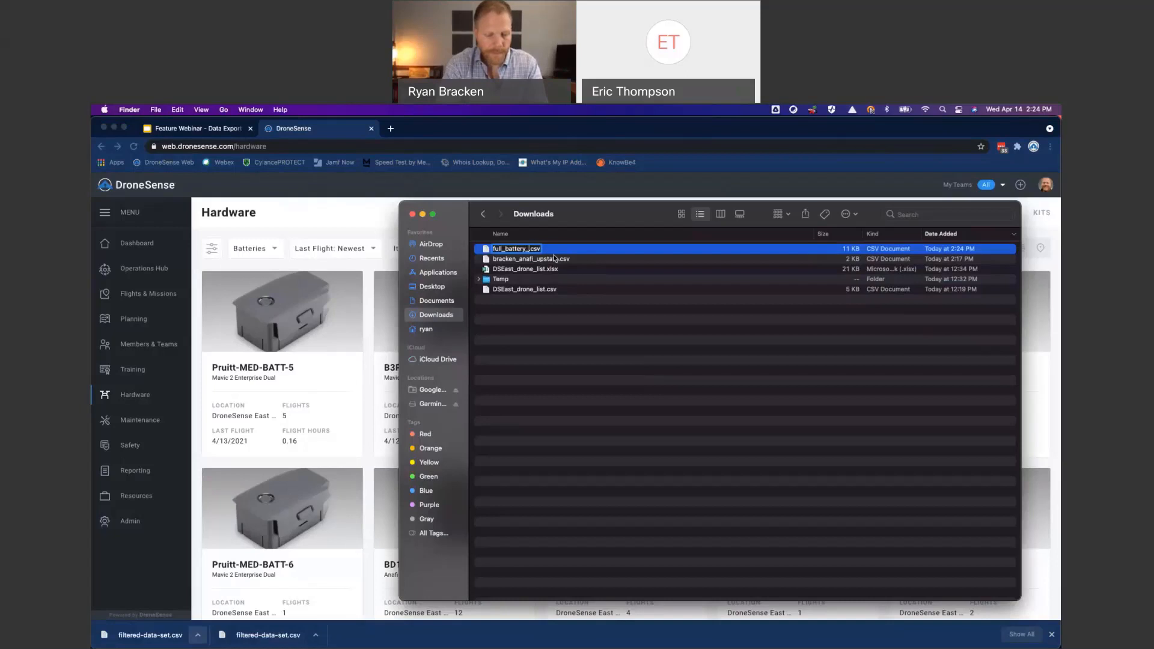
pyautogui.write('list')
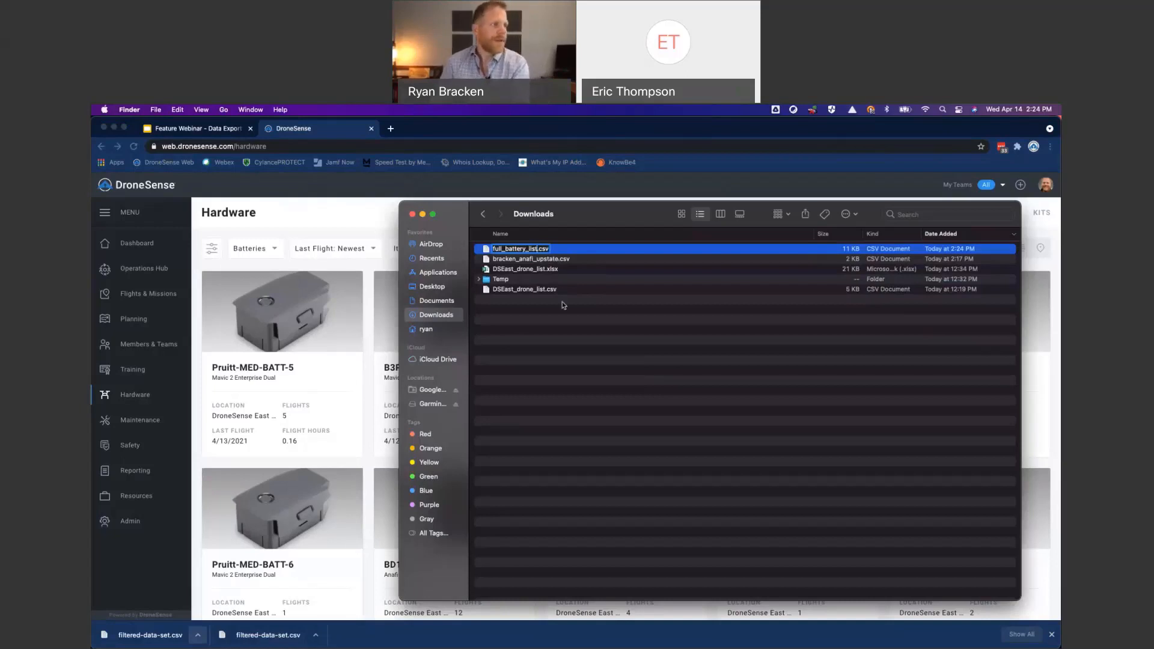
pyautogui.press('Return')
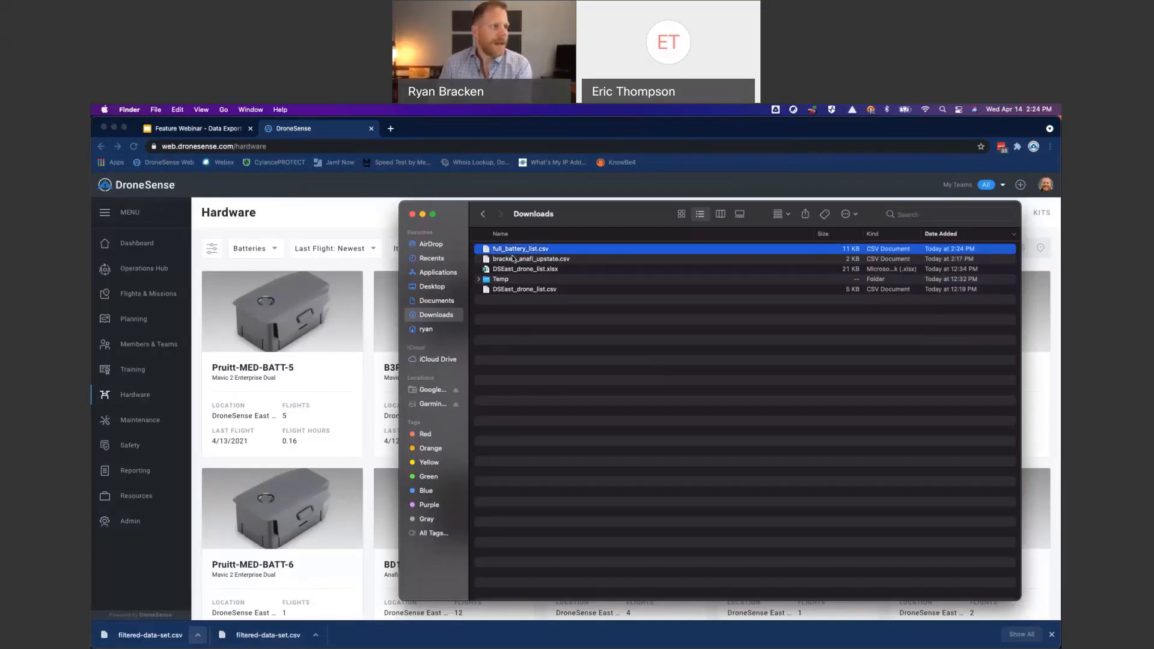
# - Open full_battery_list.csv in Microsoft Excel and enlarge its window to fill the screen
pyautogui.rightClick(515, 251)
pyautogui.moveTo(586, 273)
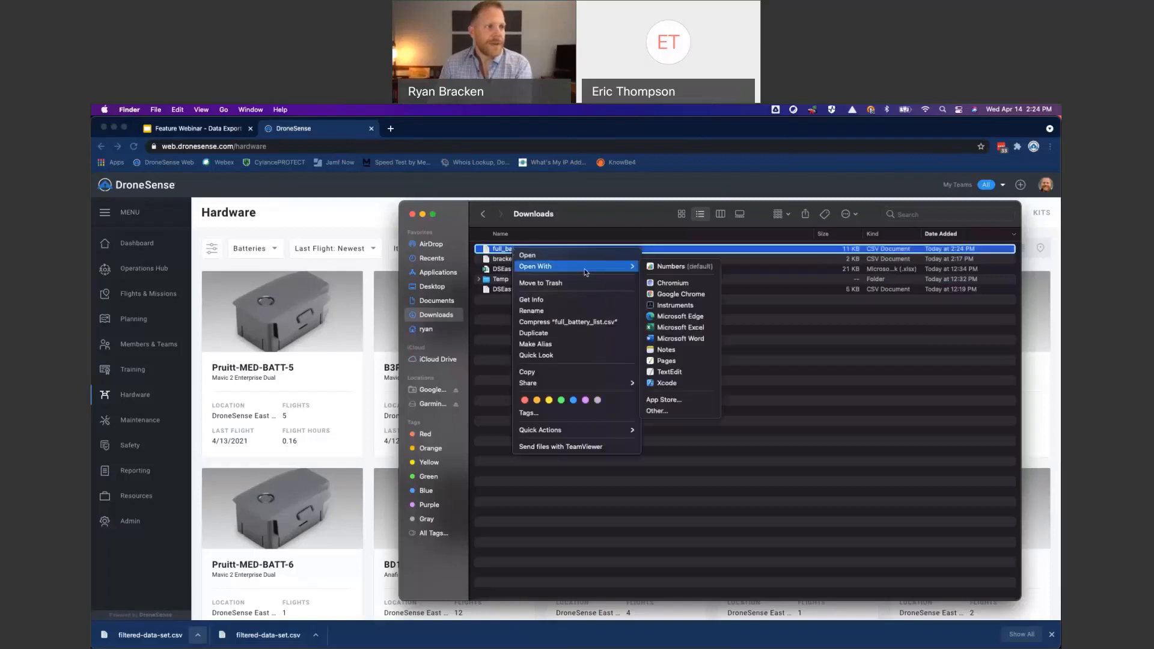
pyautogui.click(702, 328)
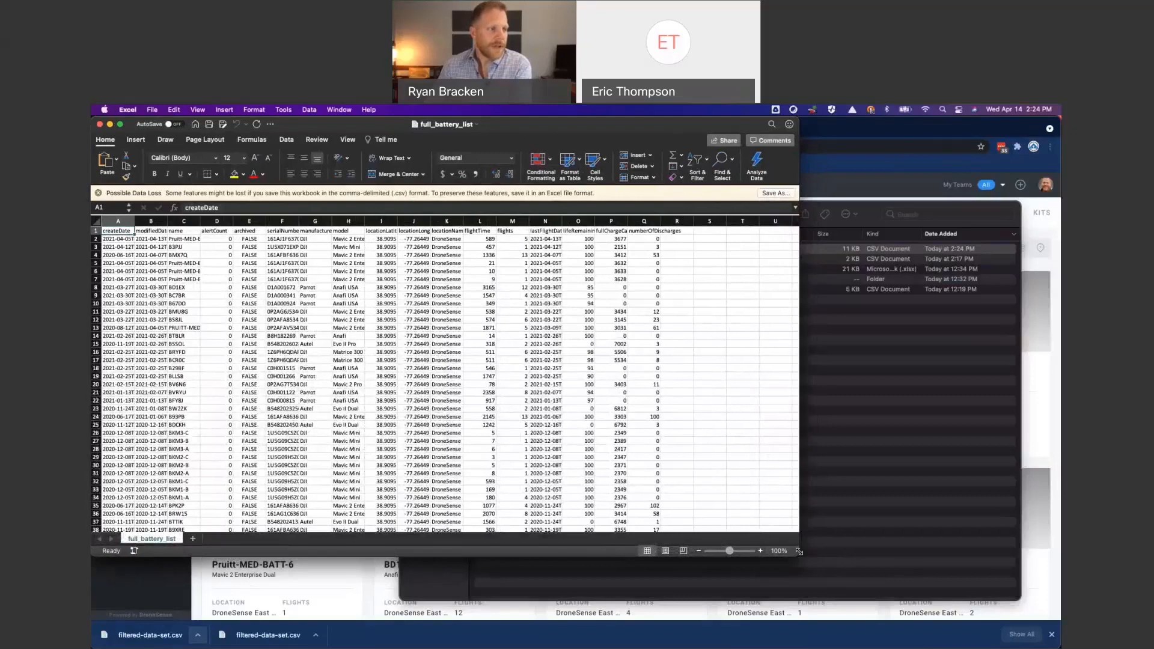
pyautogui.moveTo(799, 555); pyautogui.dragTo(1062, 616)
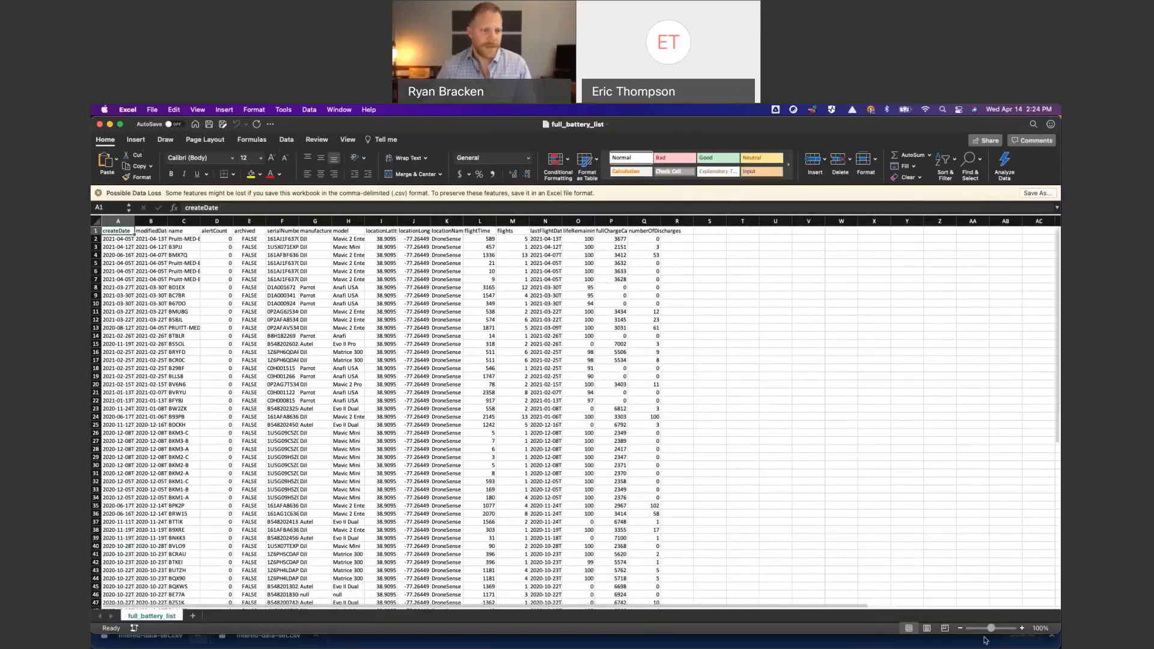
pyautogui.moveTo(995, 633)
pyautogui.mouseDown()
pyautogui.moveTo(1005, 632)
pyautogui.moveTo(995, 633)
pyautogui.mouseUp()
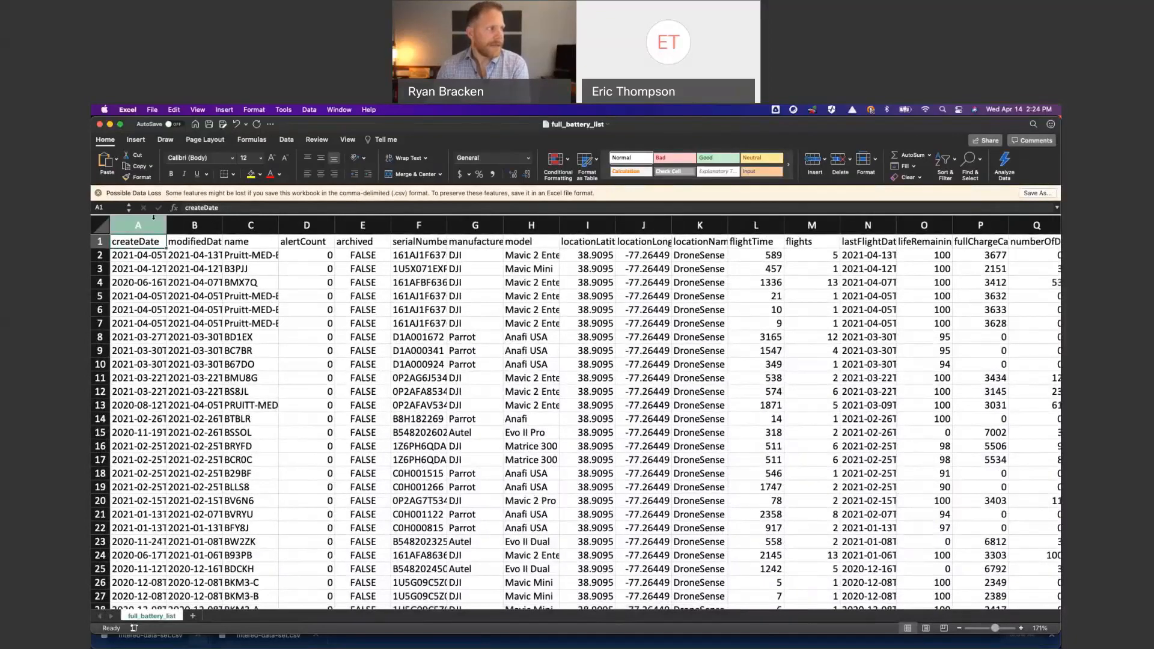
# - Hide the createDate and modifiedDate columns, A and B, of the battery list
pyautogui.moveTo(151, 223); pyautogui.dragTo(194, 226)
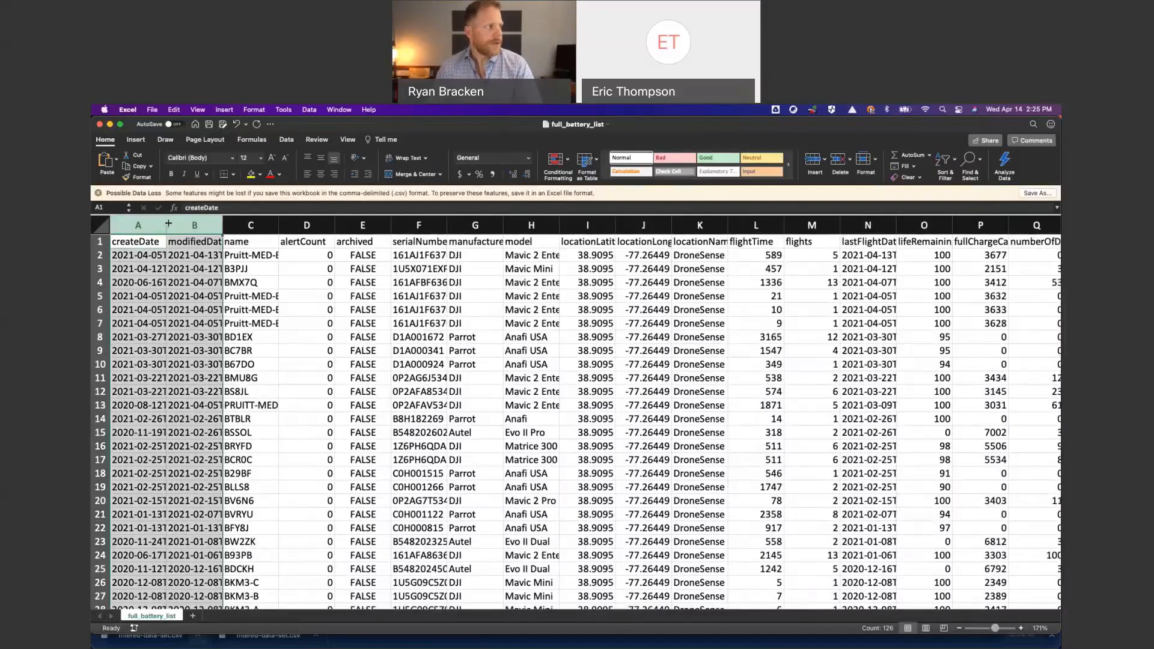
pyautogui.rightClick(168, 223)
pyautogui.click(198, 341)
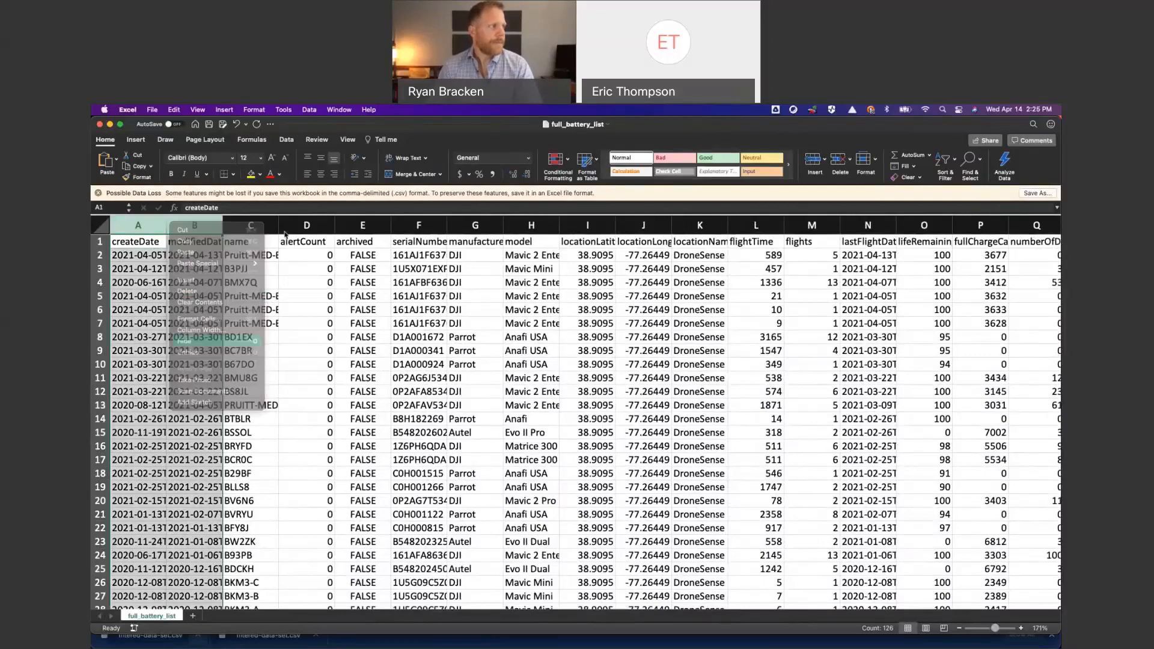
# - Hide columns D through F, covering alertCount, archived and the serial number
pyautogui.moveTo(181, 225); pyautogui.dragTo(301, 228)
pyautogui.rightClick(300, 228)
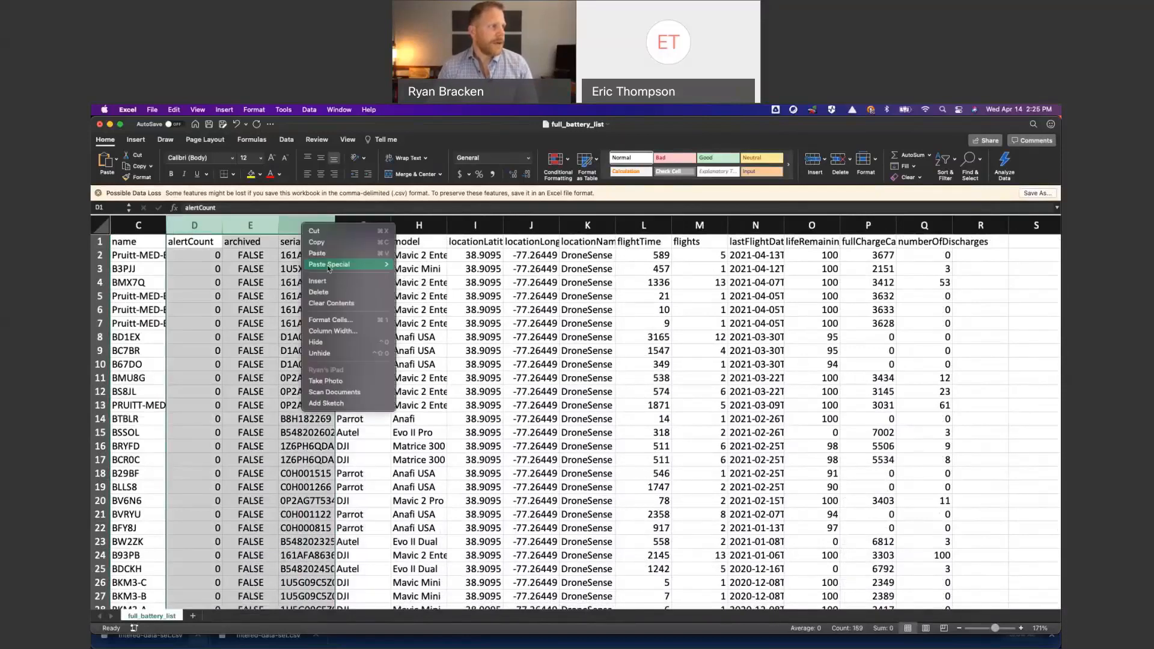
pyautogui.click(340, 343)
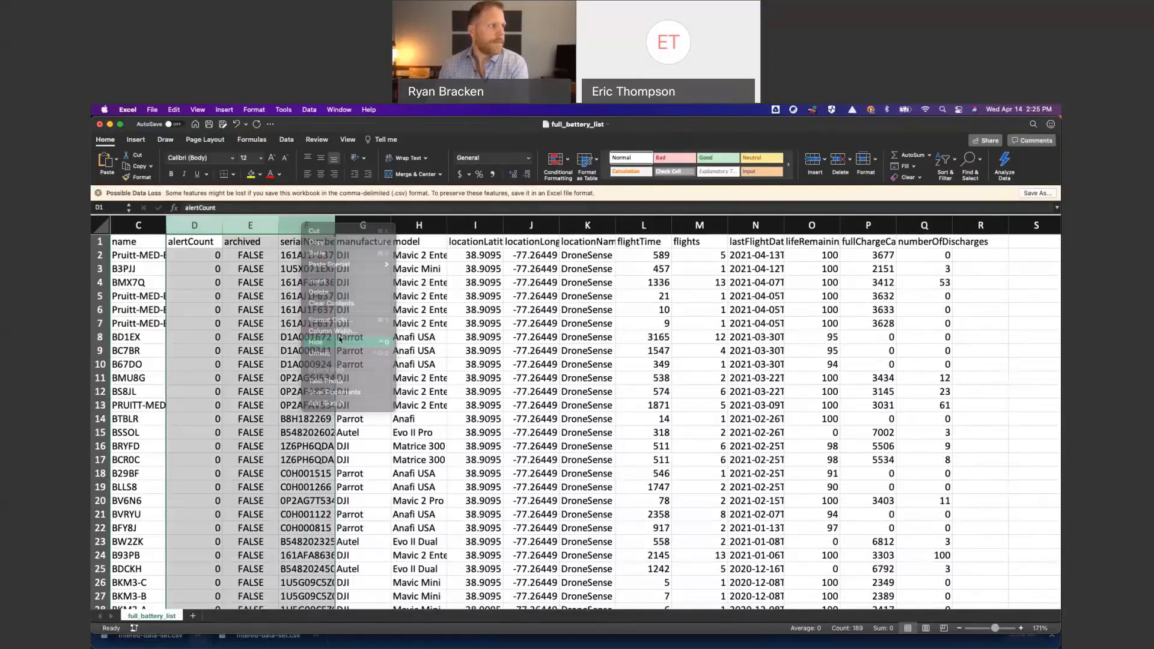
# - Hide the manufacturer column G and the location latitude, longitude and name columns, I through K
pyautogui.click(198, 226)
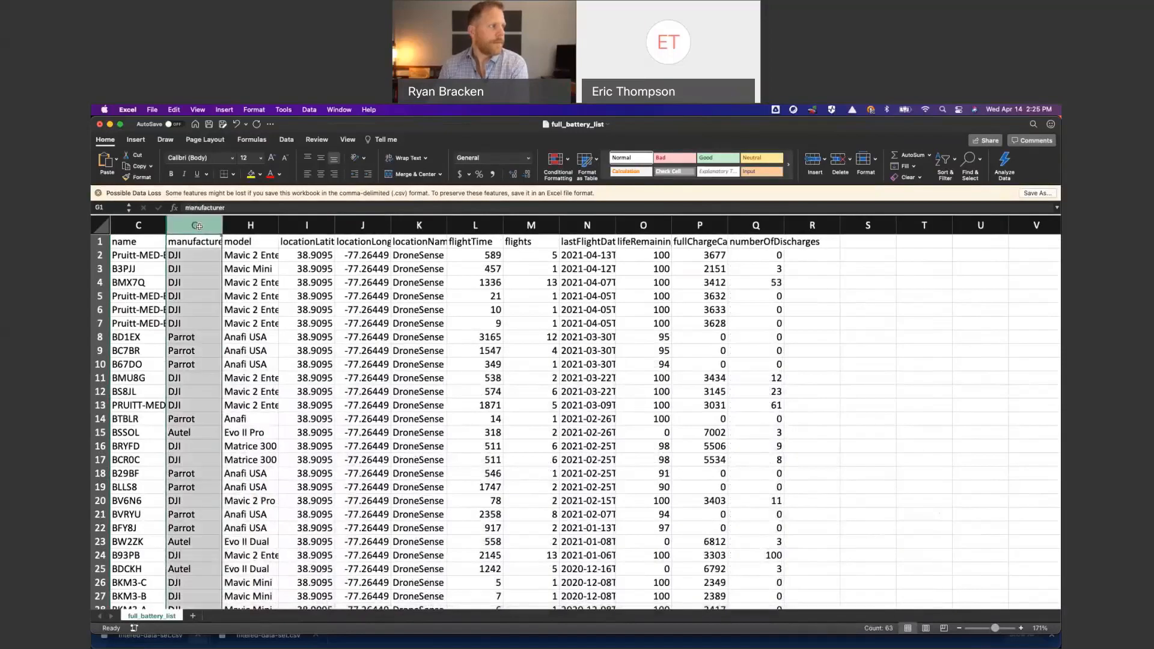
pyautogui.rightClick(199, 226)
pyautogui.click(264, 297)
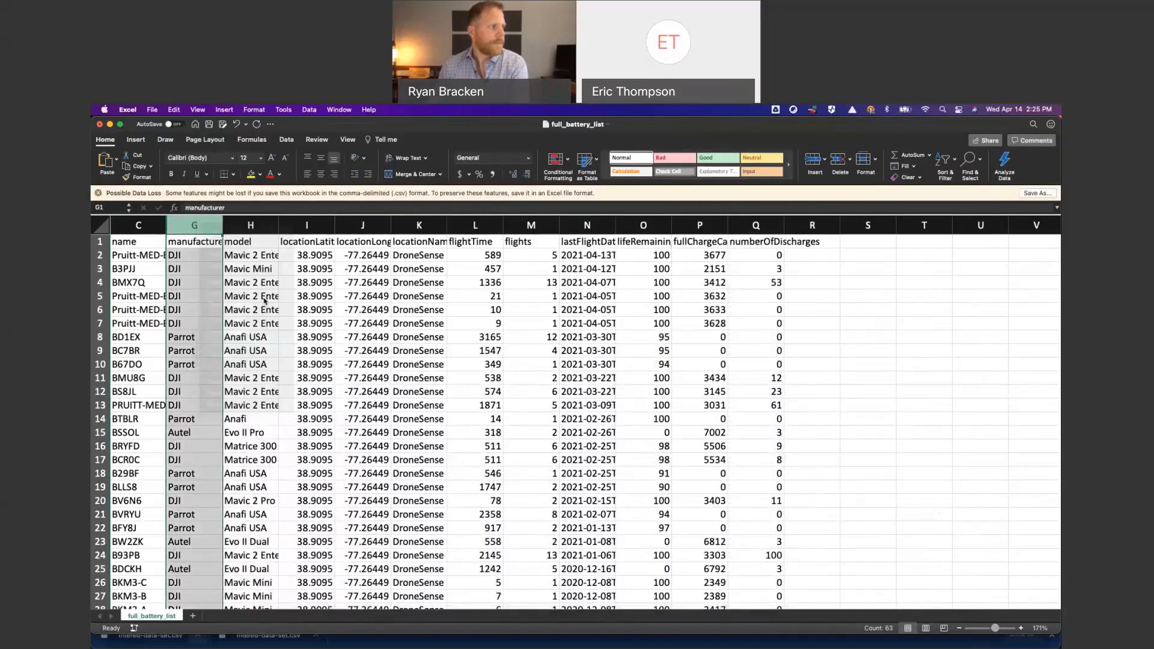
pyautogui.moveTo(251, 225); pyautogui.dragTo(371, 224)
pyautogui.rightClick(353, 225)
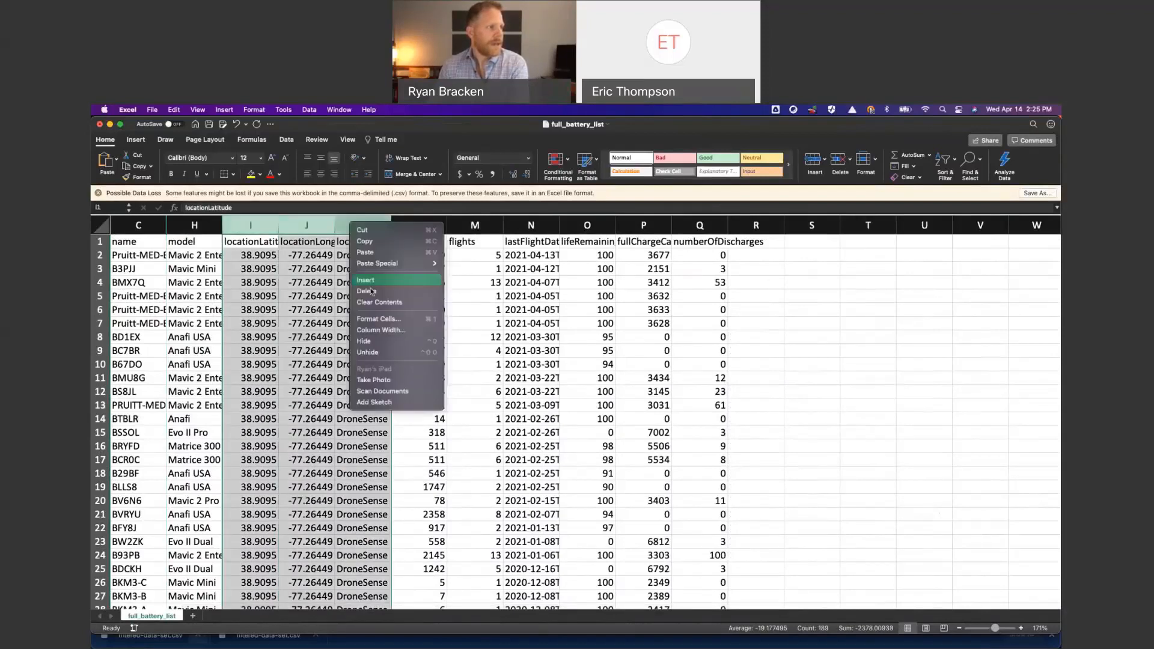
pyautogui.click(381, 342)
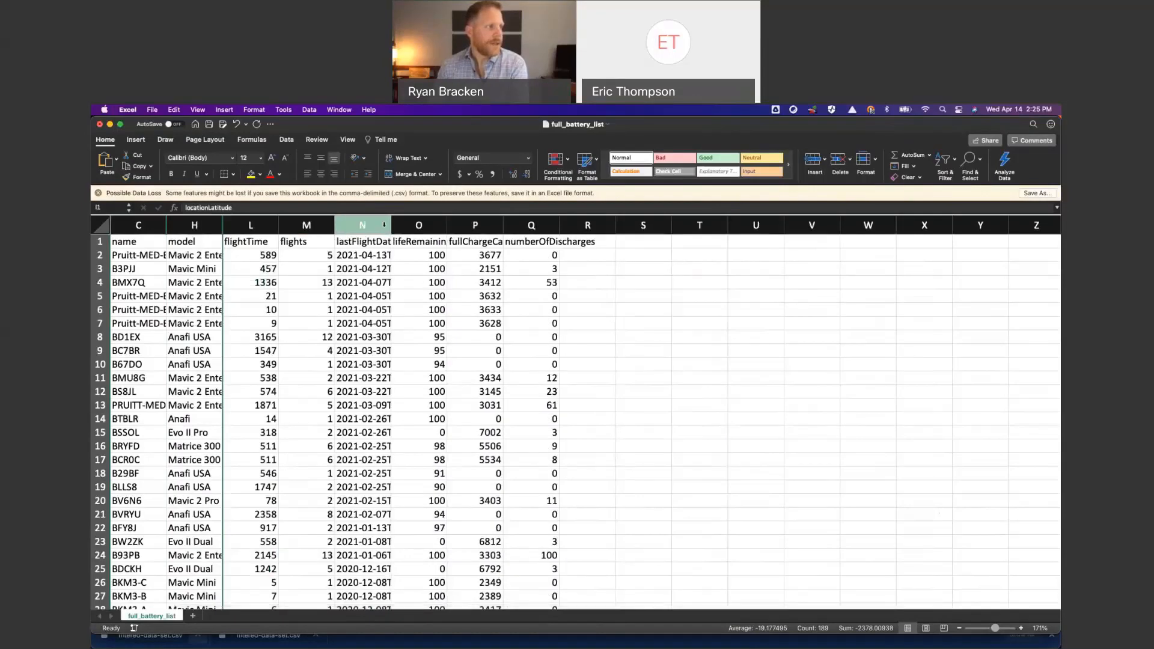
# - Widen the lastFlightDate column N so its full header fits, and look over the remaining battery columns
pyautogui.moveTo(391, 224); pyautogui.dragTo(414, 223)
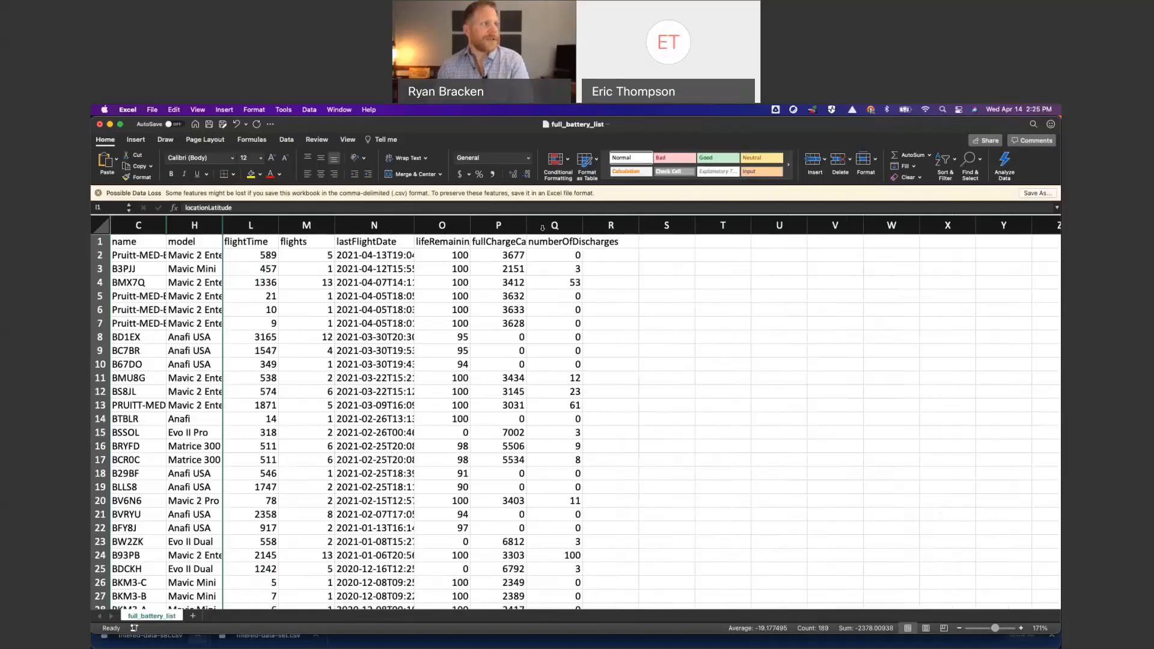
pyautogui.hscroll(3, 399, 398)
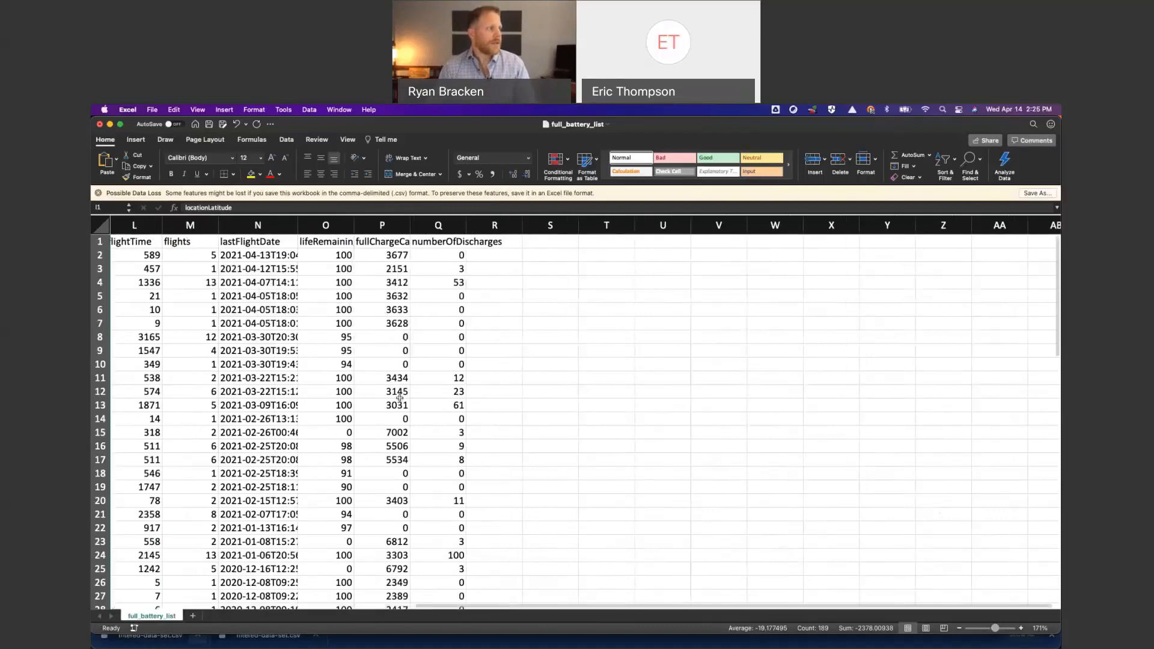
pyautogui.hscroll(-3, 400, 398)
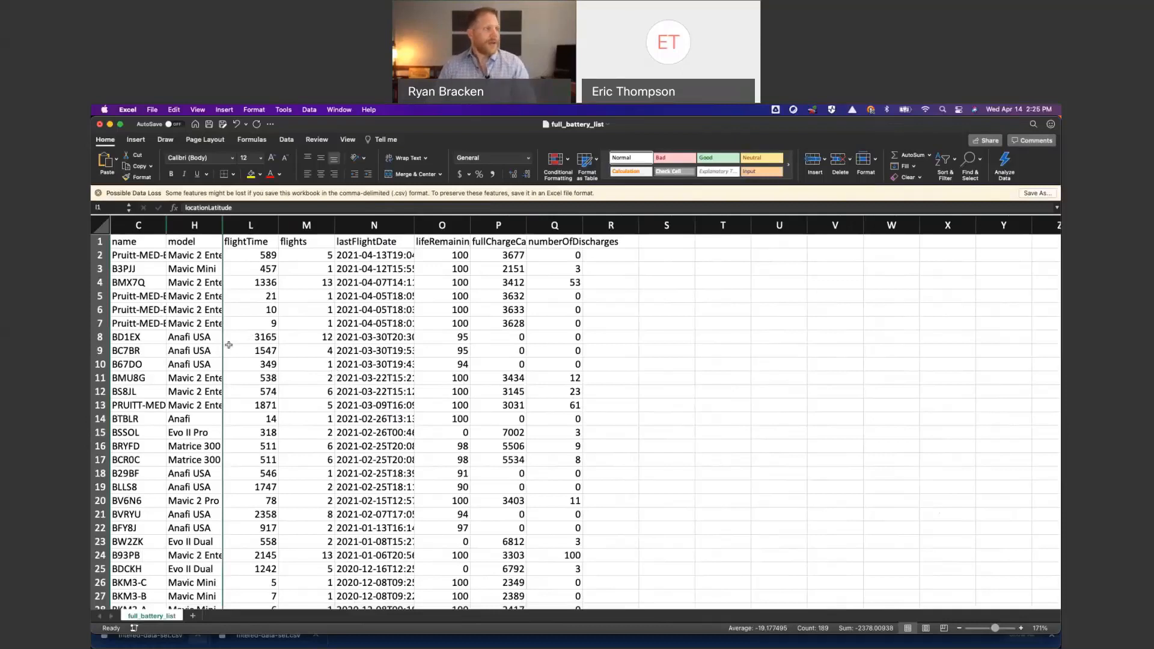
pyautogui.scroll(1, 329, 329)
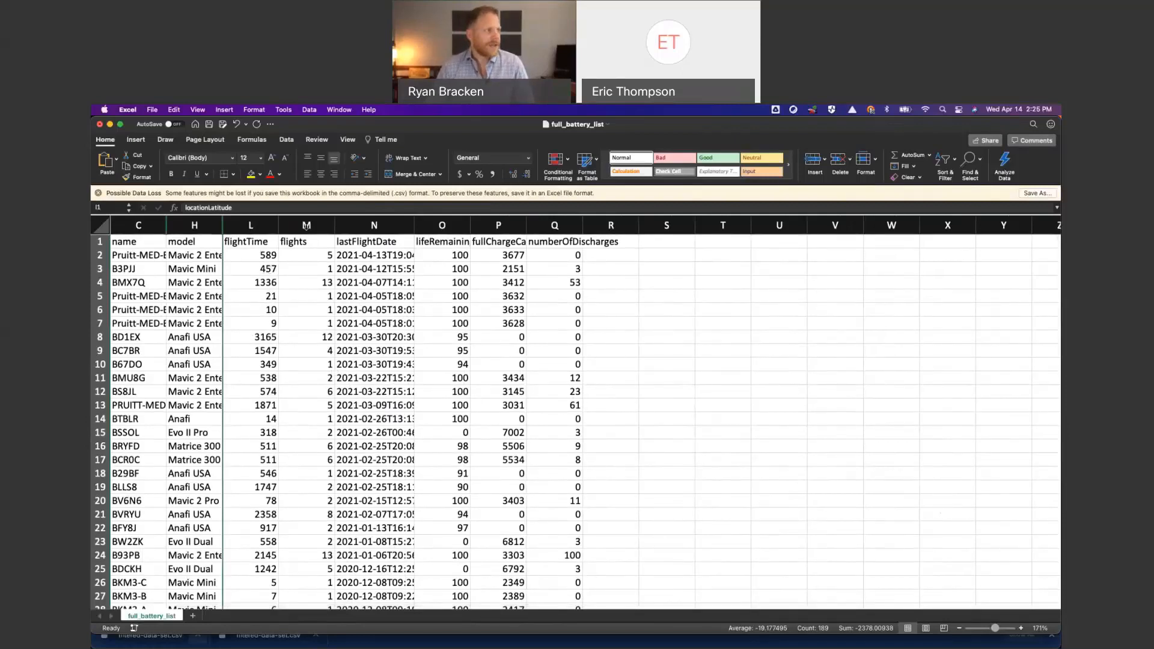
# - Insert two blank columns between flightTime and flights in the battery list
pyautogui.click(306, 225)
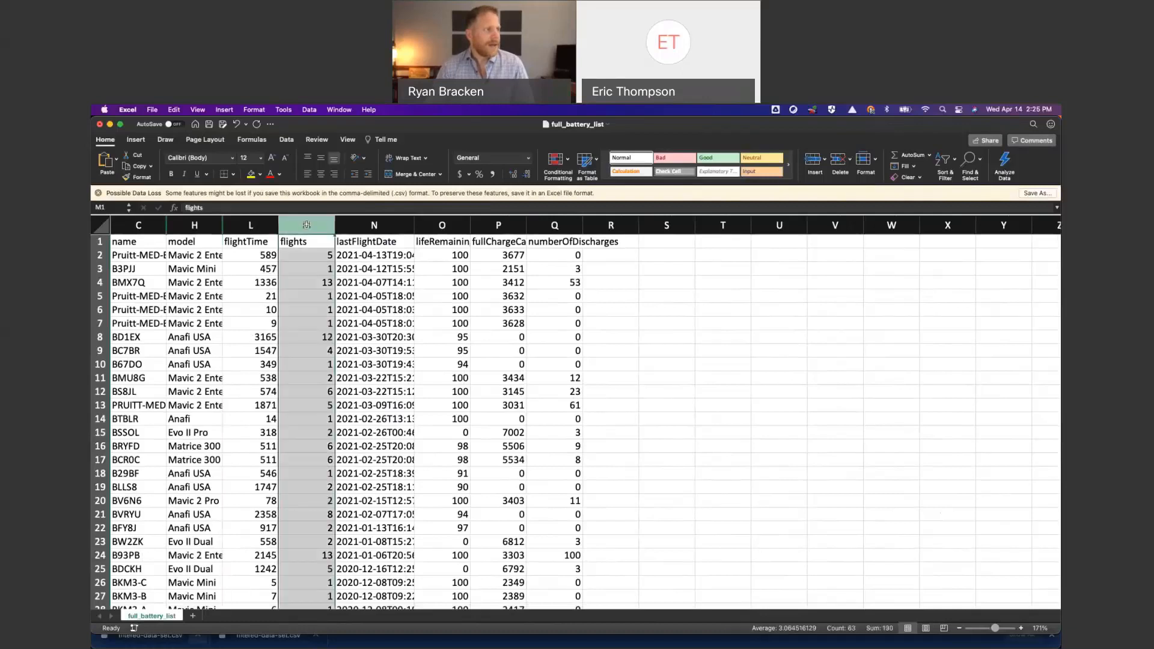
pyautogui.rightClick(307, 224)
pyautogui.click(318, 221)
pyautogui.rightClick(318, 221)
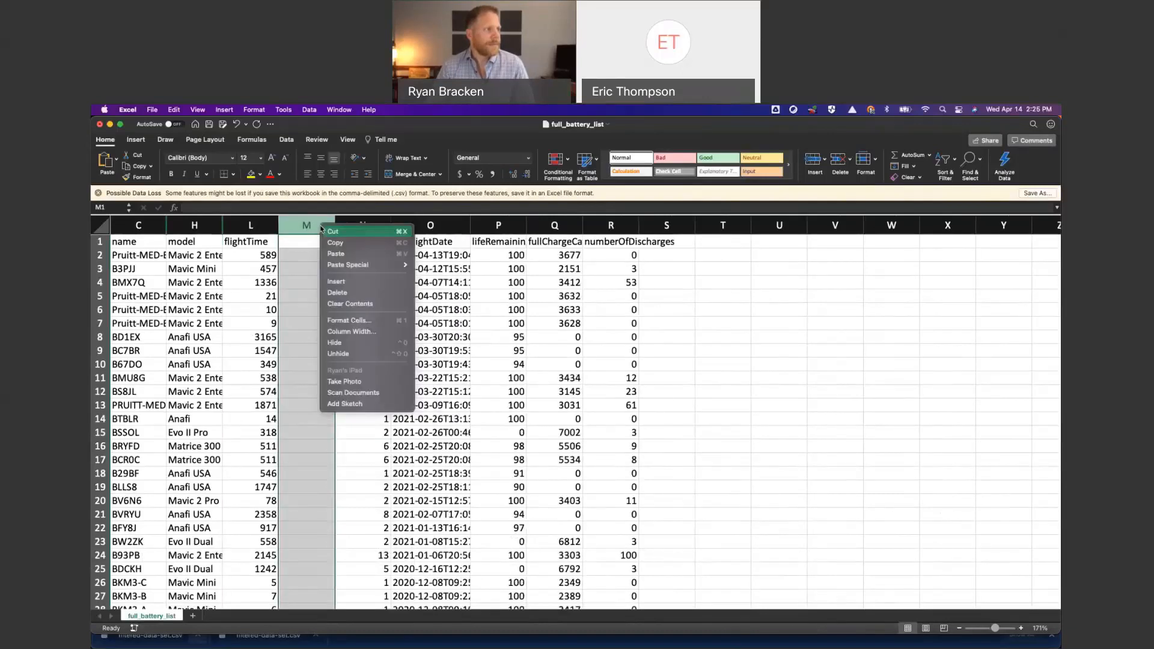
pyautogui.click(345, 282)
# - Enter the header Flight Time (min) in cell M1 of the first blank column
pyautogui.click(318, 240)
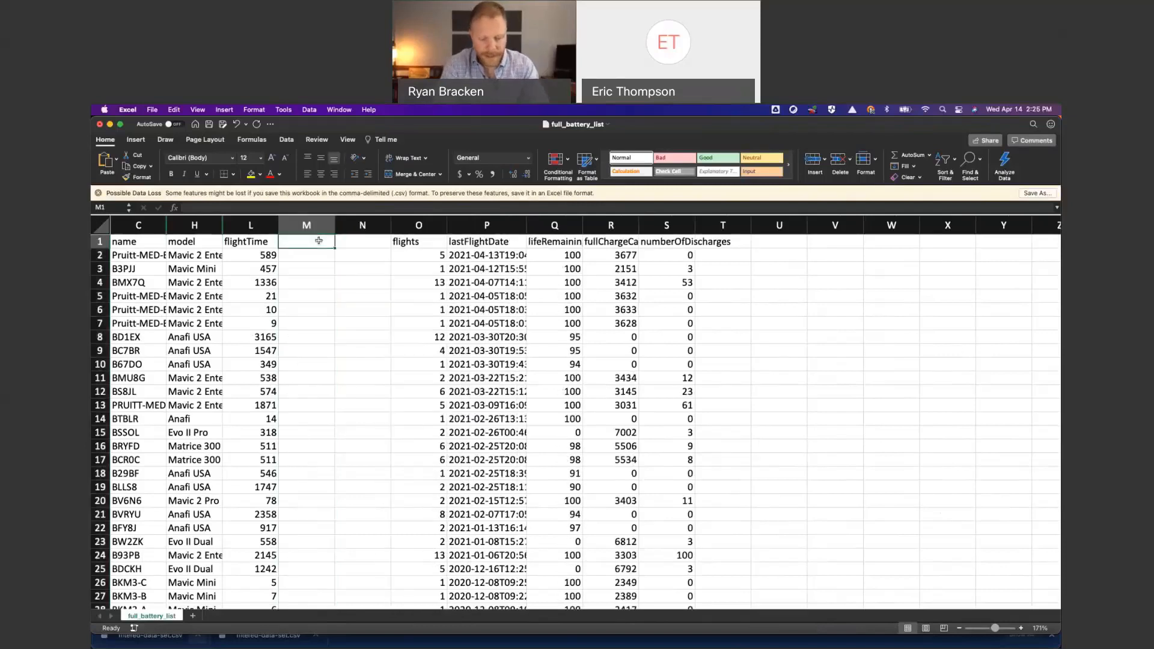
pyautogui.write('Flight ')
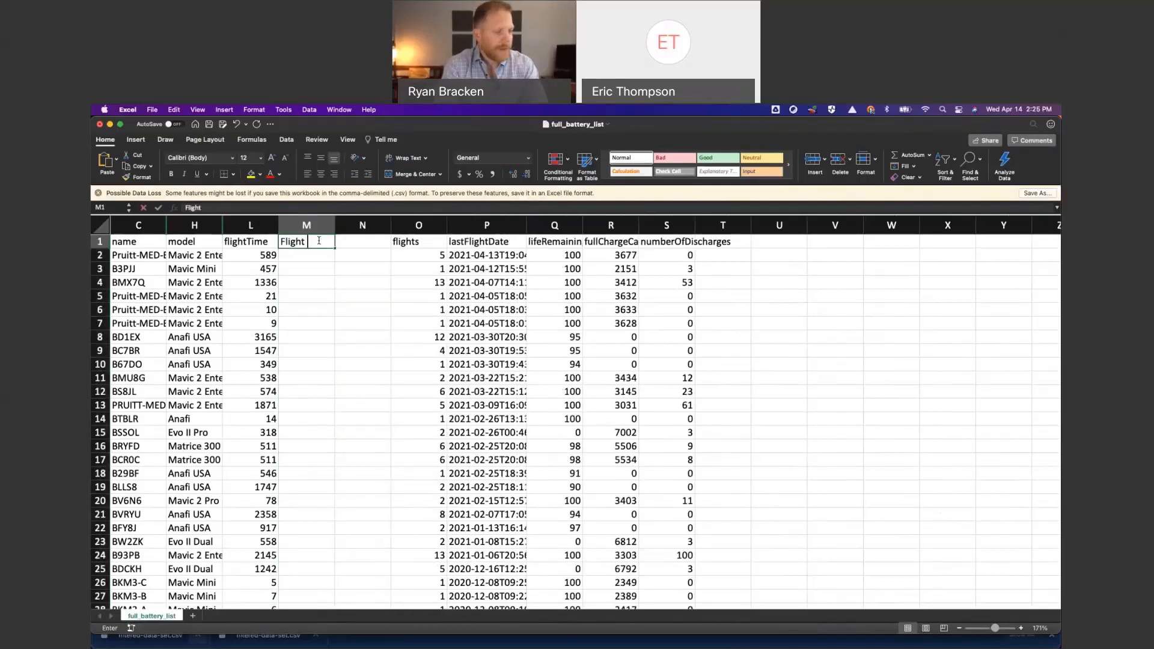
pyautogui.write('Time (')
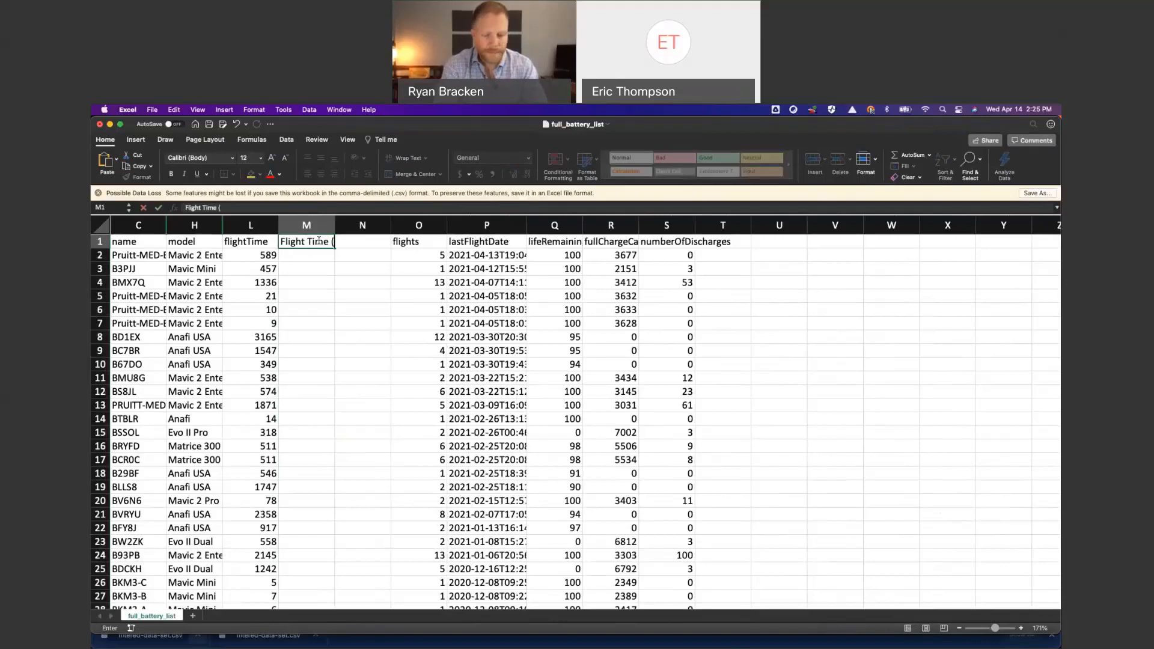
pyautogui.write('min)')
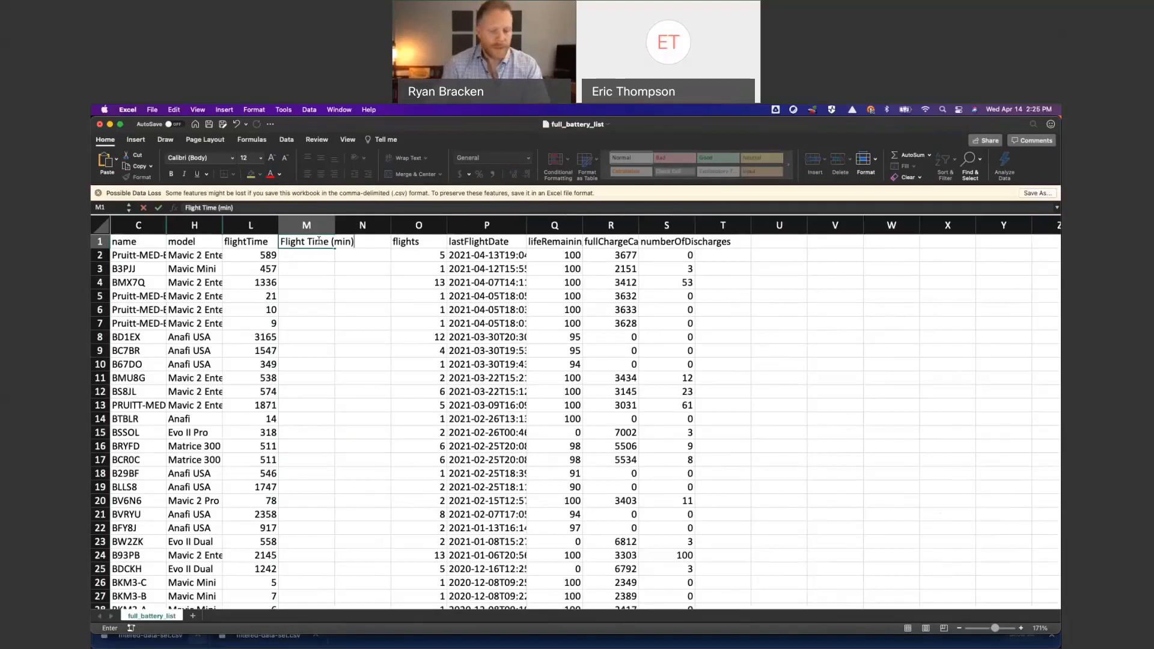
# - Enter the header Flight Time (hrs) in cell N1 of the second blank column
pyautogui.press('Tab')
pyautogui.write('Fli')
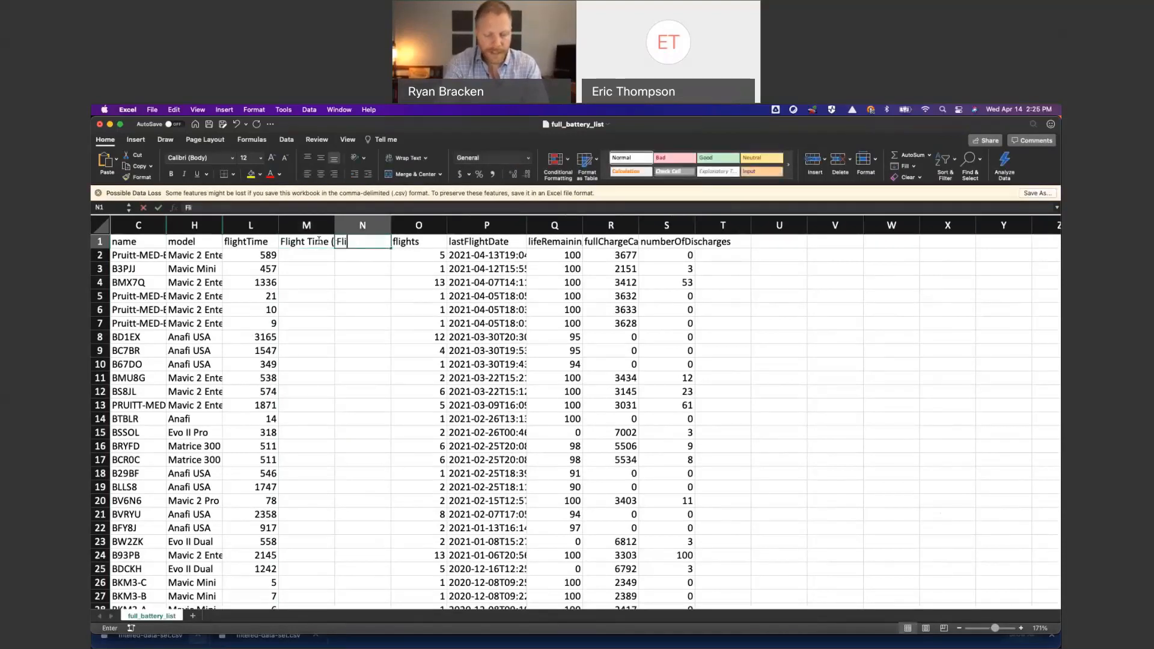
pyautogui.write('ght Time (')
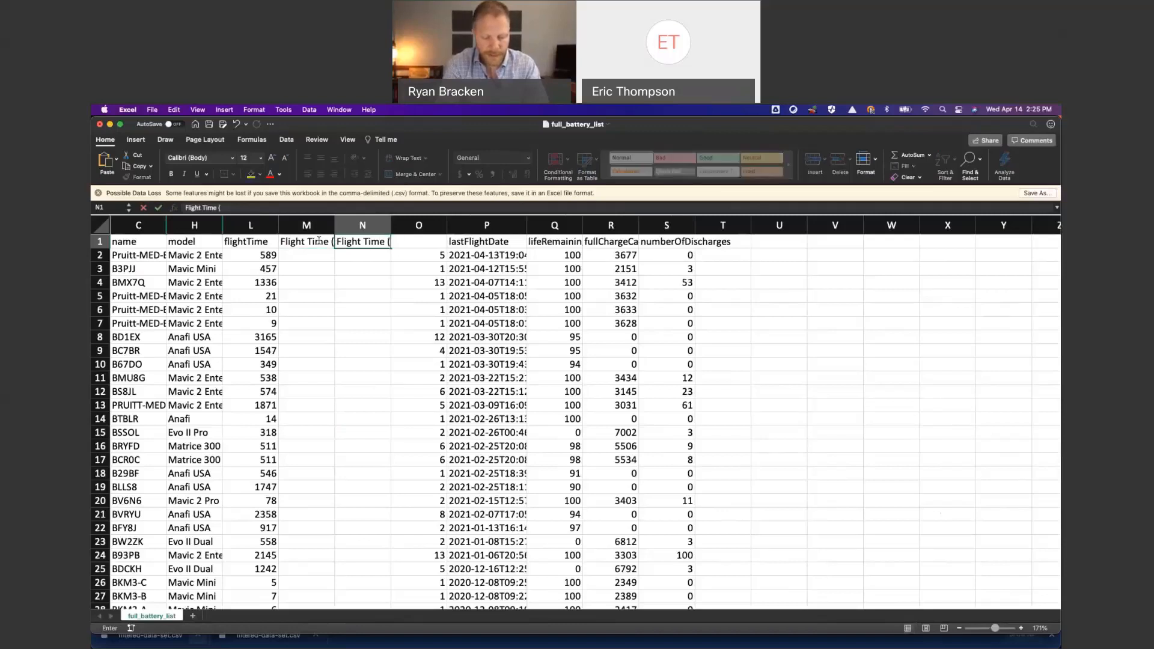
pyautogui.write('hrs)')
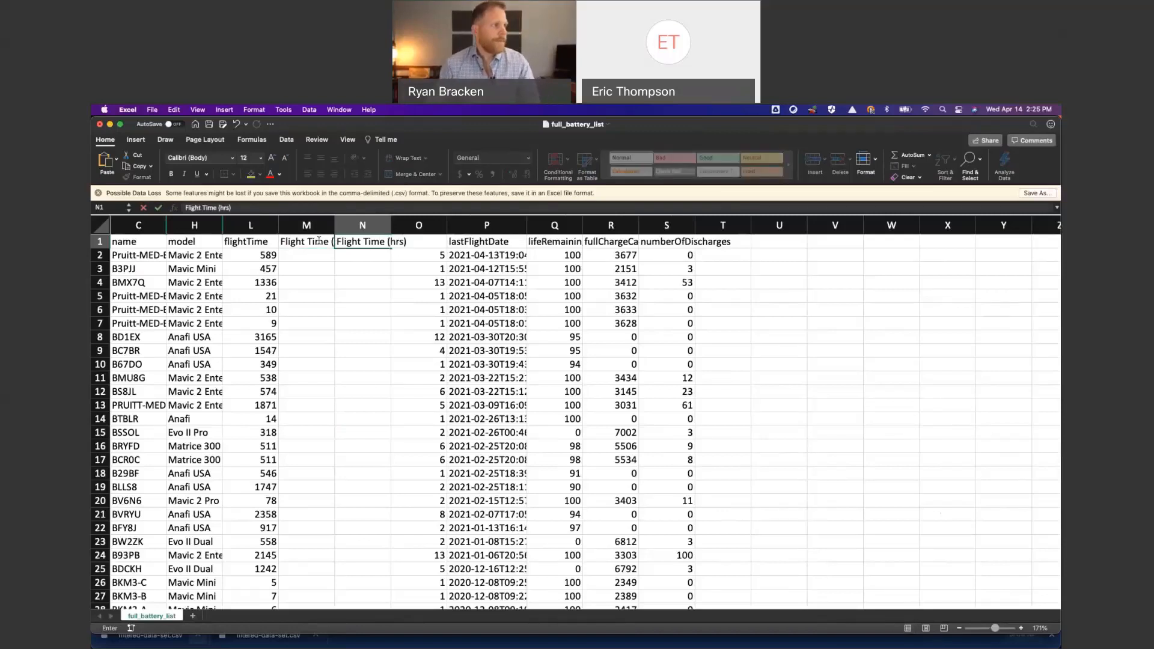
# - Calculate the first battery's flight time in minutes in M2 with the formula =L2/60
pyautogui.click(329, 253)
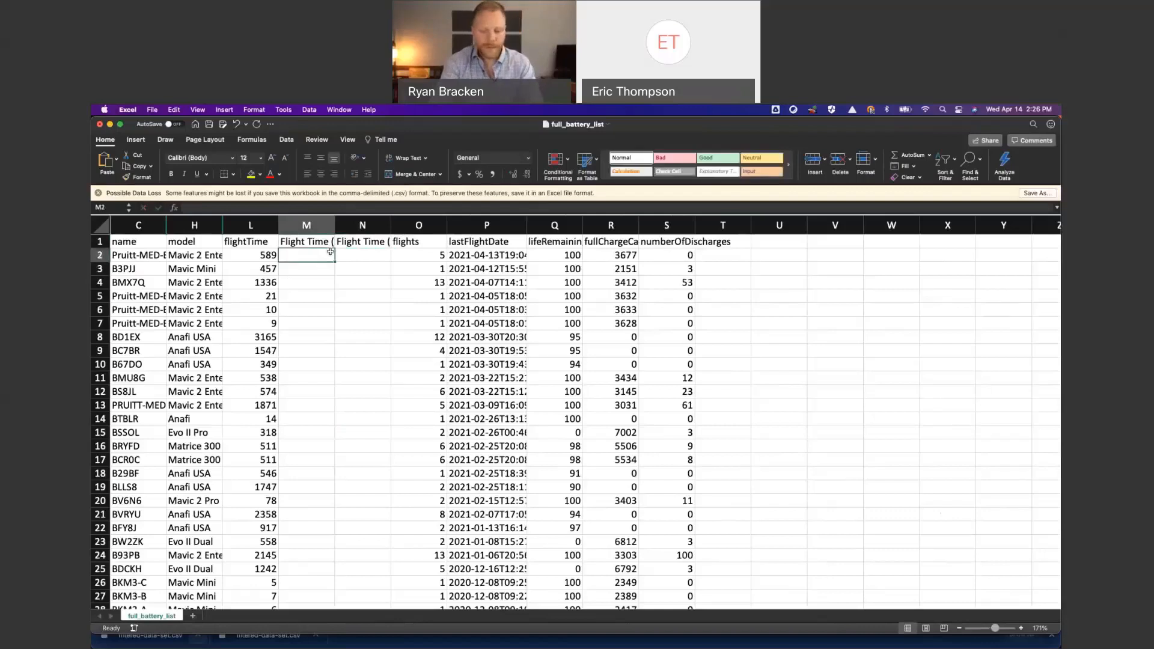
pyautogui.write('=')
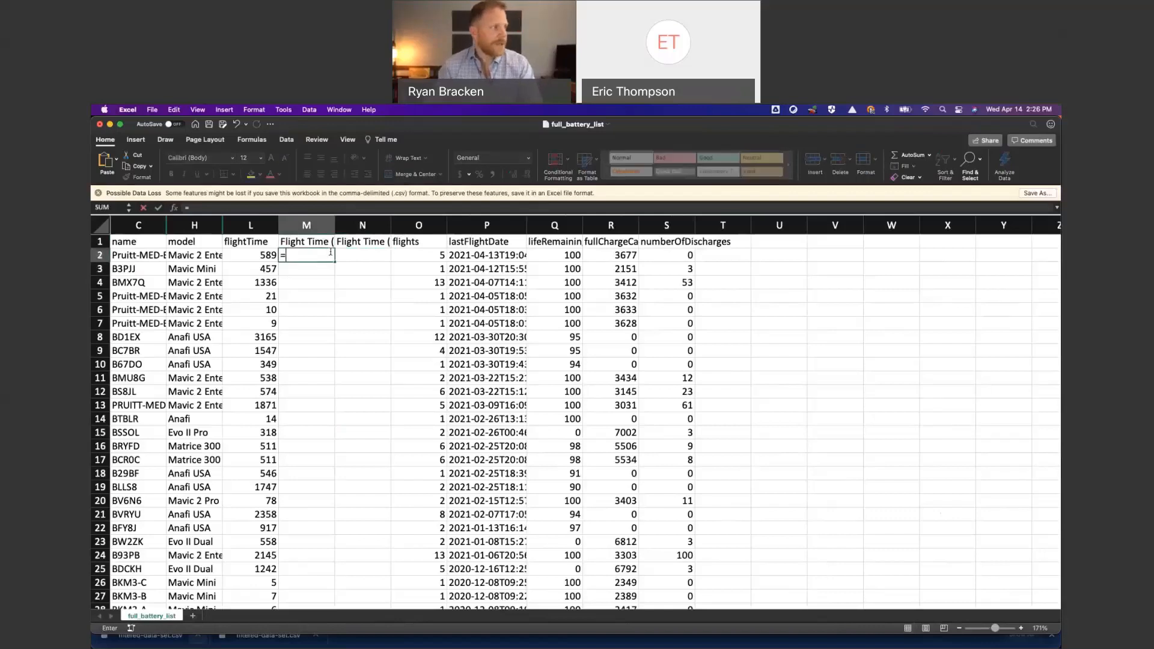
pyautogui.click(265, 254)
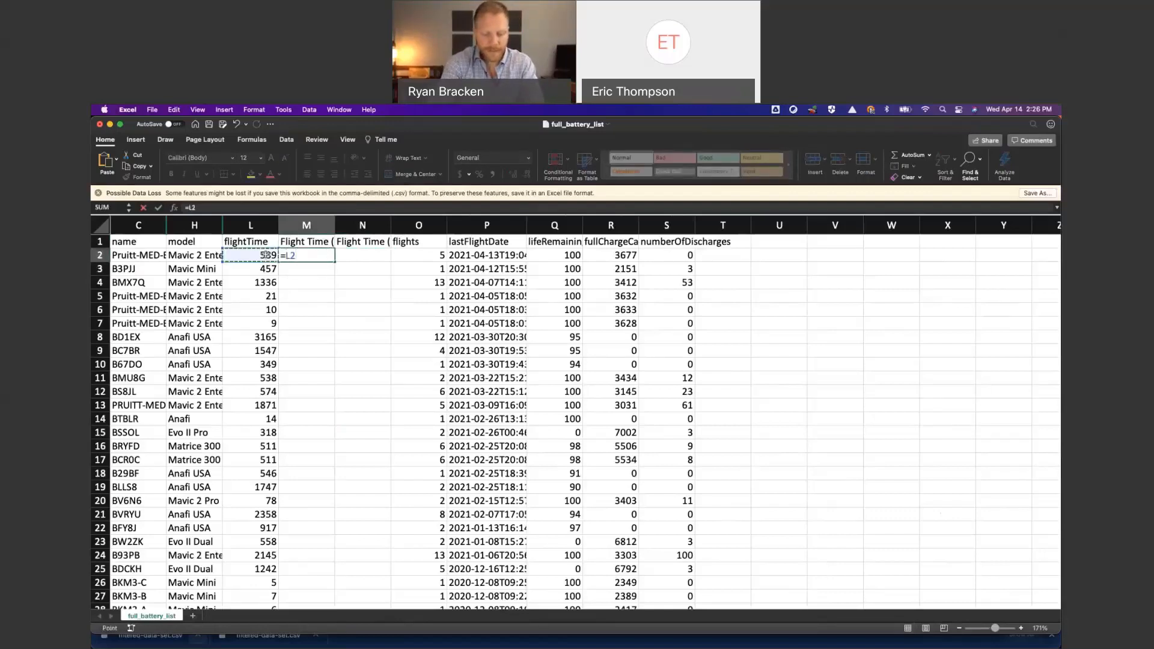
pyautogui.write('/60')
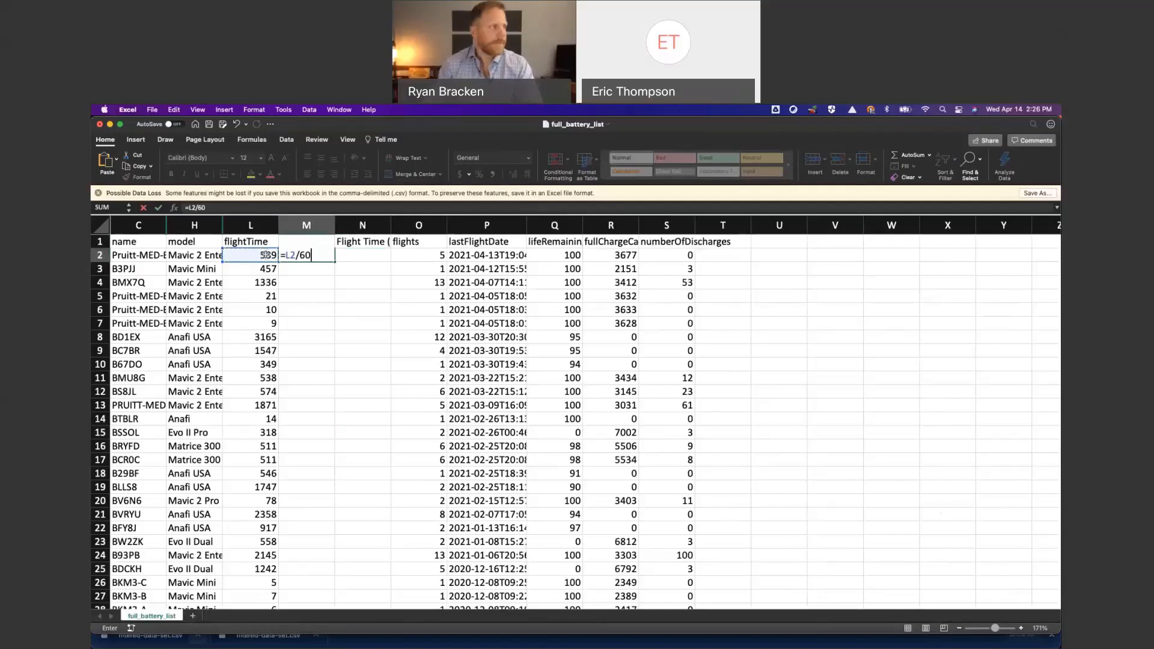
pyautogui.press('Return')
pyautogui.click(324, 255)
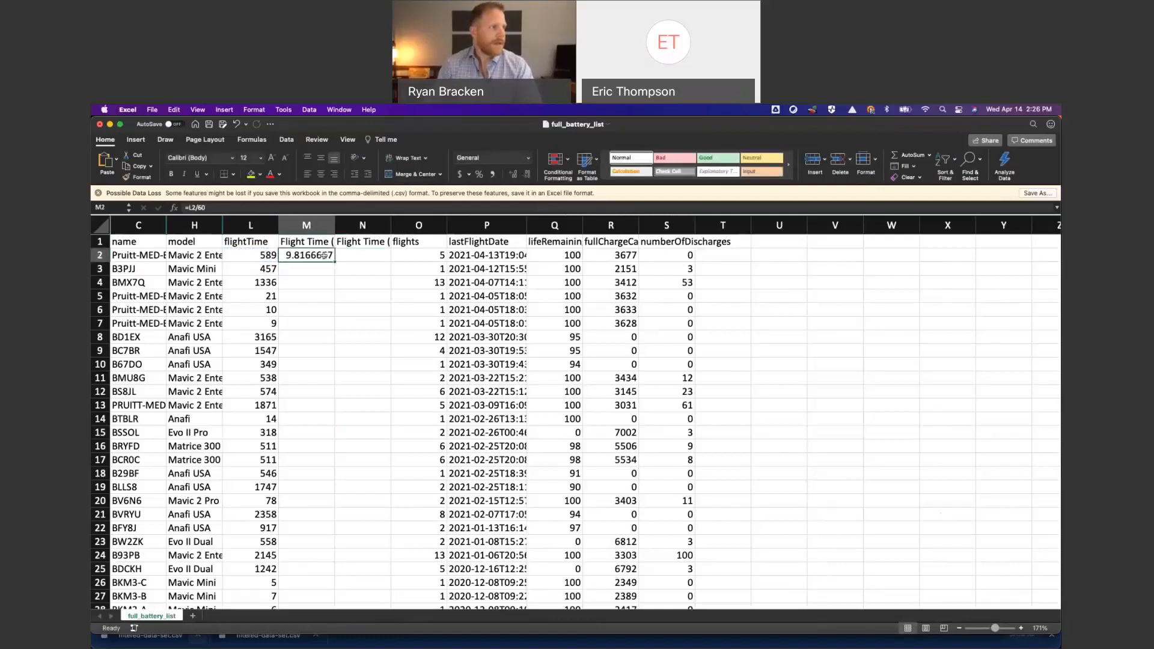
# - Calculate the first battery's flight time in hours in N2 with the formula =M2/60
pyautogui.click(351, 257)
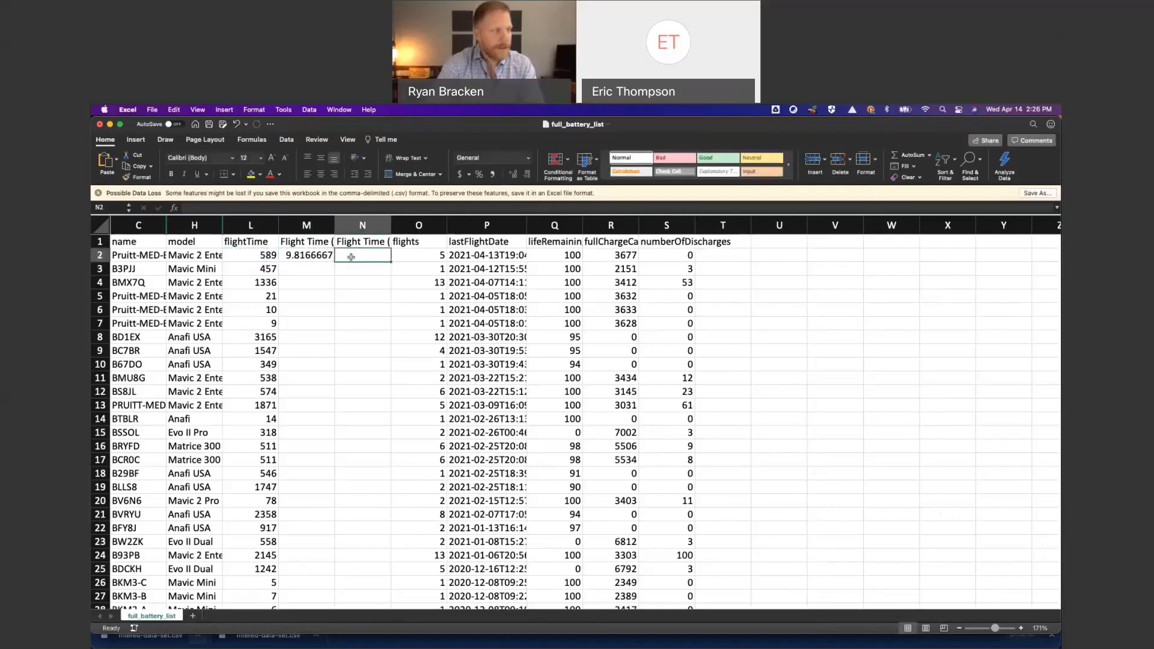
pyautogui.write('=')
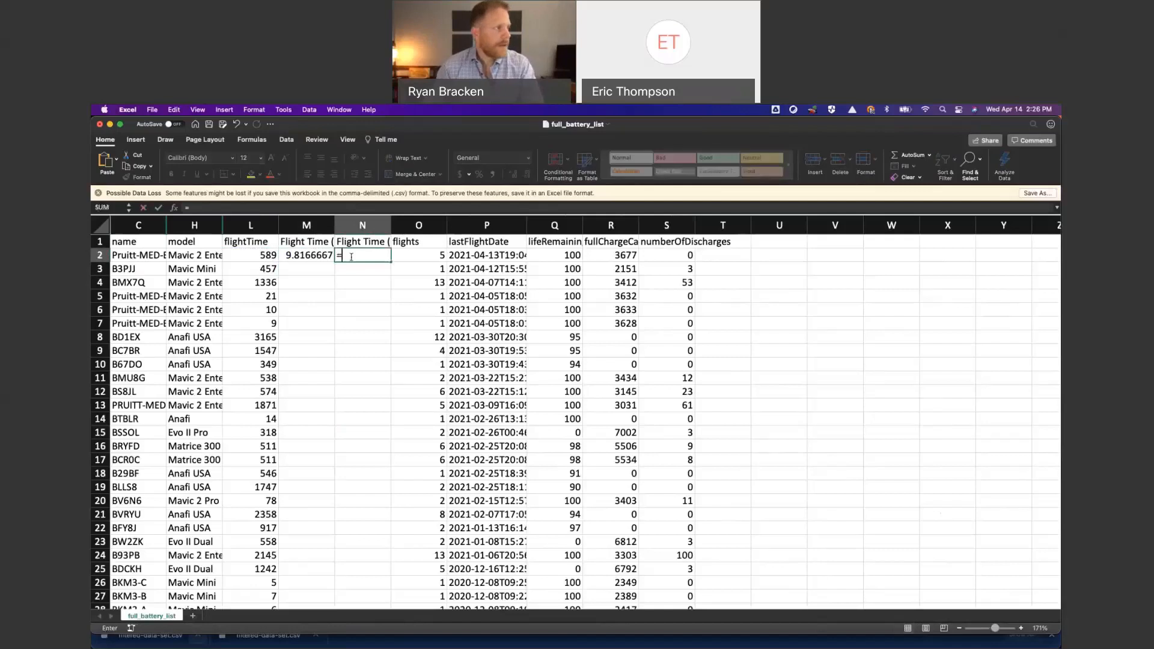
pyautogui.click(308, 253)
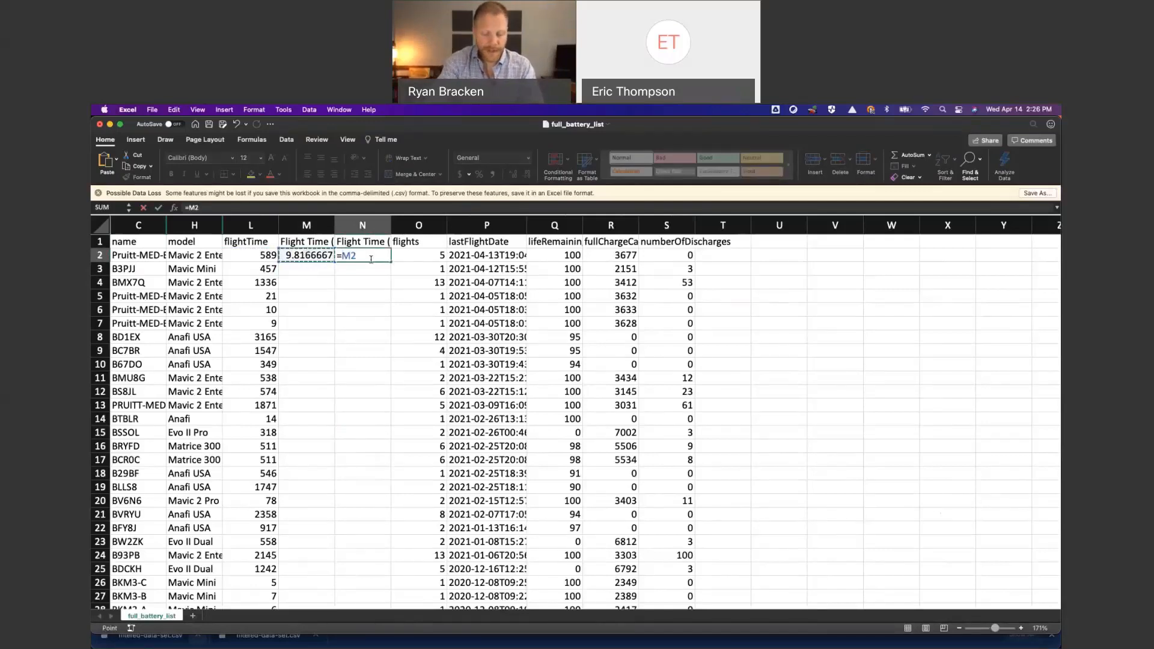
pyautogui.write('/60')
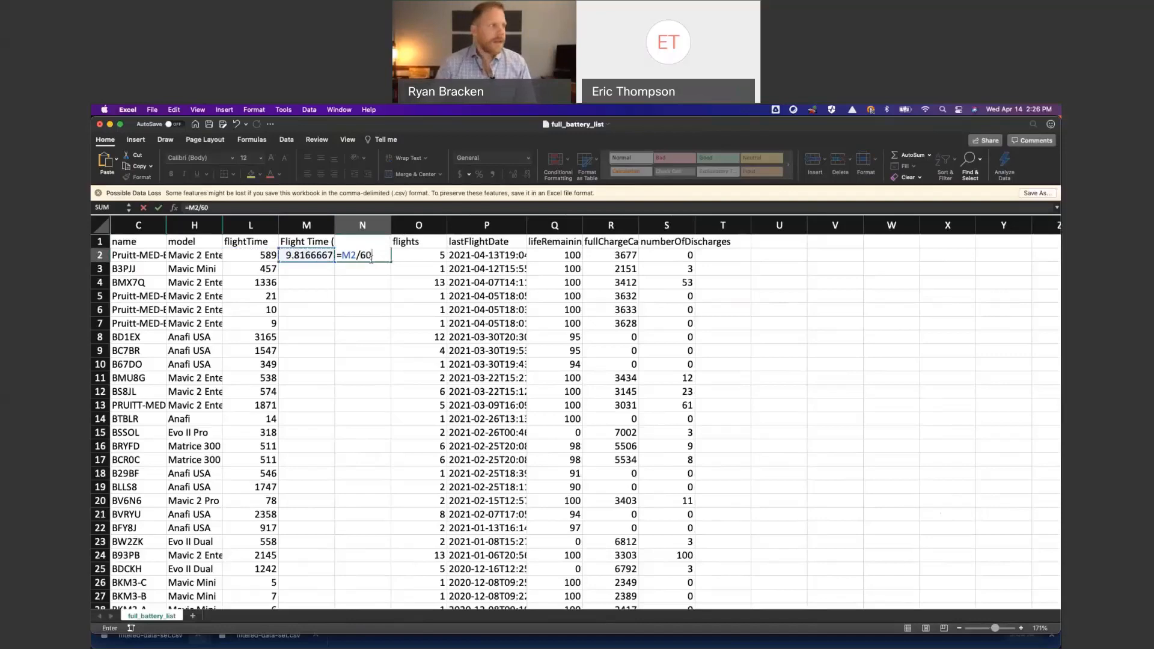
pyautogui.press('Return')
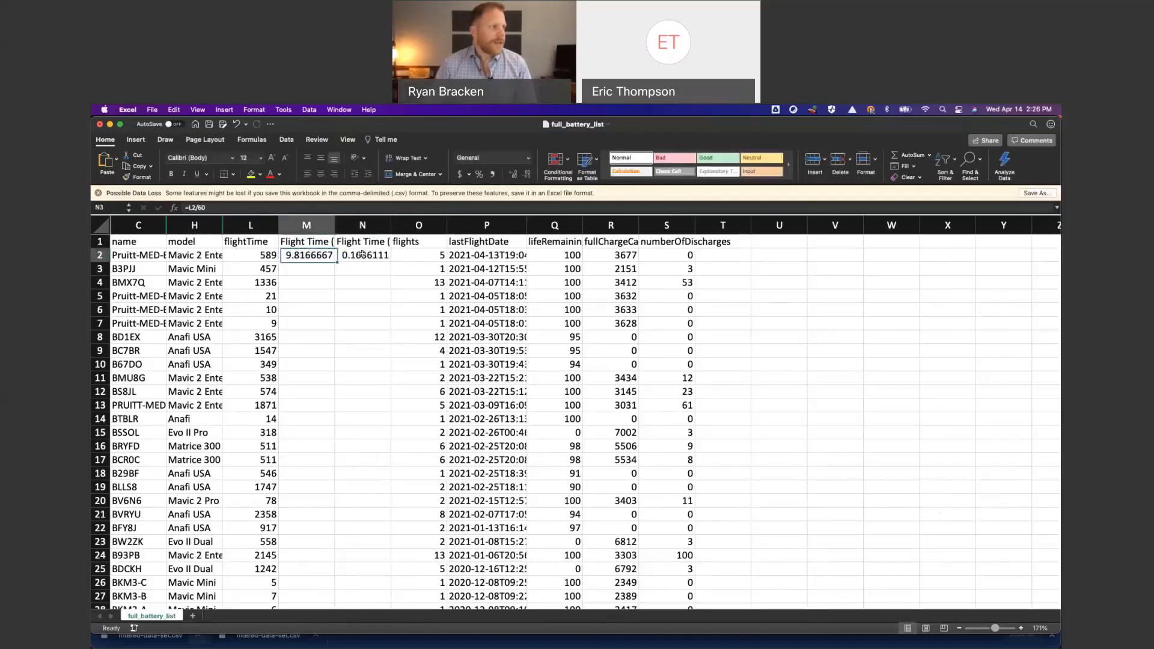
# - Fill the formulas in M2 and N2 down through row 63, the last battery, and deselect the range
pyautogui.moveTo(362, 254); pyautogui.dragTo(396, 557)
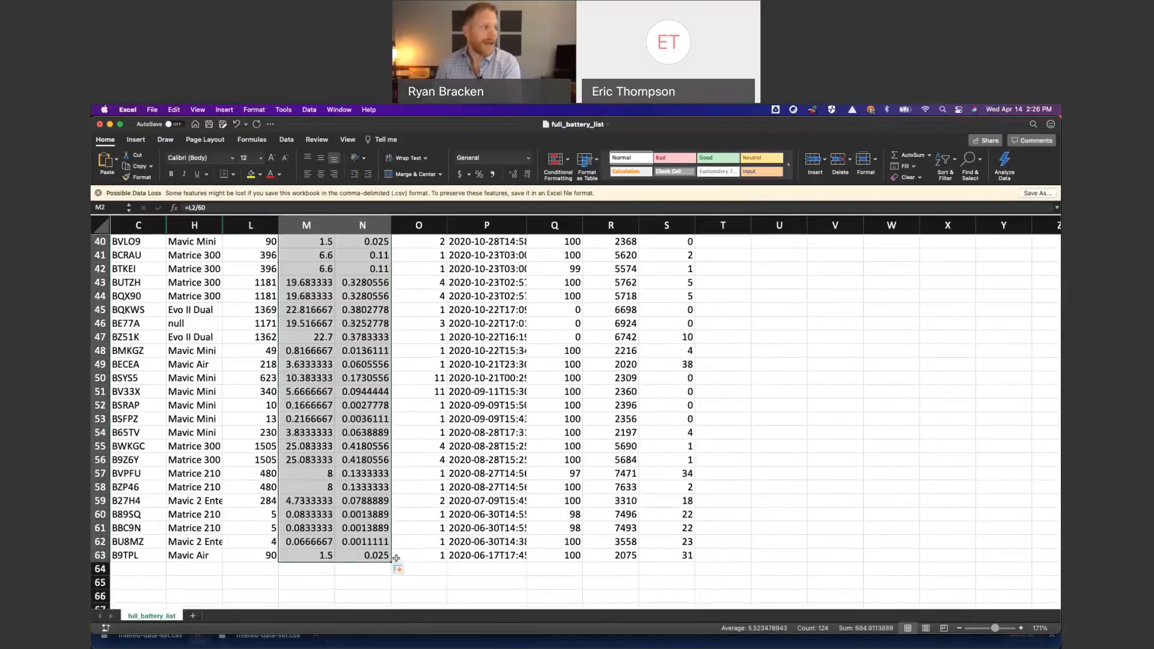
pyautogui.scroll(13, 415, 504)
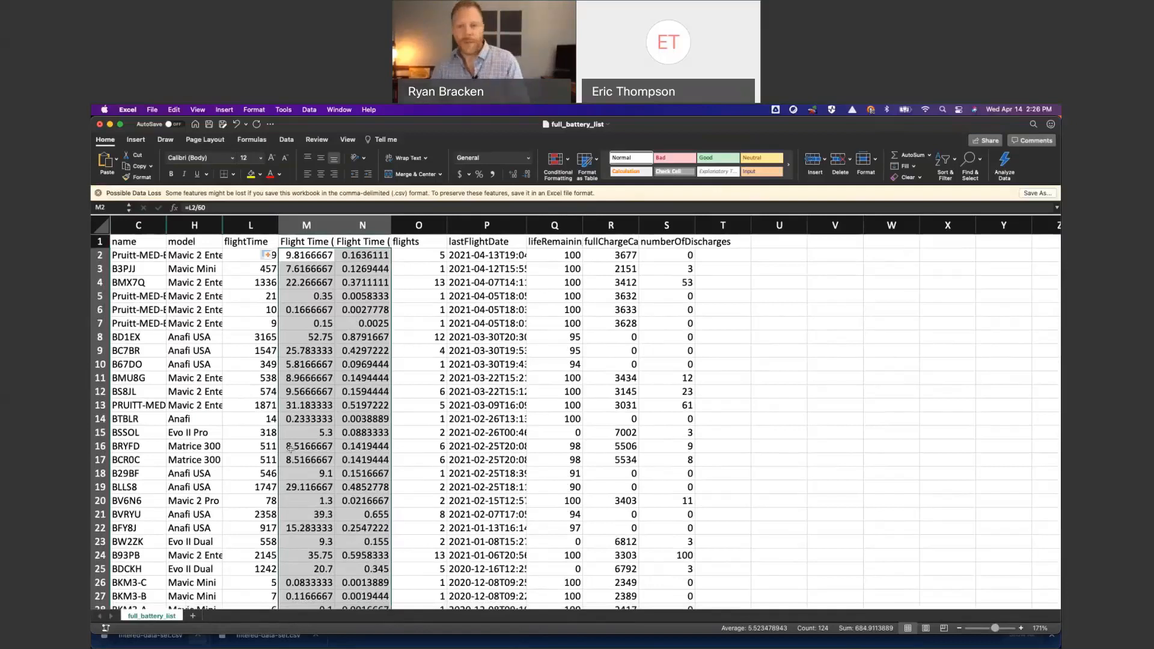
pyautogui.click(730, 297)
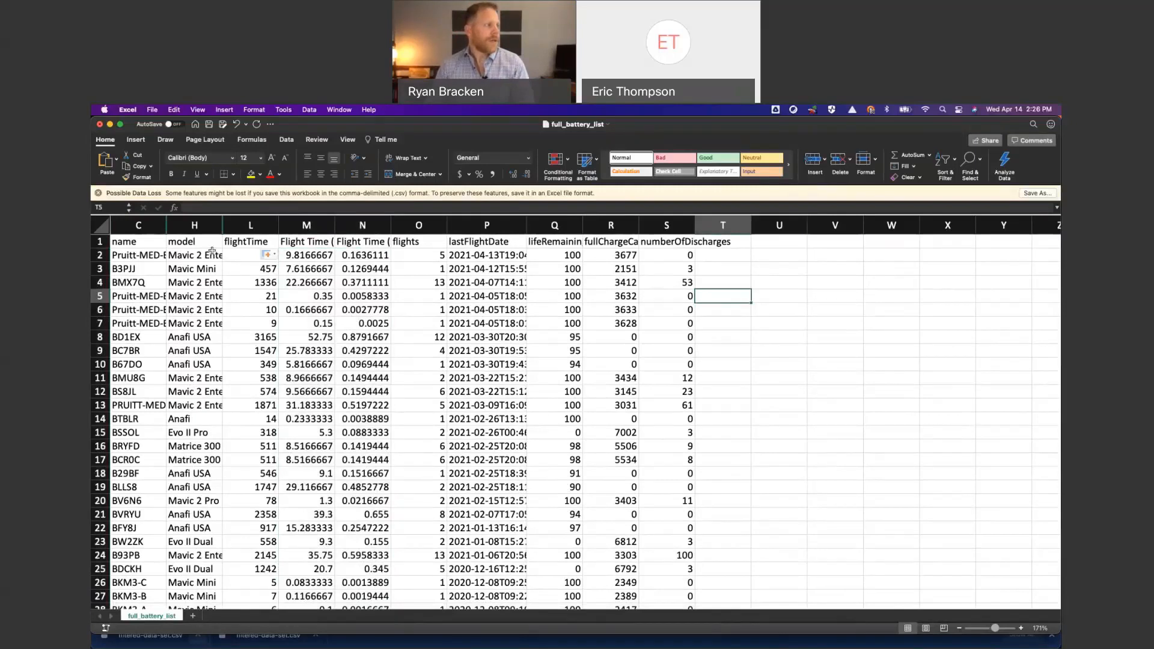
# - Insert a 2-D clustered column chart of the flights column plotted against the battery name column
pyautogui.click(134, 225)
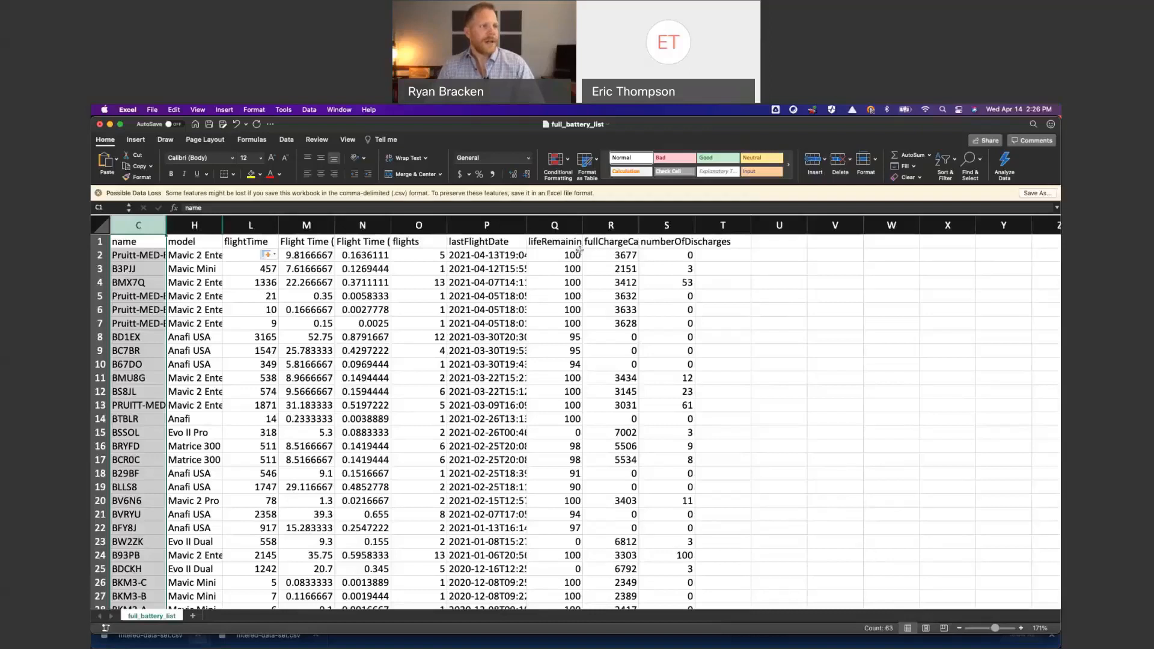
pyautogui.click(665, 226)
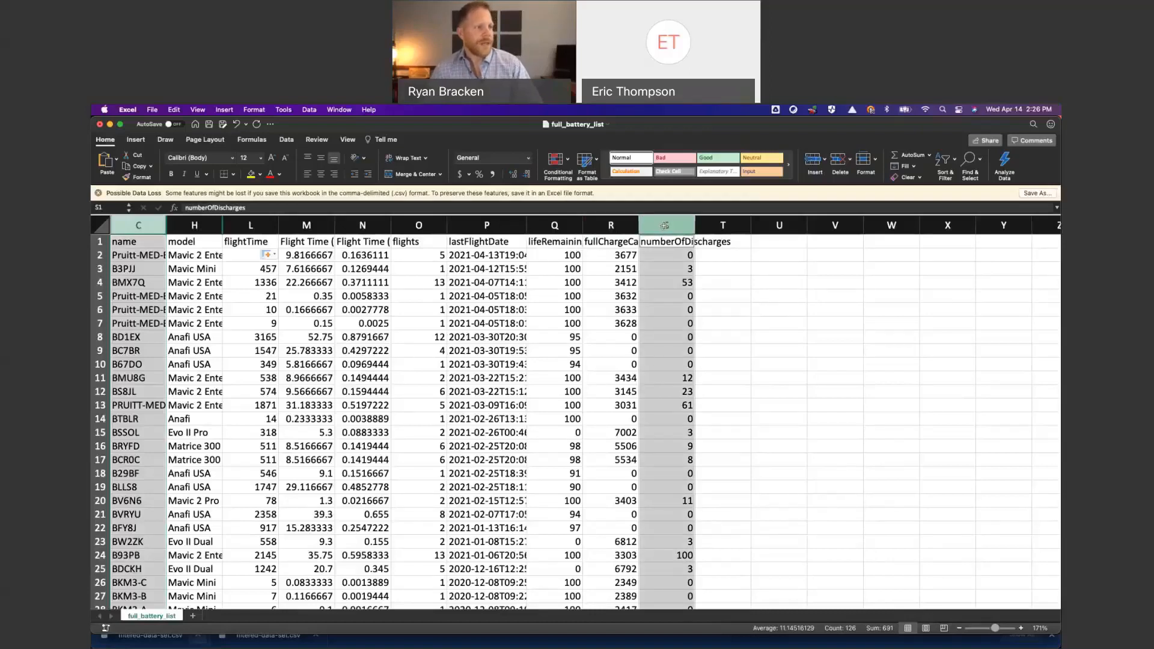
pyautogui.keyDown('super'); pyautogui.click(440, 225); pyautogui.keyUp('super')
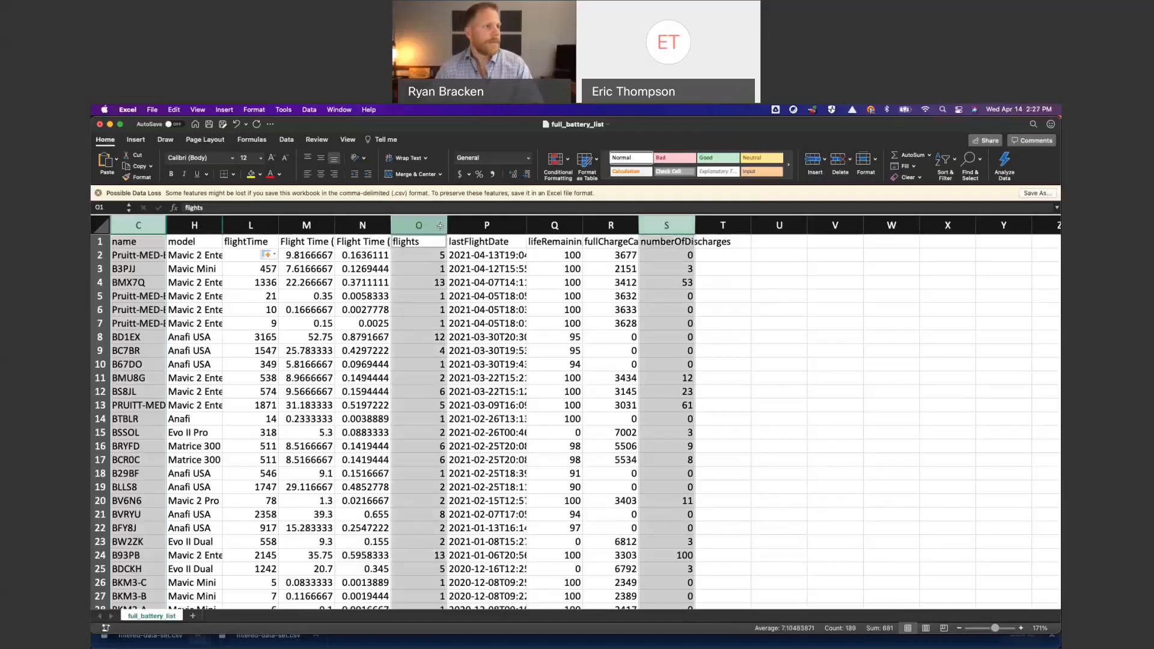
pyautogui.keyDown('super'); pyautogui.click(671, 222); pyautogui.keyUp('super')
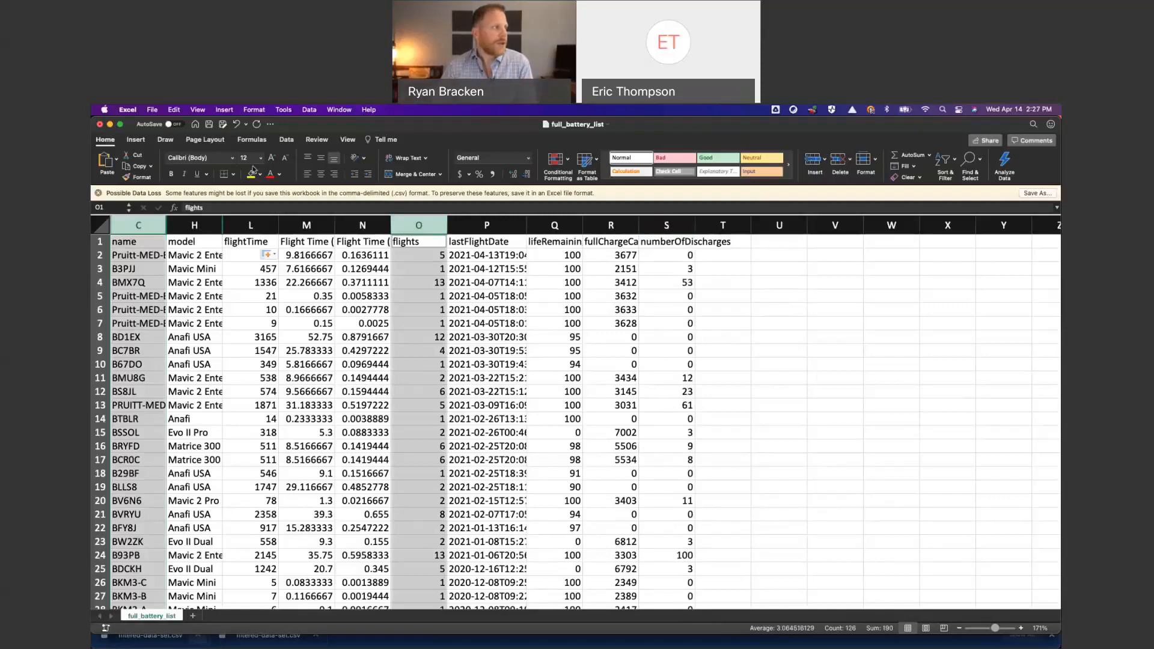
pyautogui.click(135, 139)
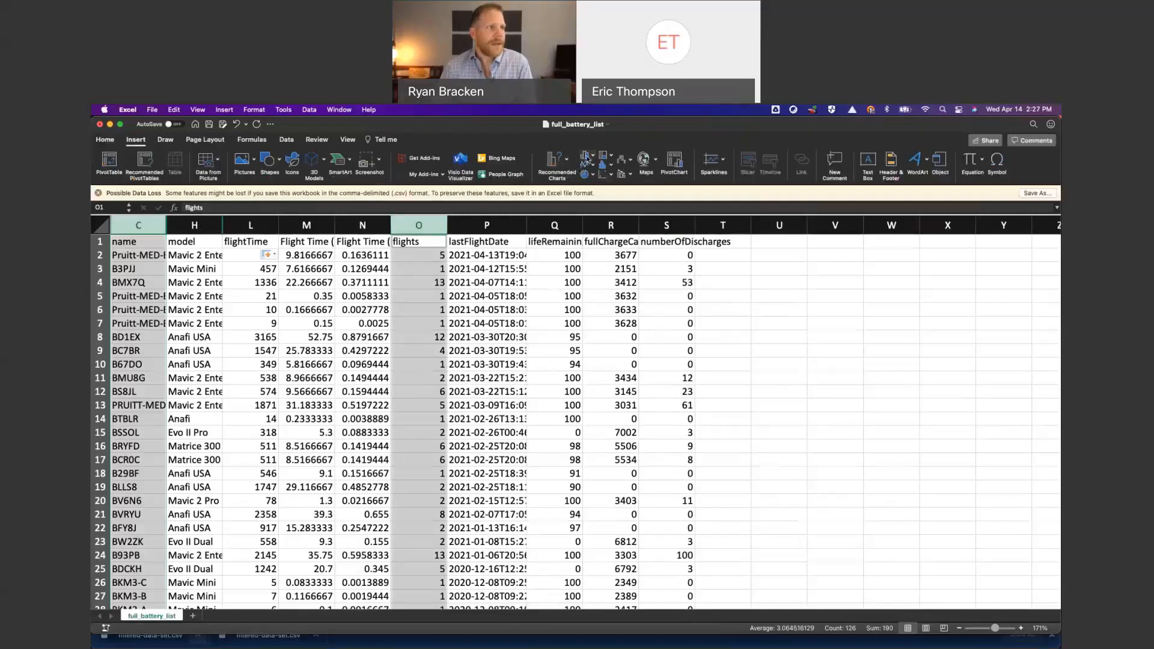
pyautogui.click(593, 157)
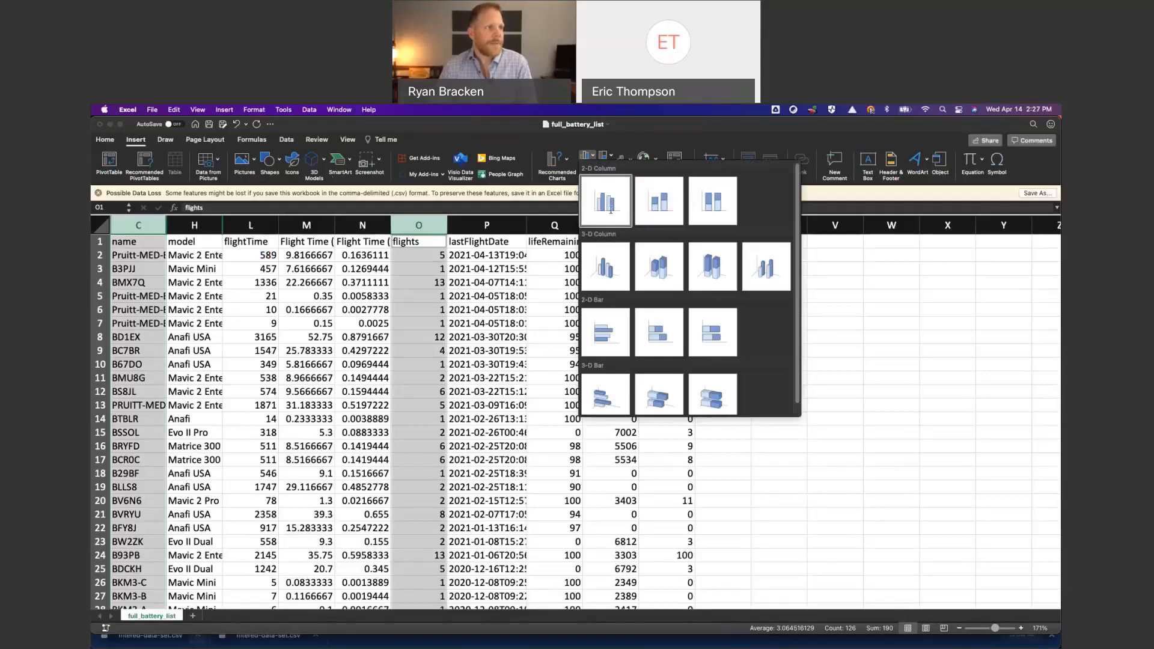
pyautogui.click(610, 209)
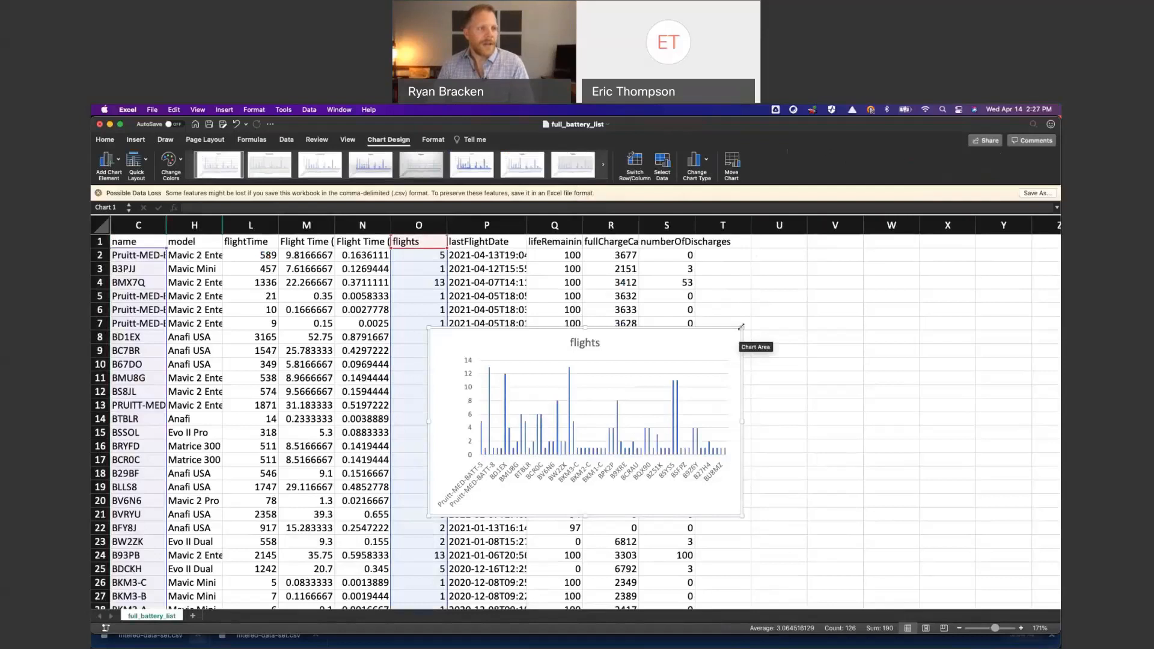
# - Enlarge the flights chart so it spans from column M across to column W and down to row 27
pyautogui.moveTo(741, 327); pyautogui.dragTo(936, 238)
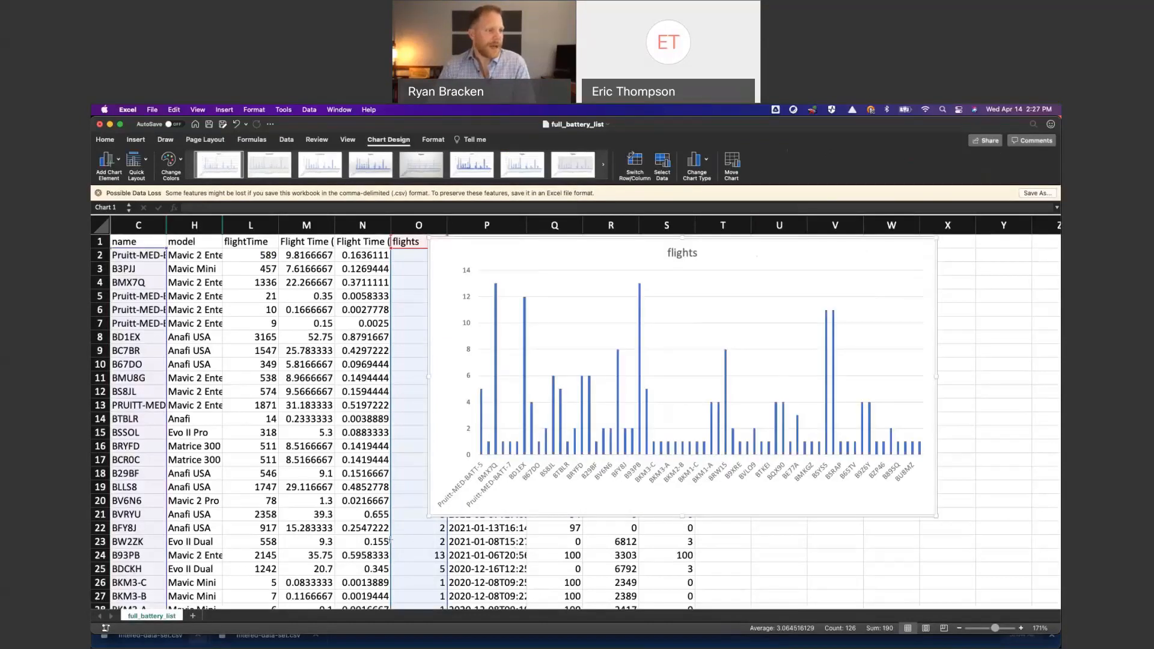
pyautogui.moveTo(391, 540); pyautogui.dragTo(325, 600)
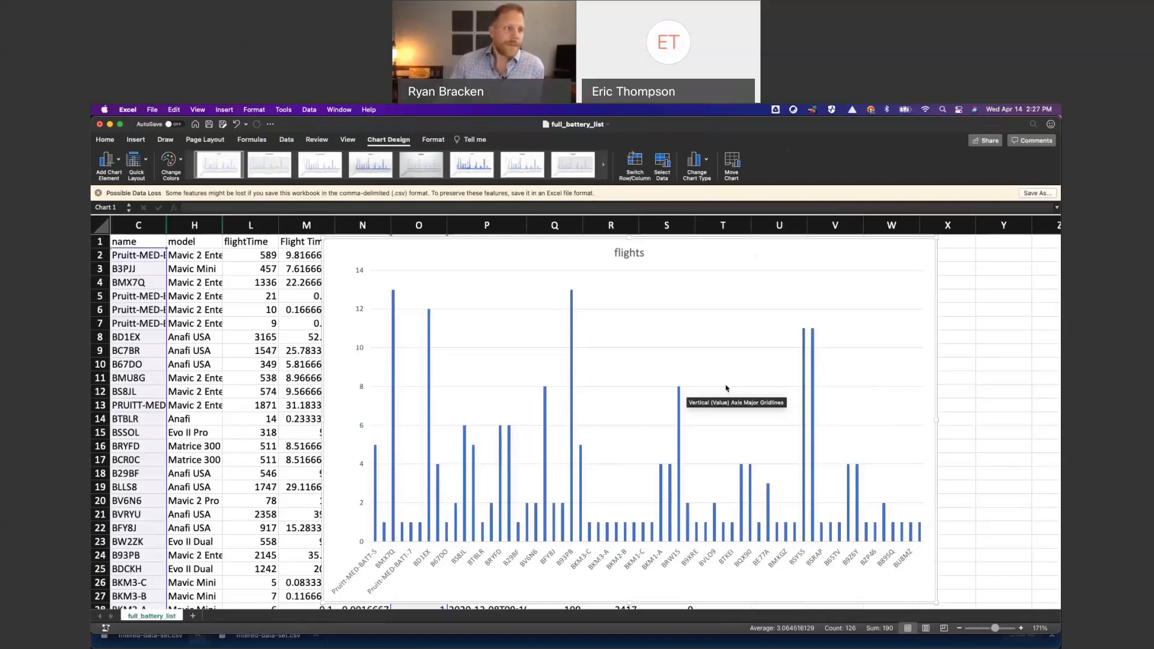
pyautogui.moveTo(683, 391)
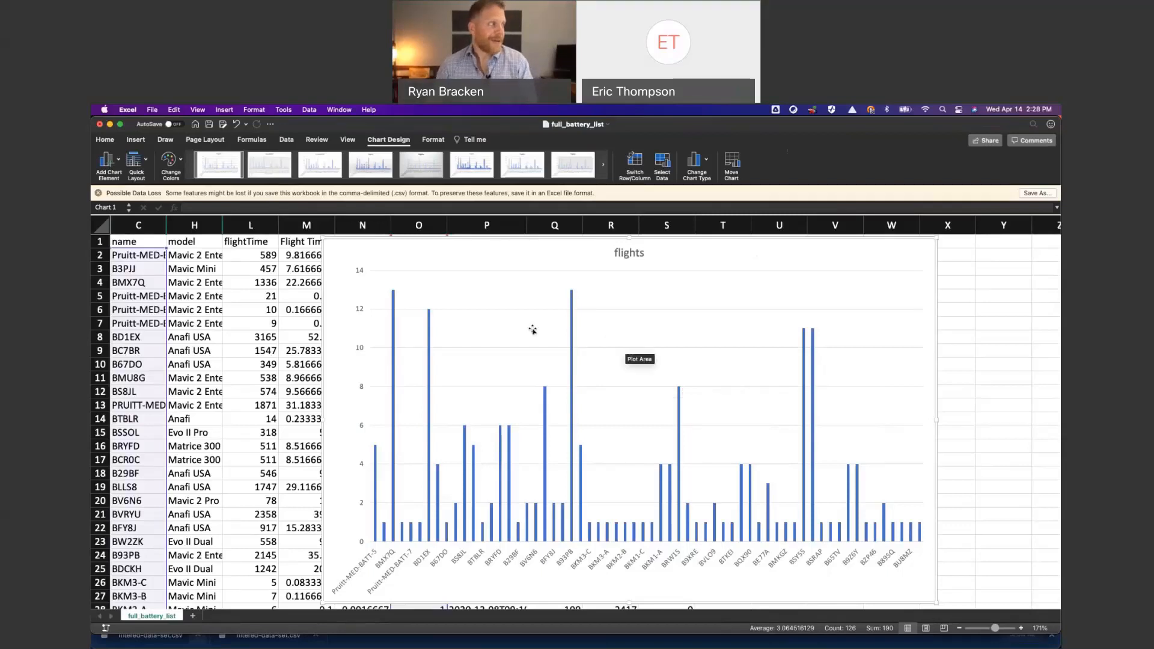
# - Close full_battery_list without saving the changes and close the Downloads window to return to DroneSense
pyautogui.click(100, 125)
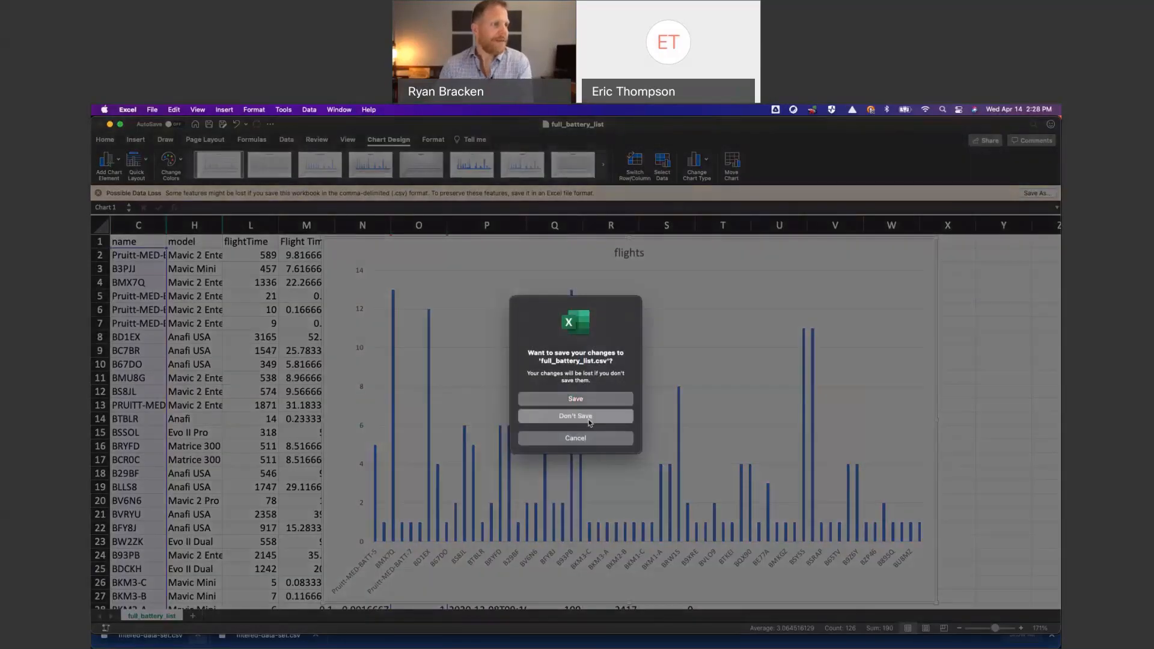
pyautogui.click(576, 417)
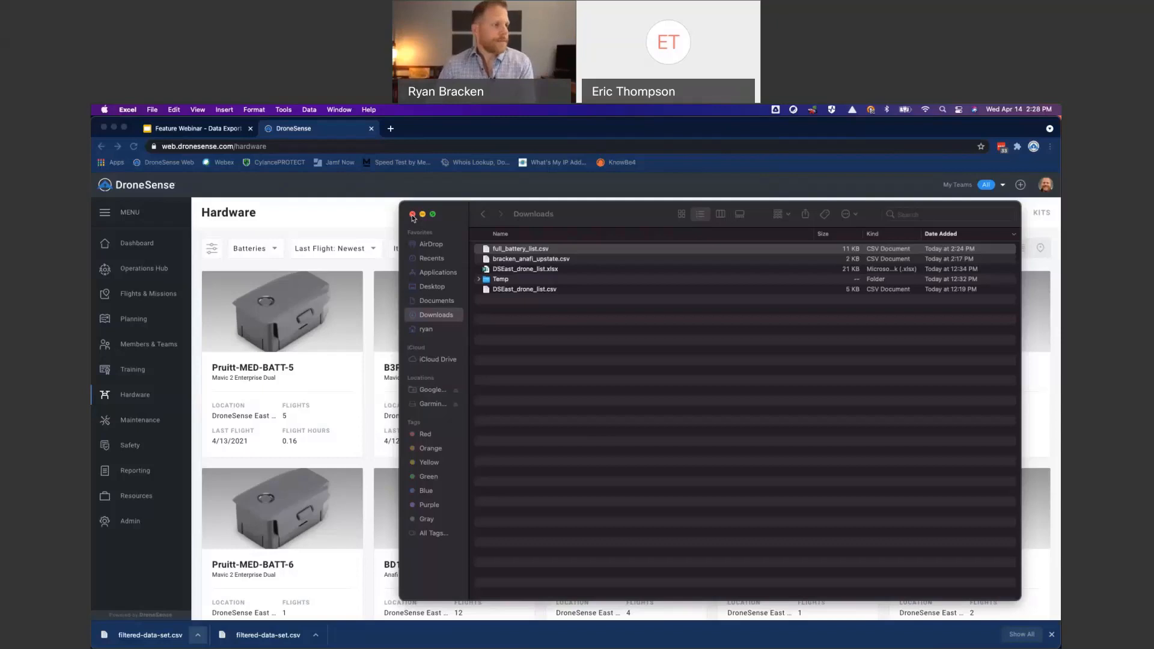
pyautogui.click(347, 224)
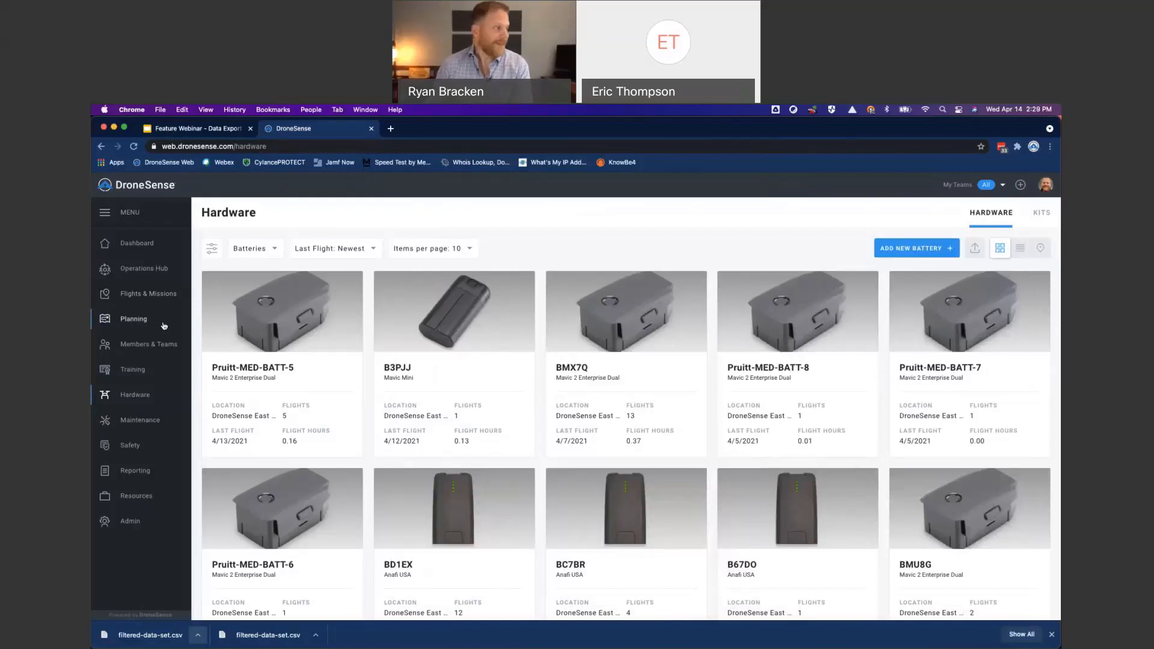
# - Open the details of flight F31AF from the Flights & Missions list
pyautogui.click(142, 294)
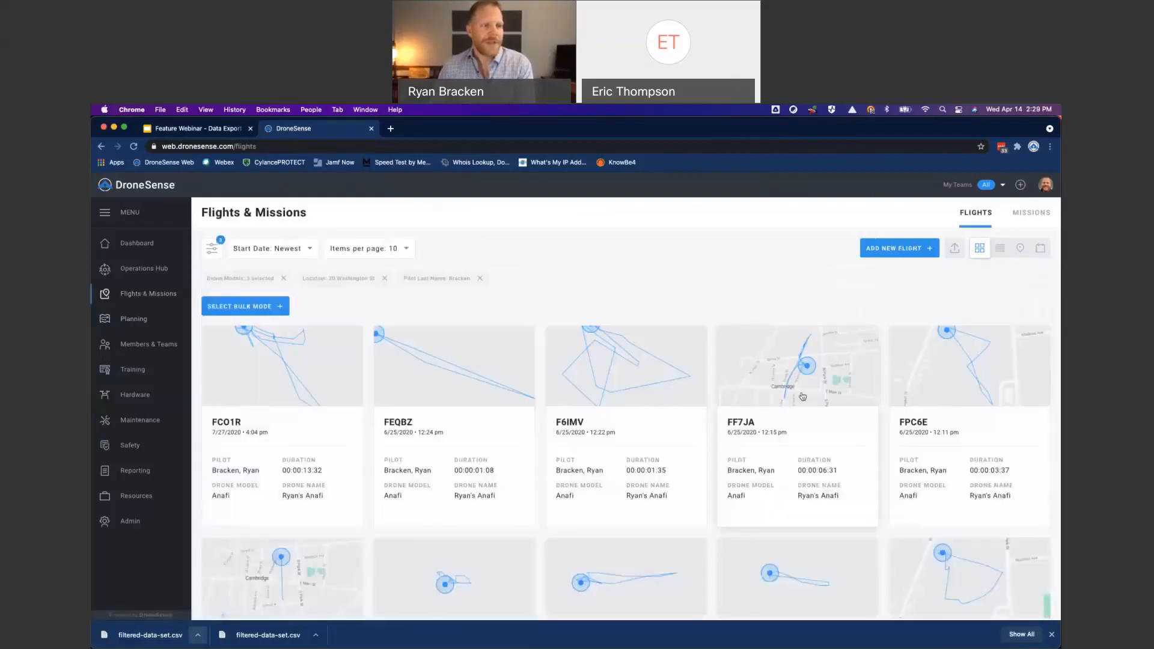
pyautogui.click(834, 411)
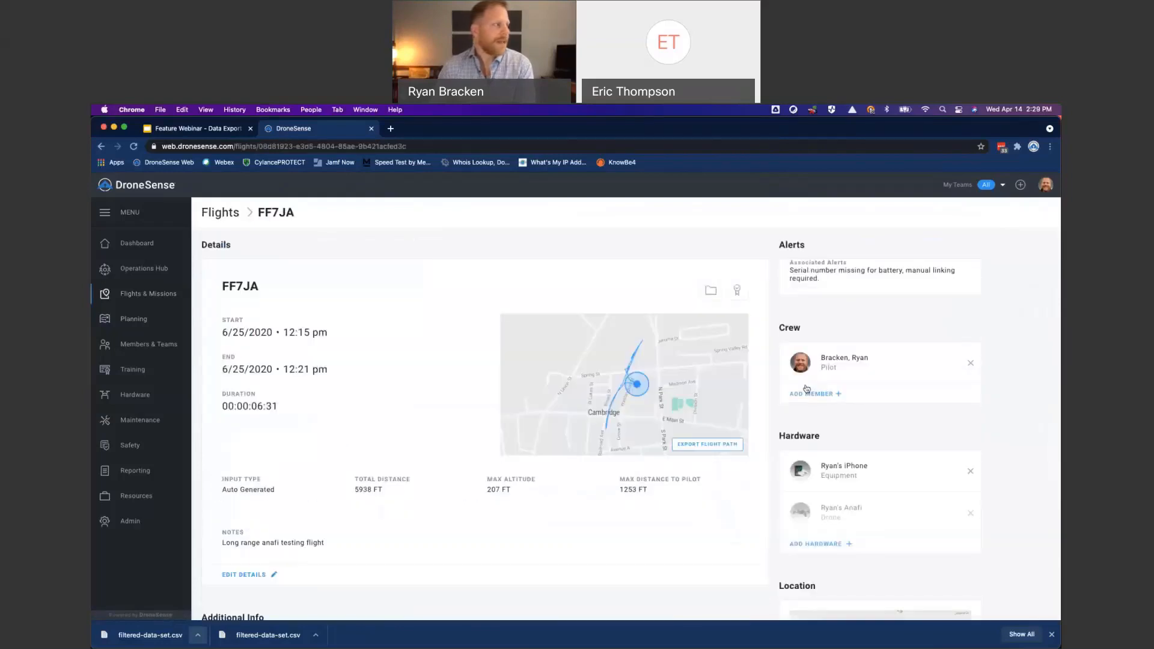
pyautogui.click(102, 147)
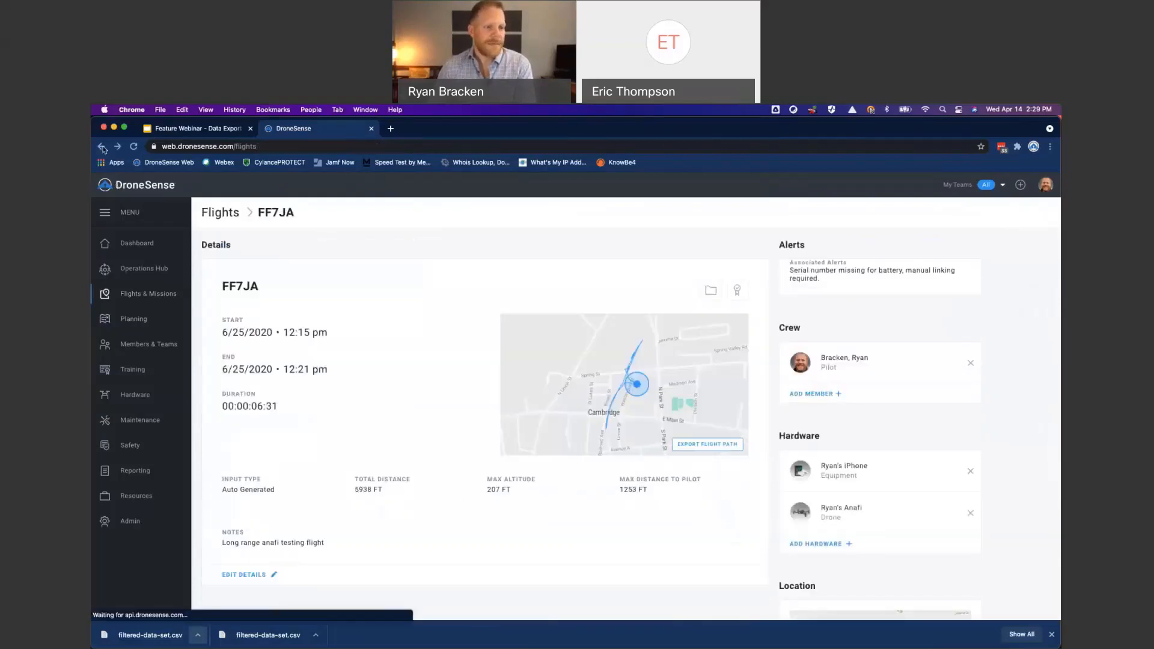
pyautogui.click(727, 444)
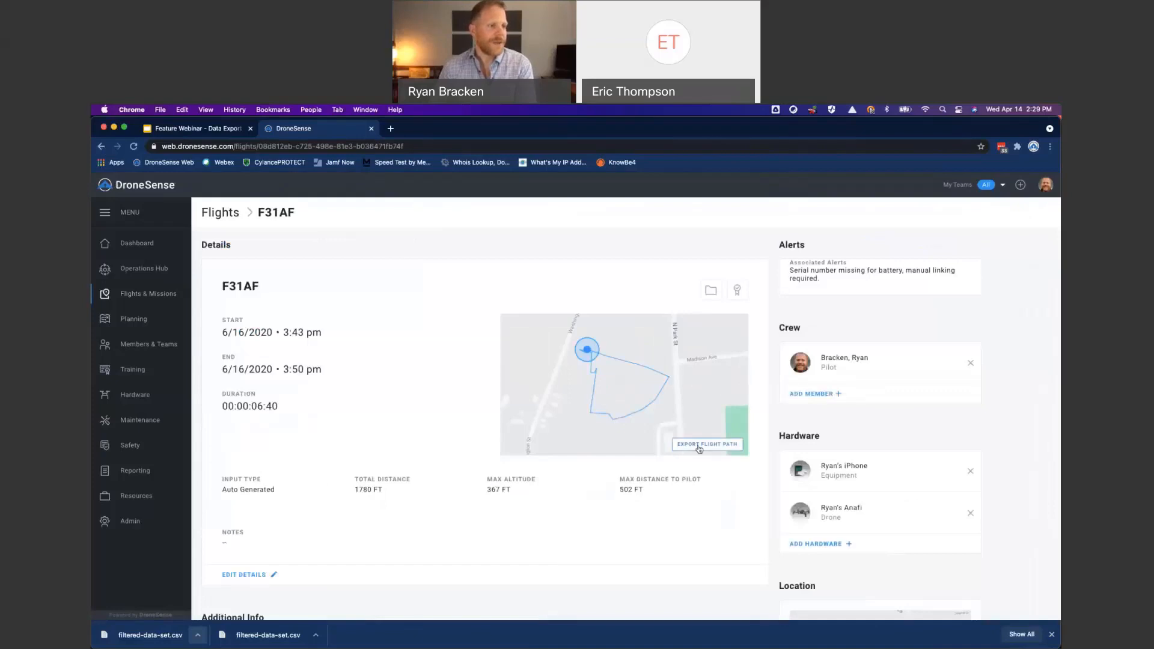
# - Export the flight path of F31AF in KML format
pyautogui.click(699, 446)
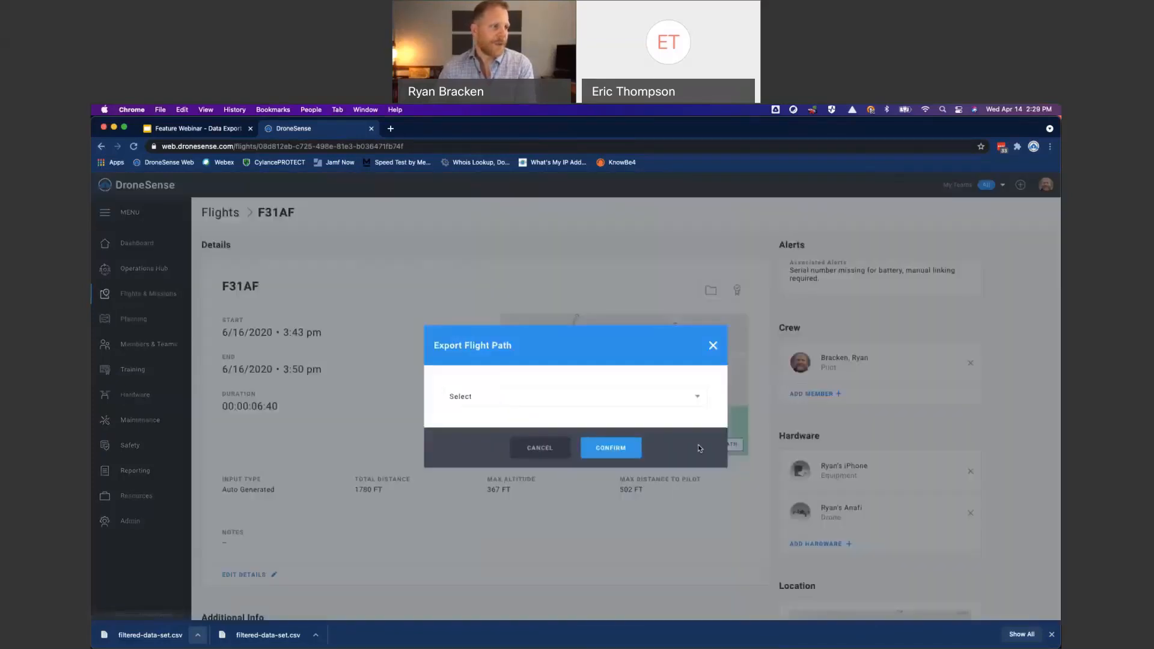
pyautogui.click(609, 397)
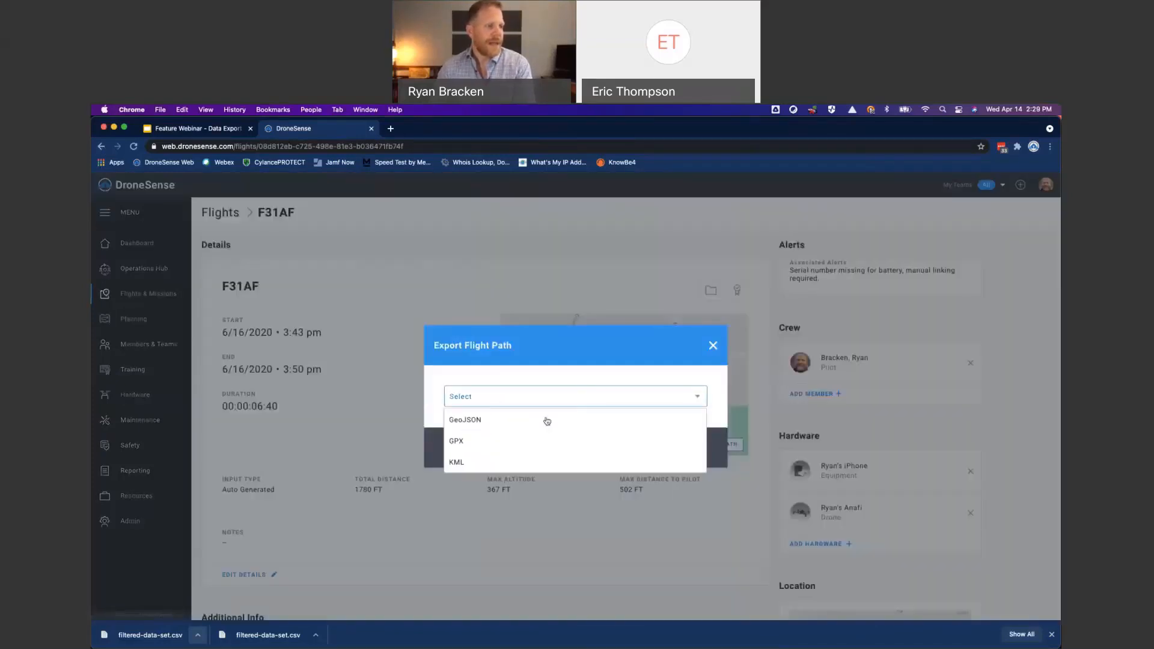
pyautogui.click(500, 464)
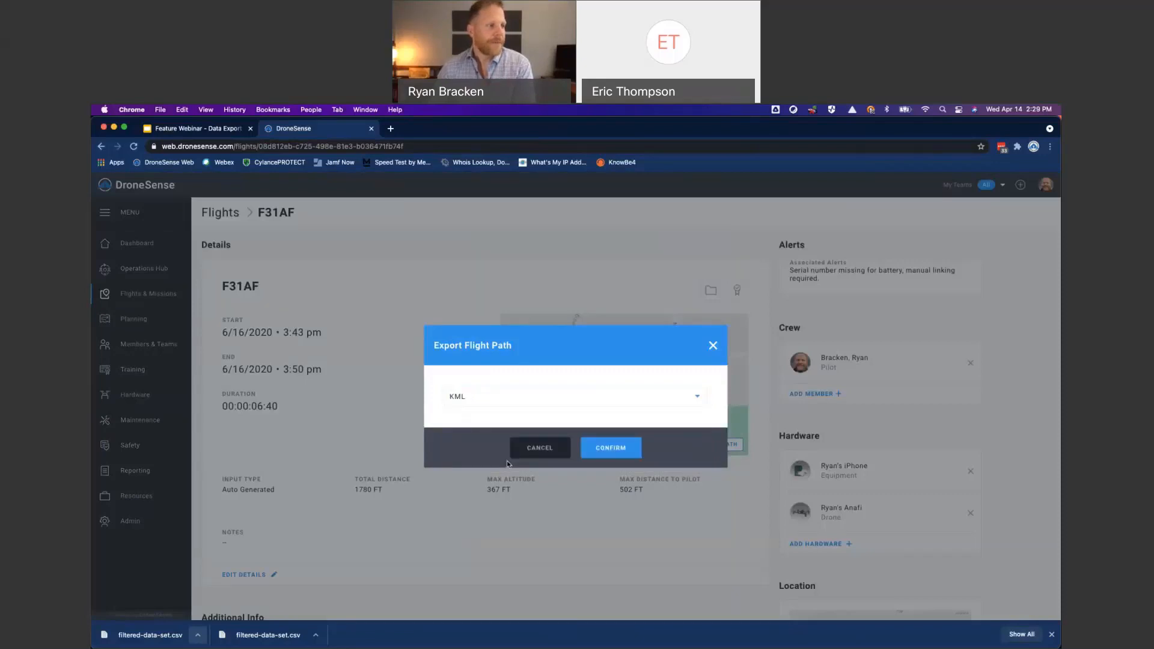
pyautogui.click(609, 446)
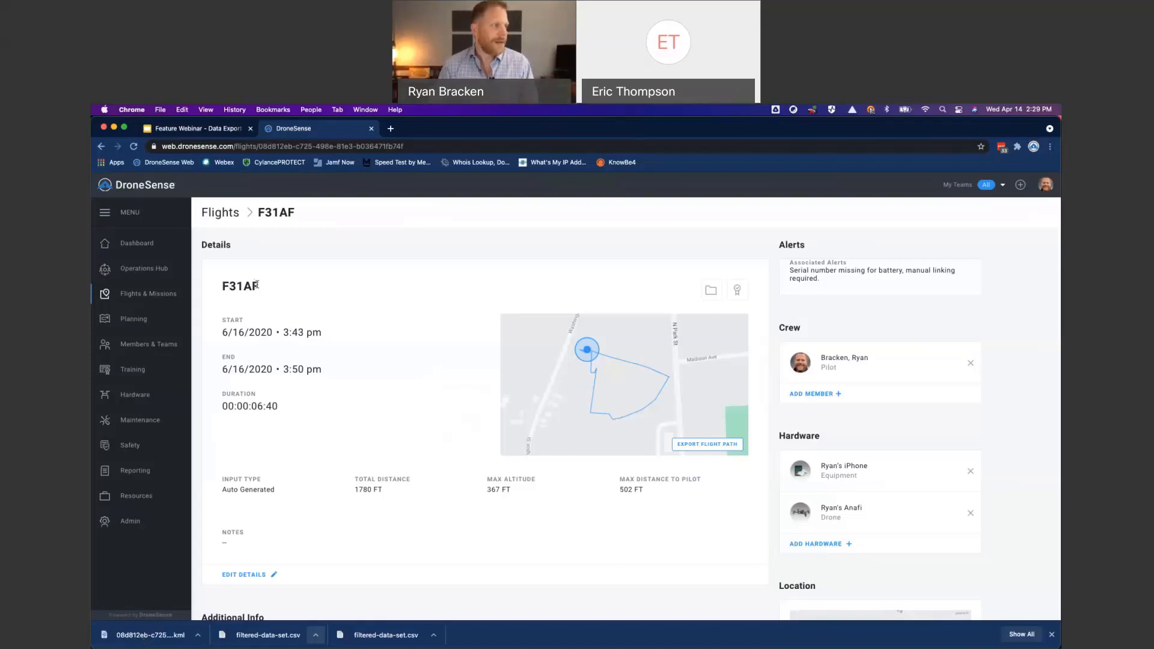
# - Copy the flight ID and rename the downloaded KML file in the Downloads folder as F31AF_flightPath.kml
pyautogui.moveTo(259, 286); pyautogui.dragTo(223, 287)
pyautogui.press('super+c')
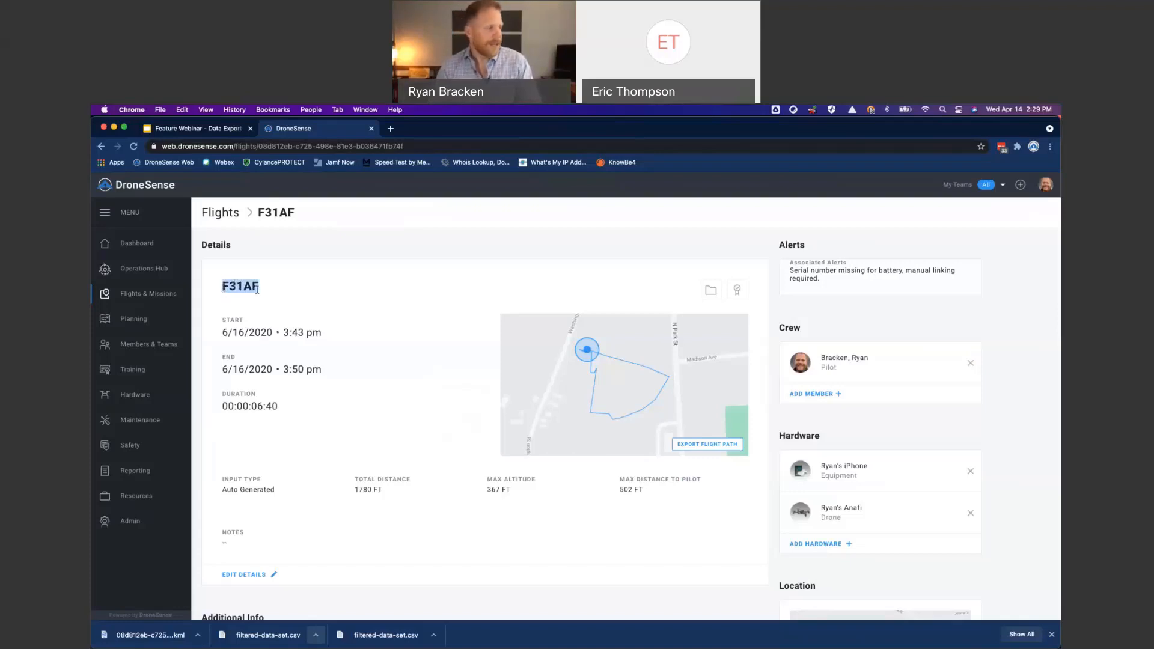
pyautogui.click(199, 635)
pyautogui.click(239, 623)
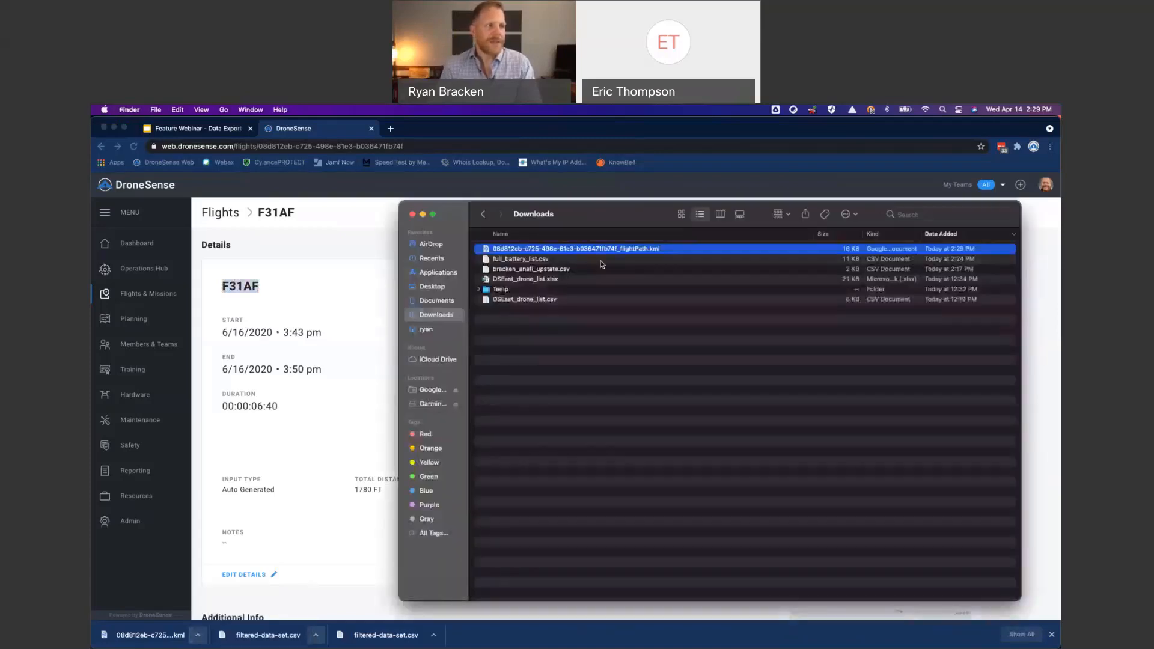
pyautogui.click(619, 249)
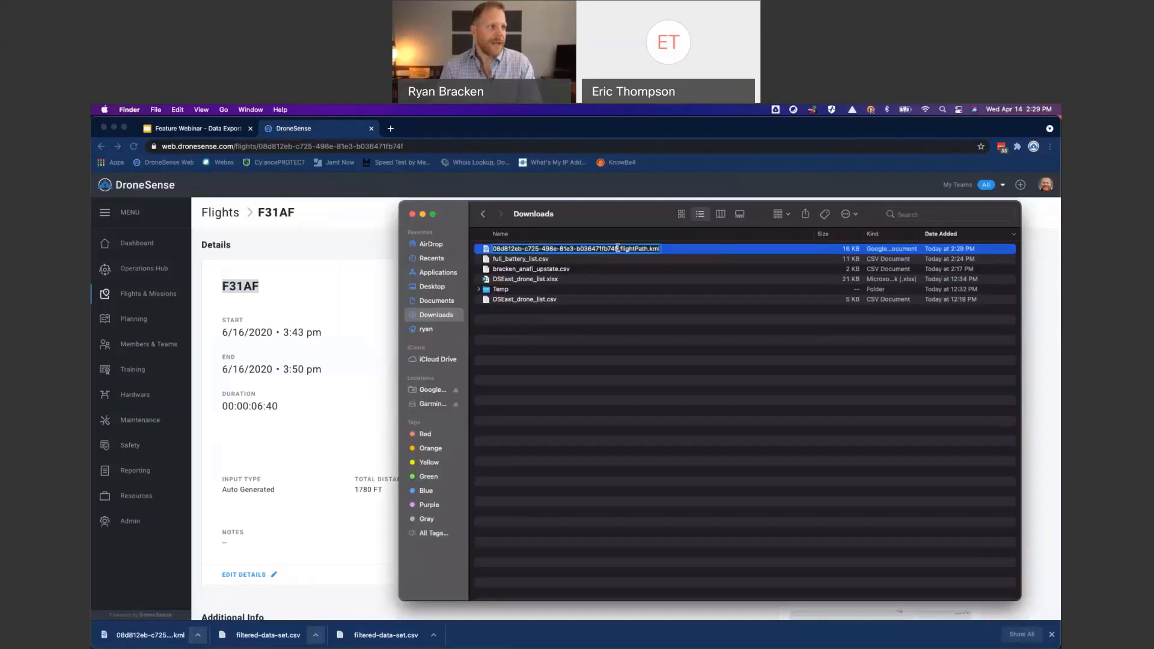
pyautogui.press('super+v')
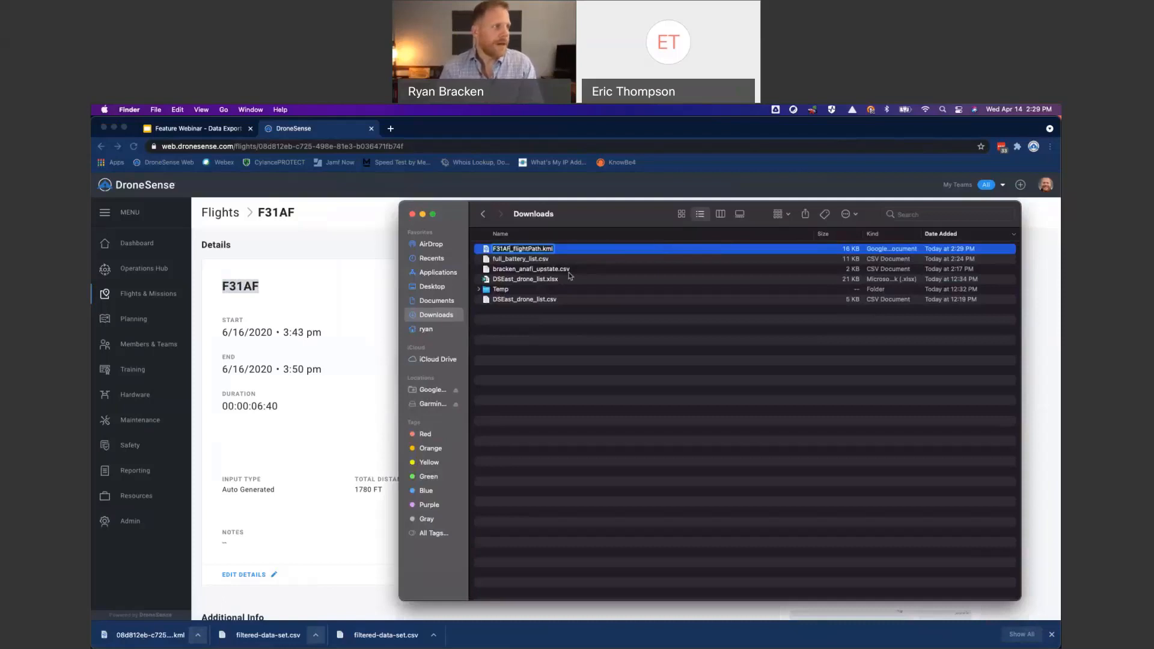
pyautogui.press('Return')
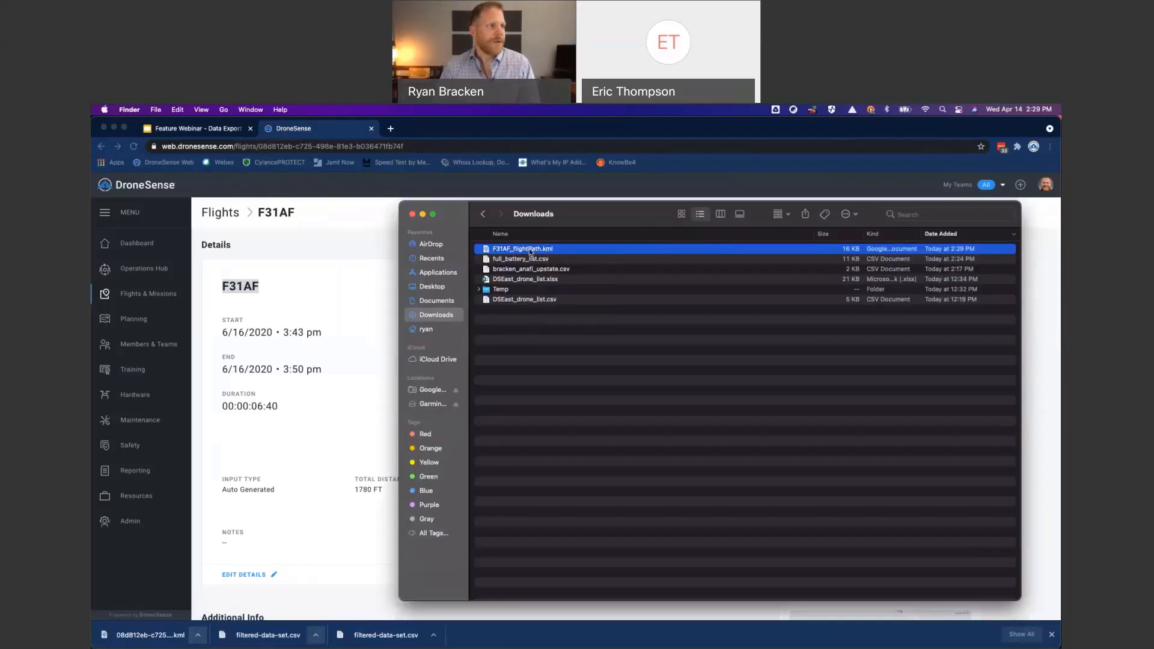
# - Open F31AF_flightPath.kml in Google Earth Pro and examine the flight path from several angles and distances
pyautogui.doubleClick(530, 251)
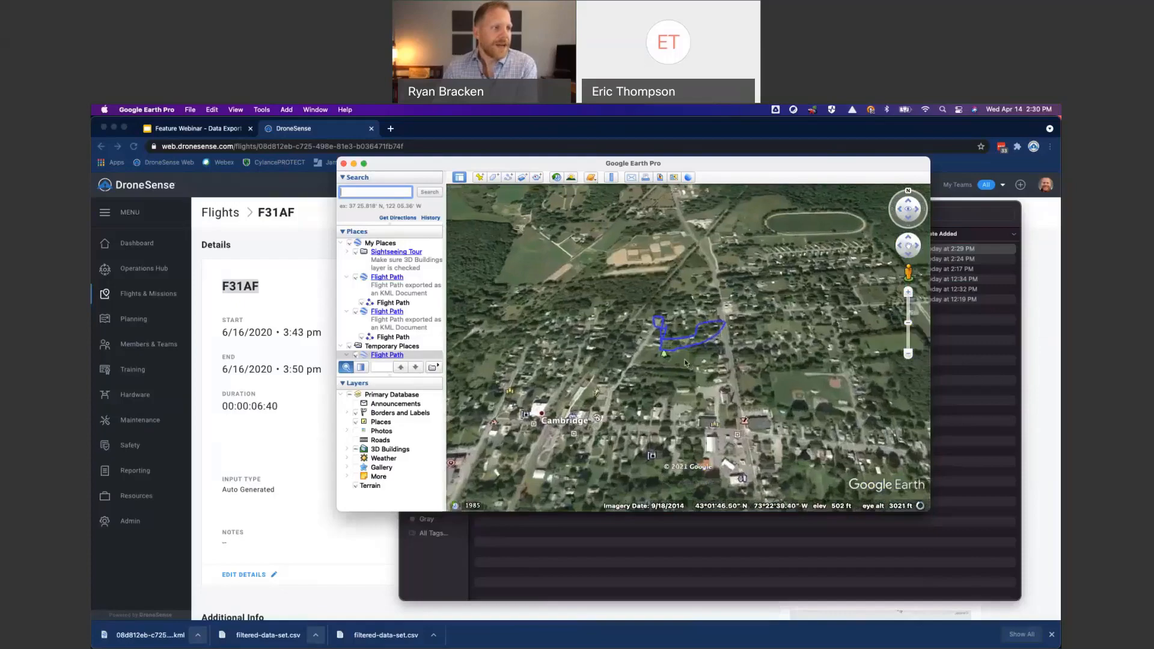
pyautogui.scroll(5, 691, 365)
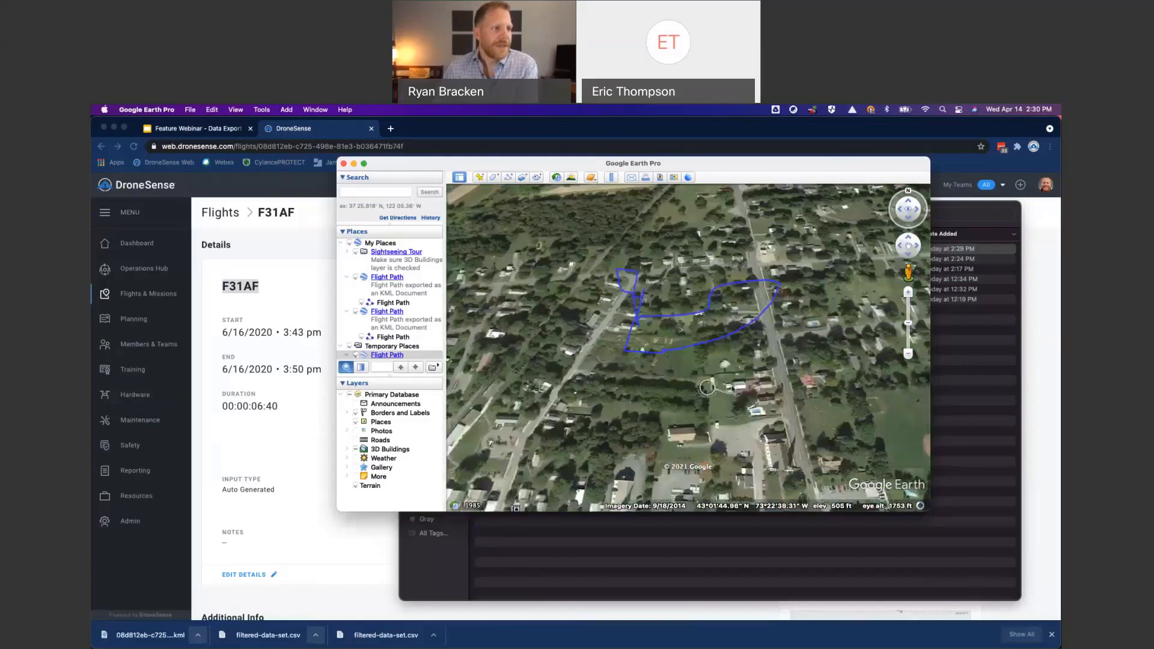
pyautogui.scroll(-3, 811, 398)
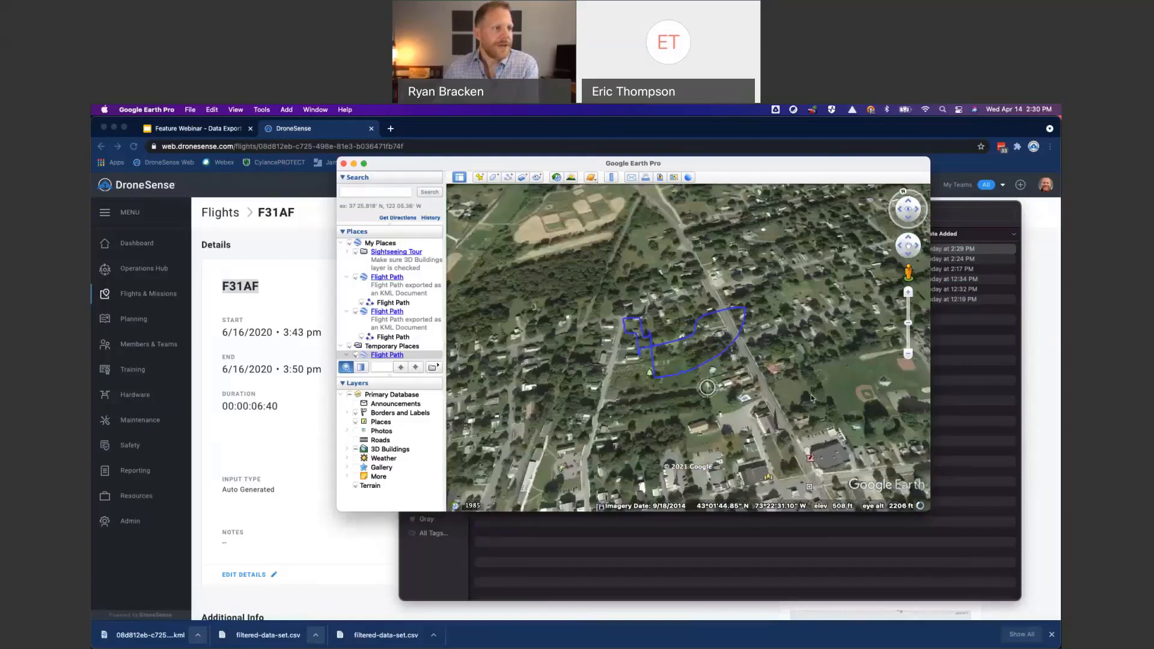
pyautogui.hscroll(3, 813, 402)
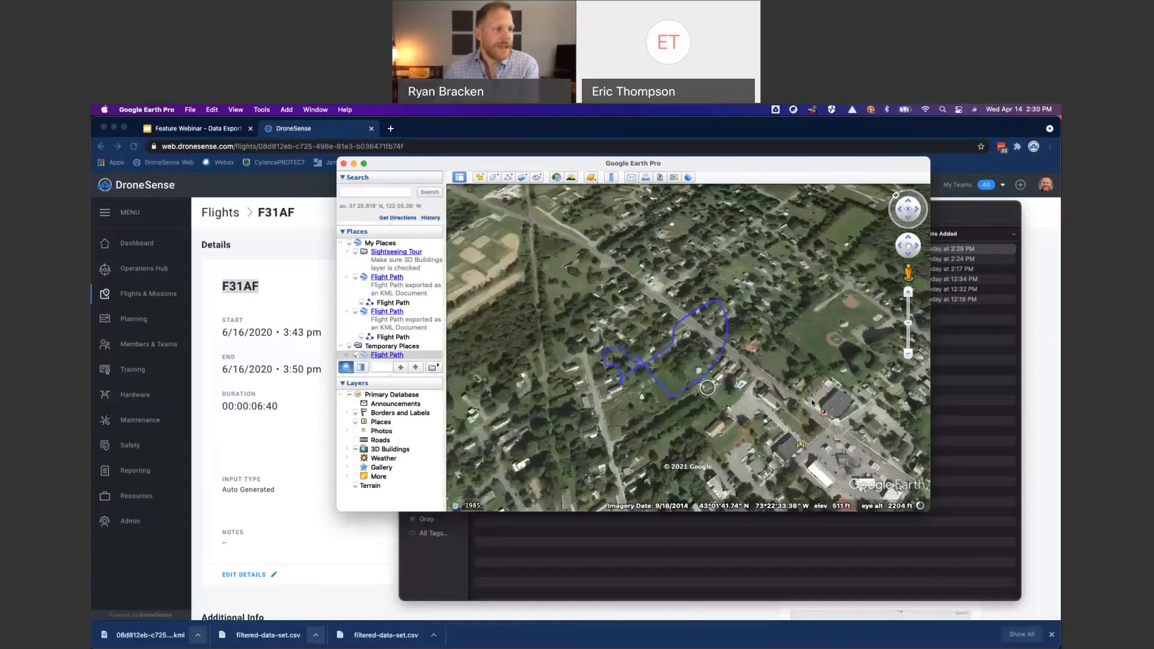
pyautogui.hscroll(2, 812, 404)
pyautogui.hscroll(3, 811, 406)
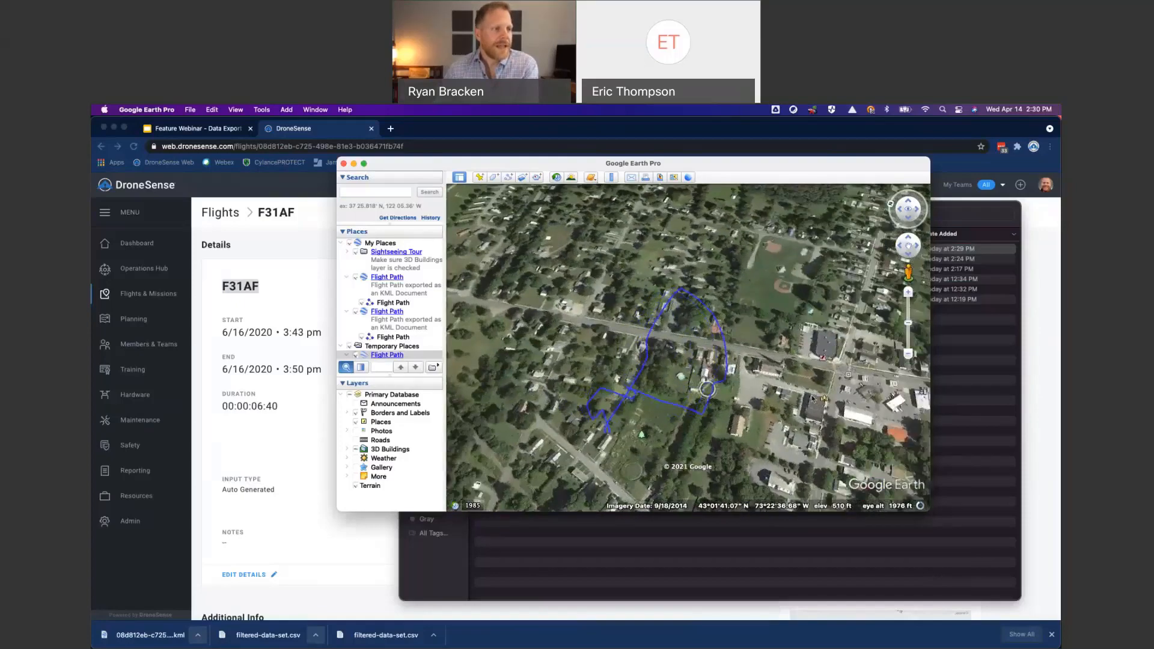
pyautogui.hscroll(10, 812, 398)
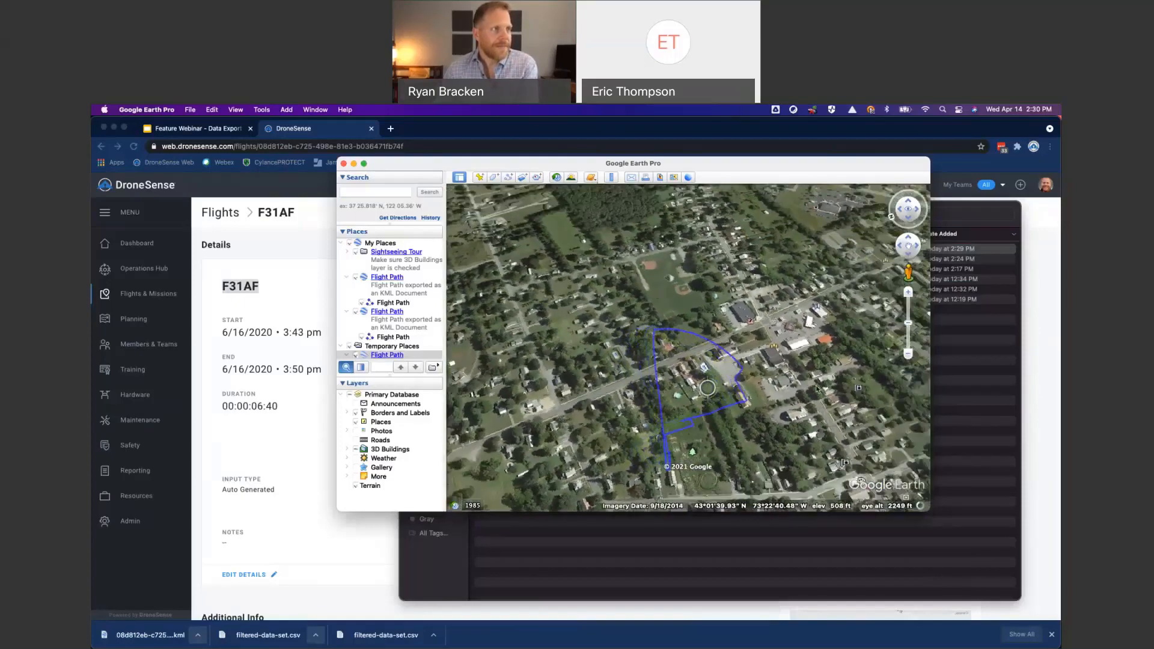
pyautogui.hscroll(10, 816, 390)
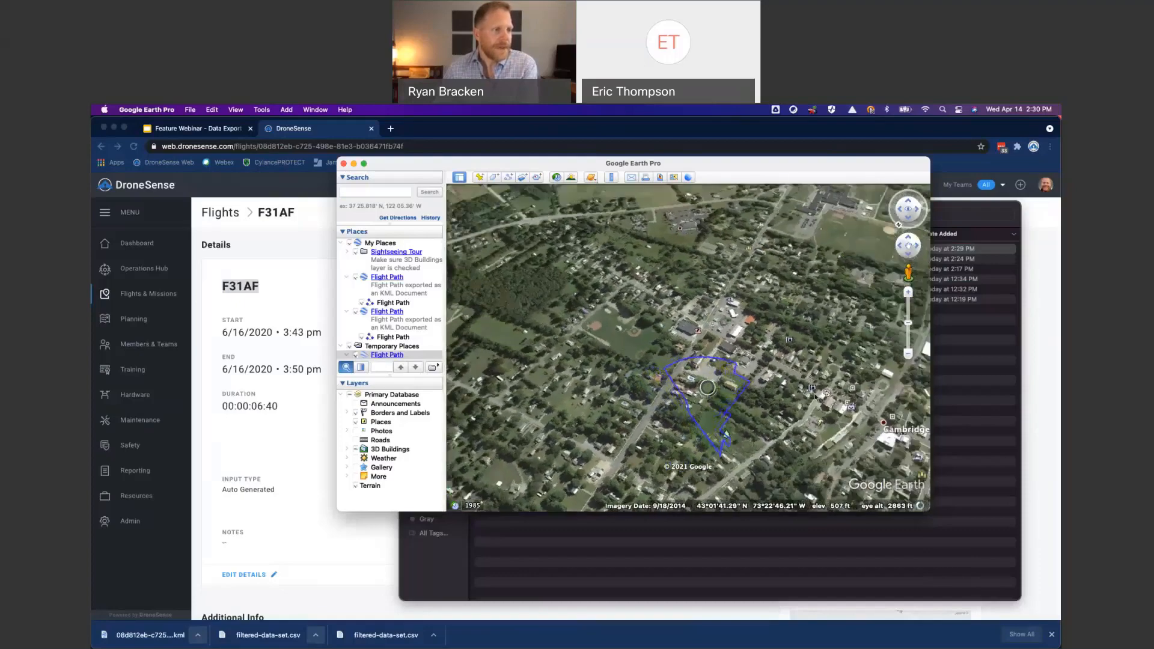
pyautogui.scroll(5, 715, 400)
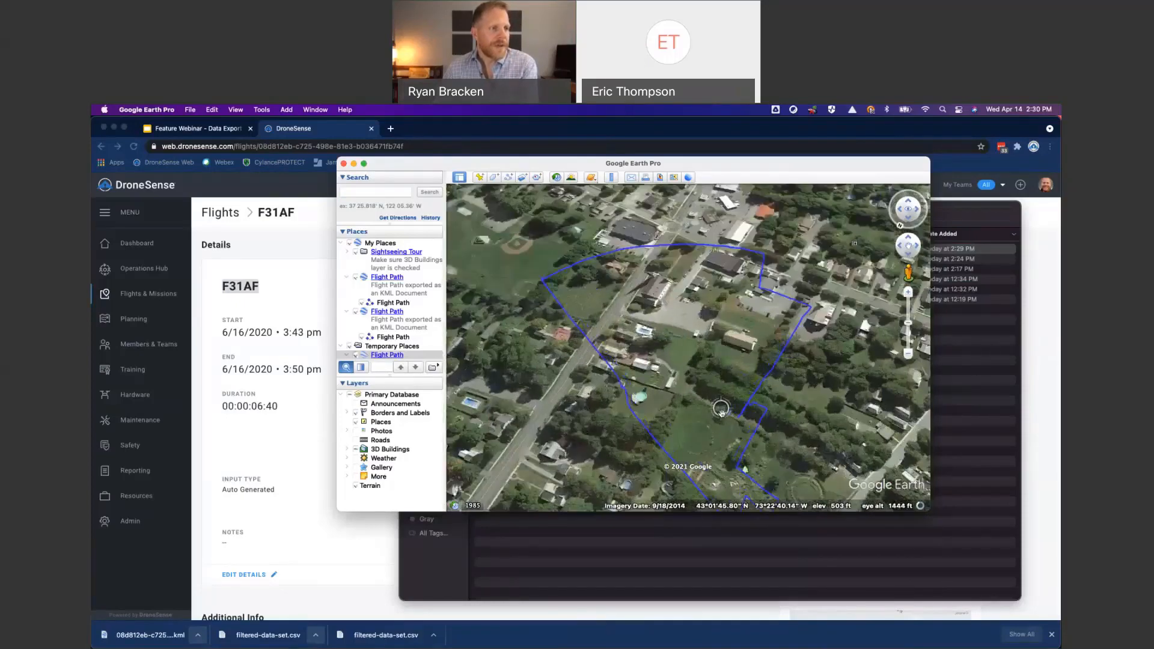
pyautogui.scroll(2, 721, 411)
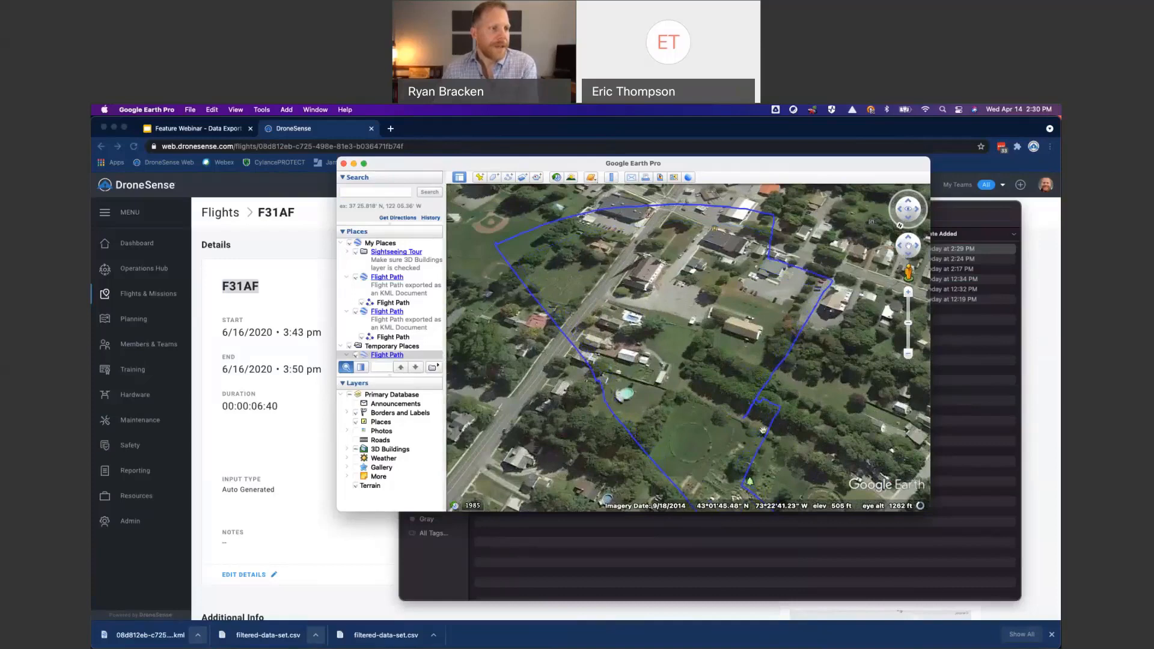
# - Enter Street View on a road near the flight path and examine the path's height and shape from ground level
pyautogui.scroll(1, 764, 428)
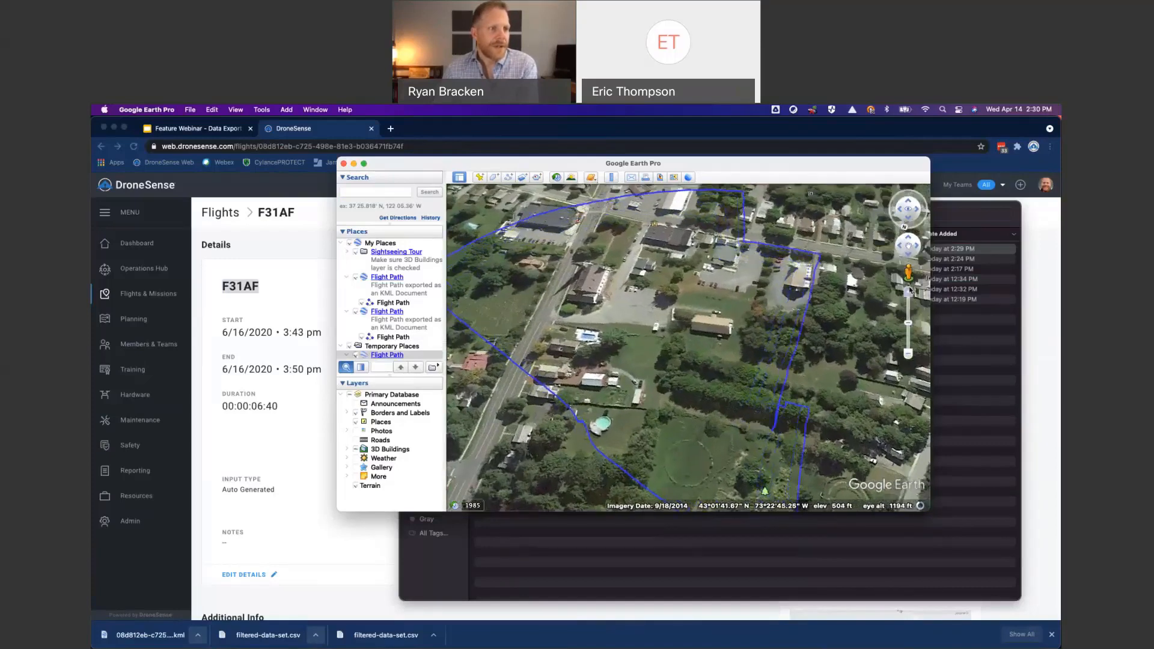
pyautogui.moveTo(908, 275); pyautogui.dragTo(910, 483)
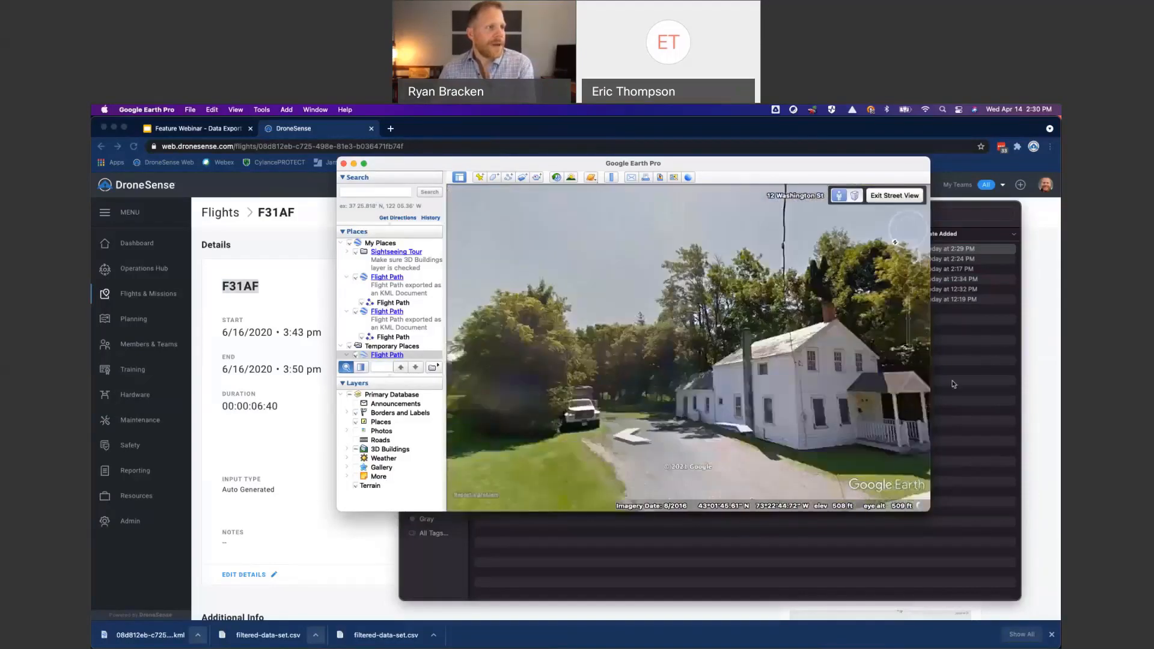
pyautogui.moveTo(516, 383); pyautogui.dragTo(866, 373)
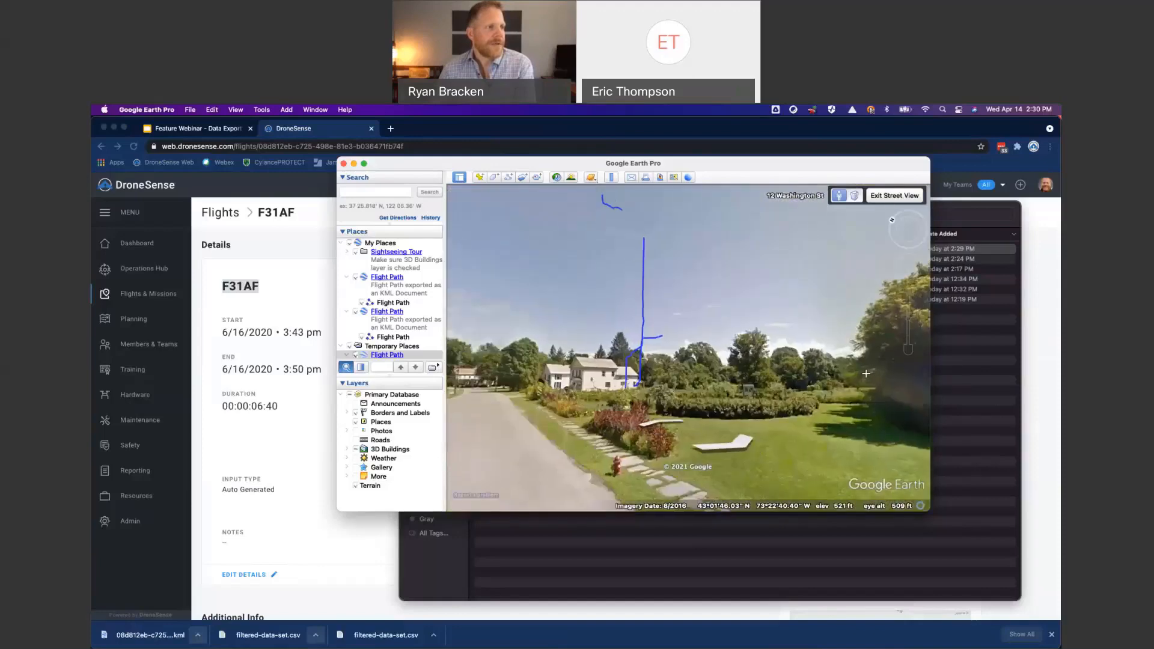
pyautogui.moveTo(684, 325); pyautogui.dragTo(709, 345)
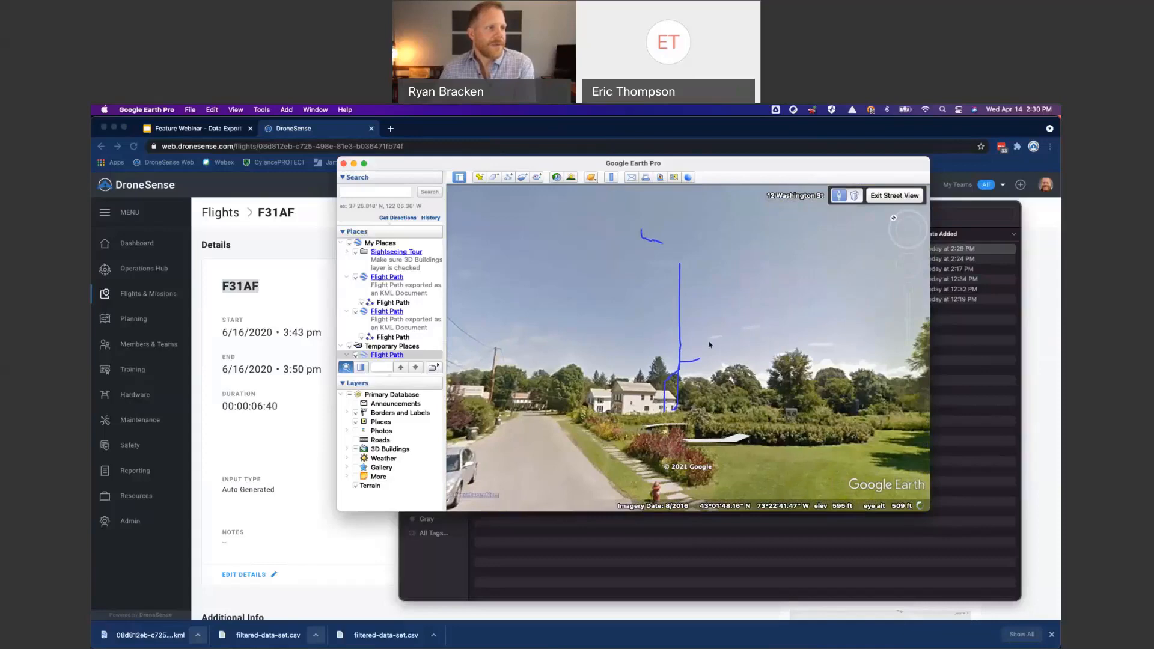
pyautogui.moveTo(671, 463); pyautogui.dragTo(660, 424)
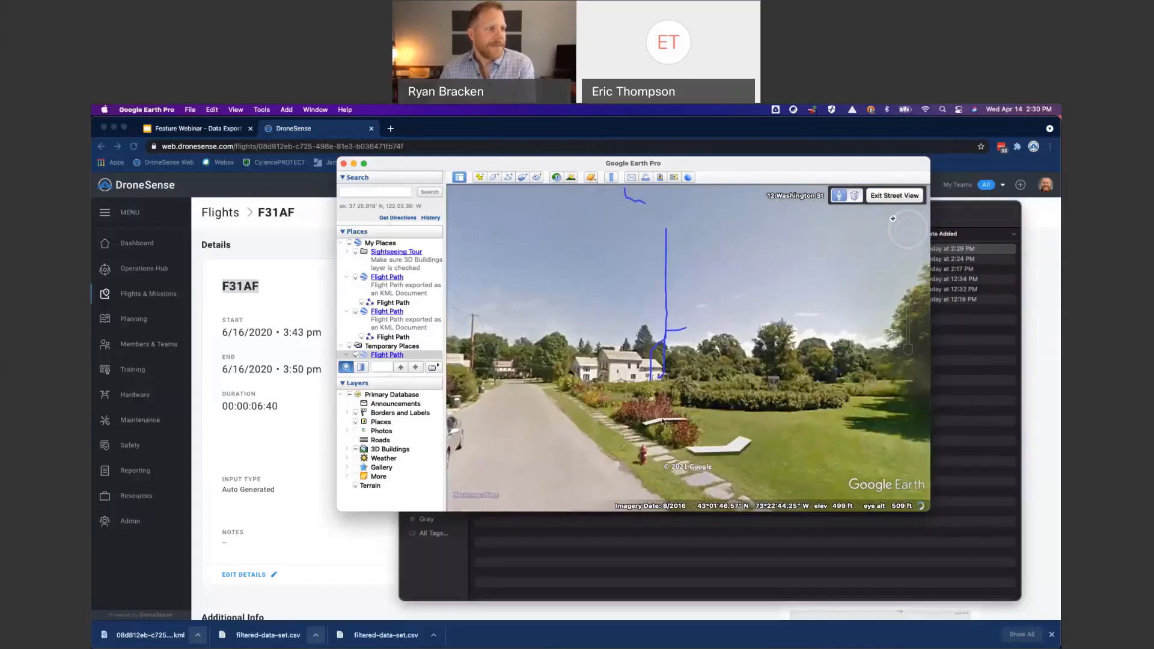
pyautogui.click(662, 422)
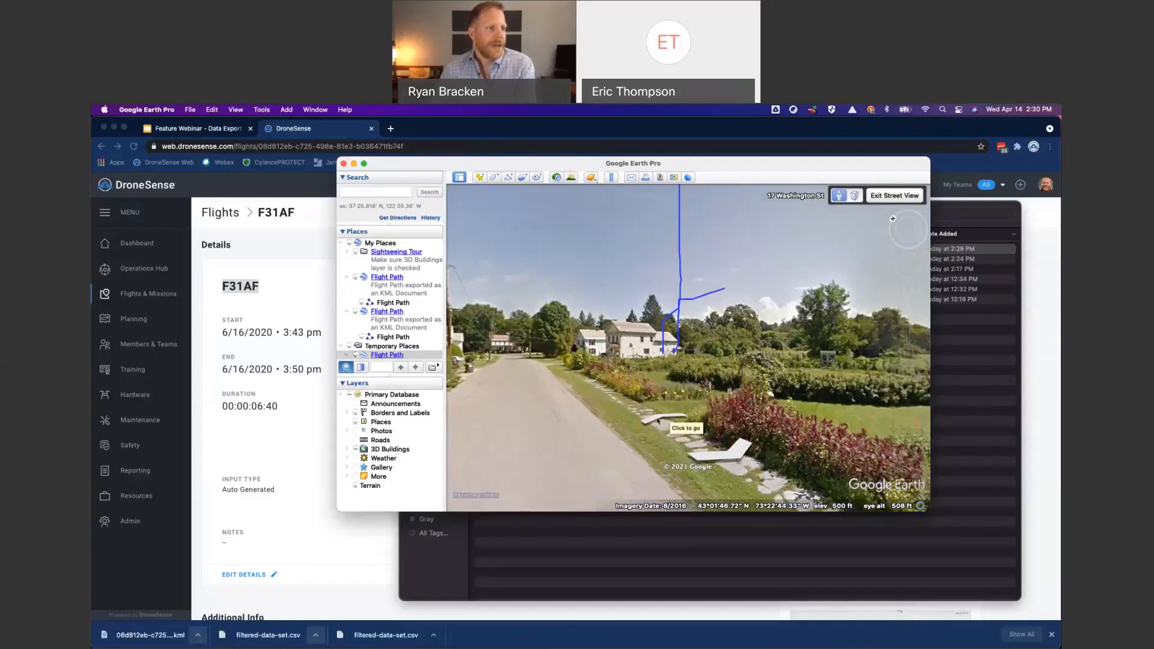
pyautogui.moveTo(722, 419); pyautogui.dragTo(728, 470)
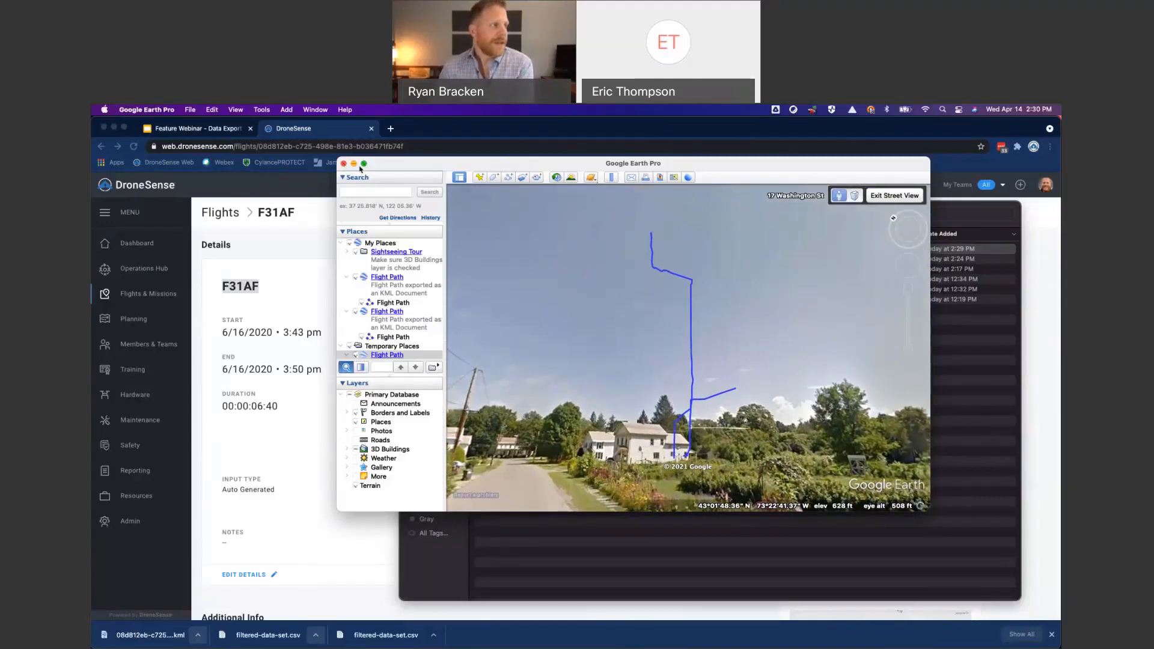
# - Switch to DroneSense, open the Training Flights mission from the missions list, and generate its KML file
pyautogui.click(329, 253)
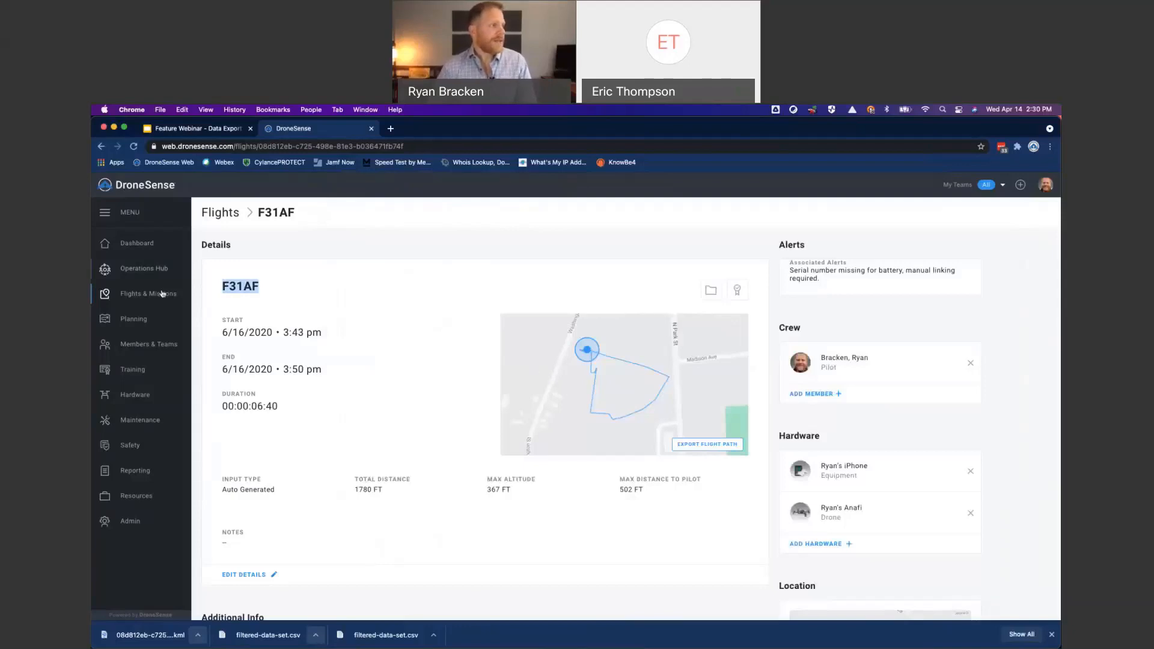
pyautogui.click(217, 214)
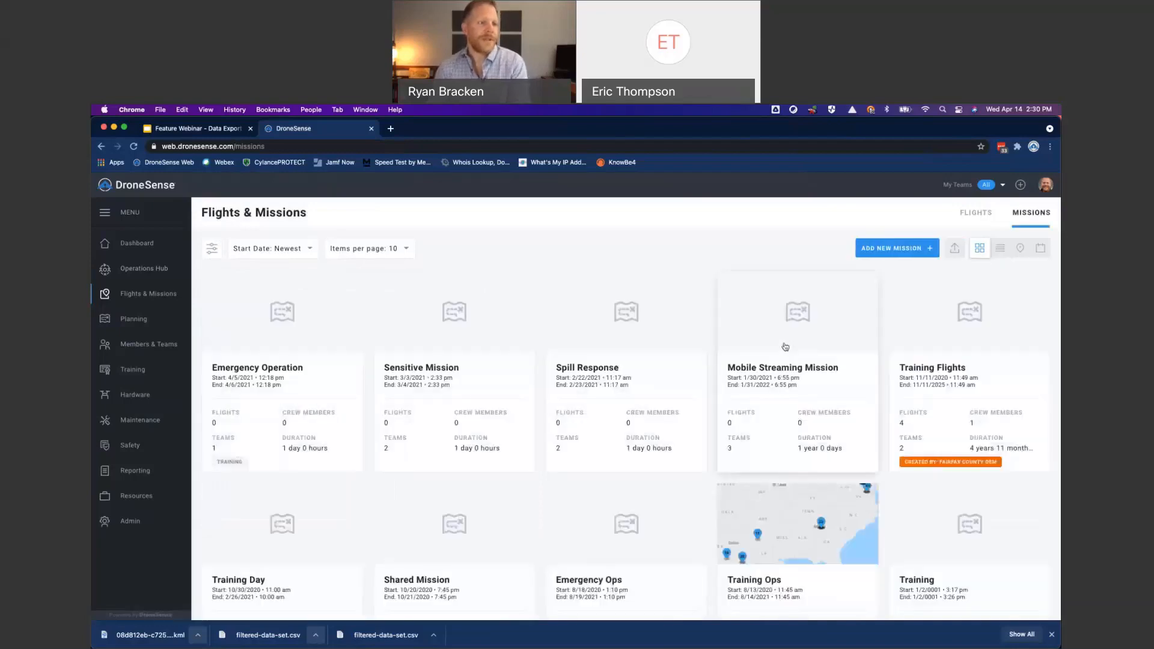
pyautogui.scroll(-2, 952, 367)
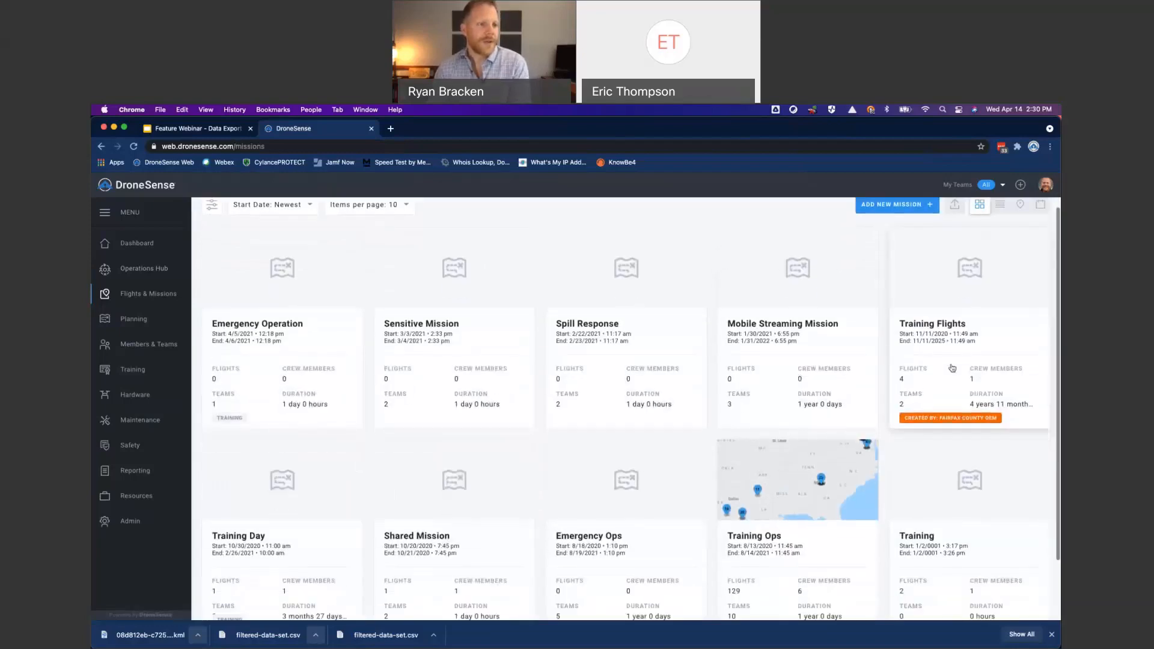
pyautogui.click(952, 368)
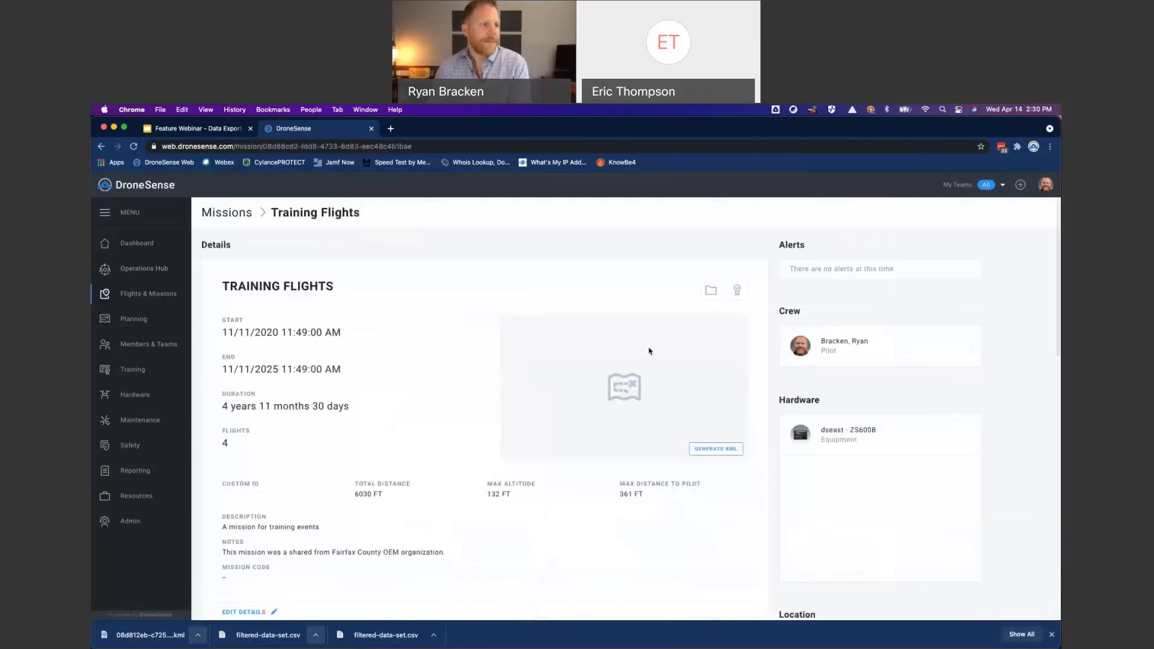
pyautogui.click(726, 452)
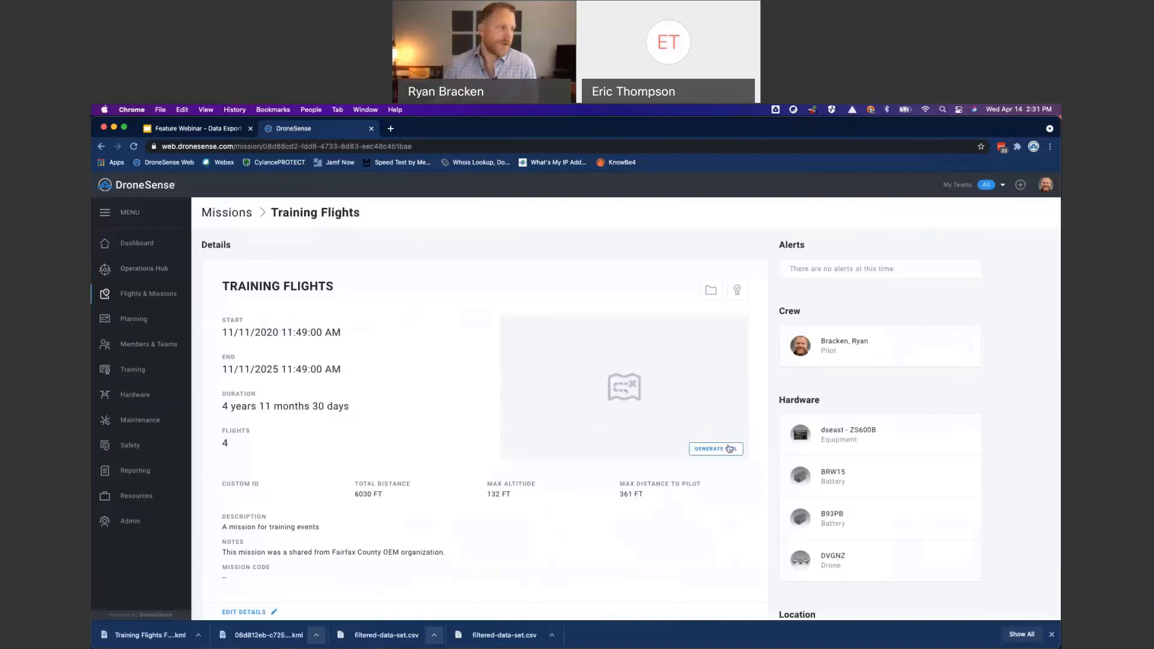
# - Open the downloaded Training Flights KML in Google Earth Pro and examine the mission's flight paths up close
pyautogui.click(154, 637)
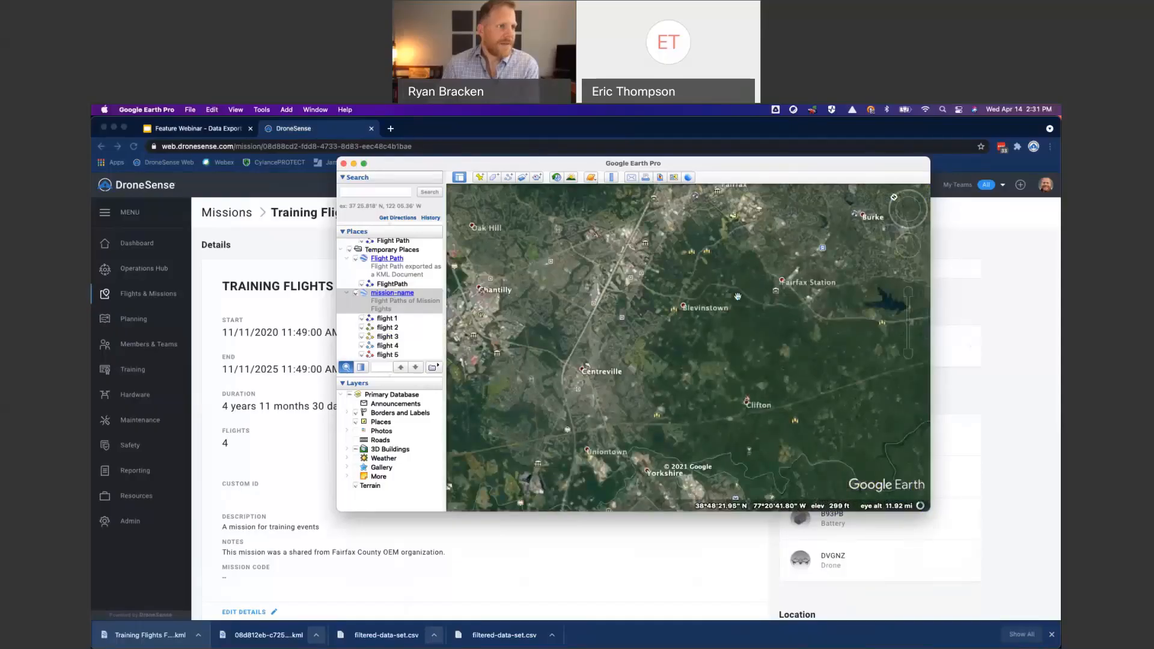
pyautogui.scroll(3, 737, 295)
pyautogui.scroll(5, 738, 296)
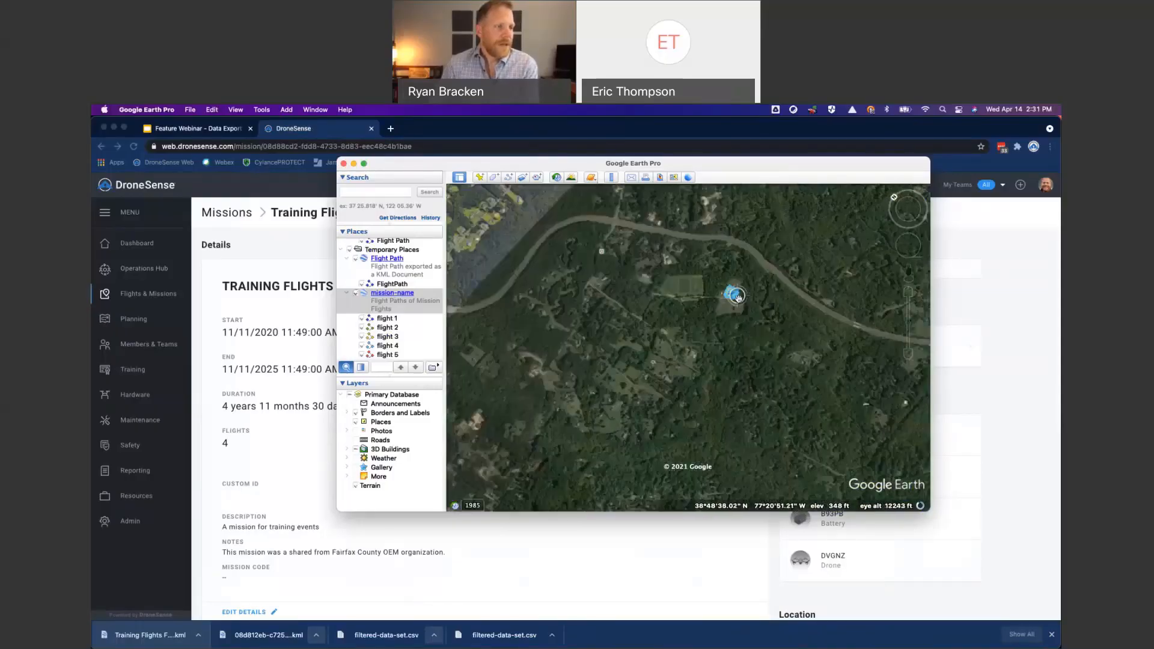
pyautogui.scroll(4, 717, 293)
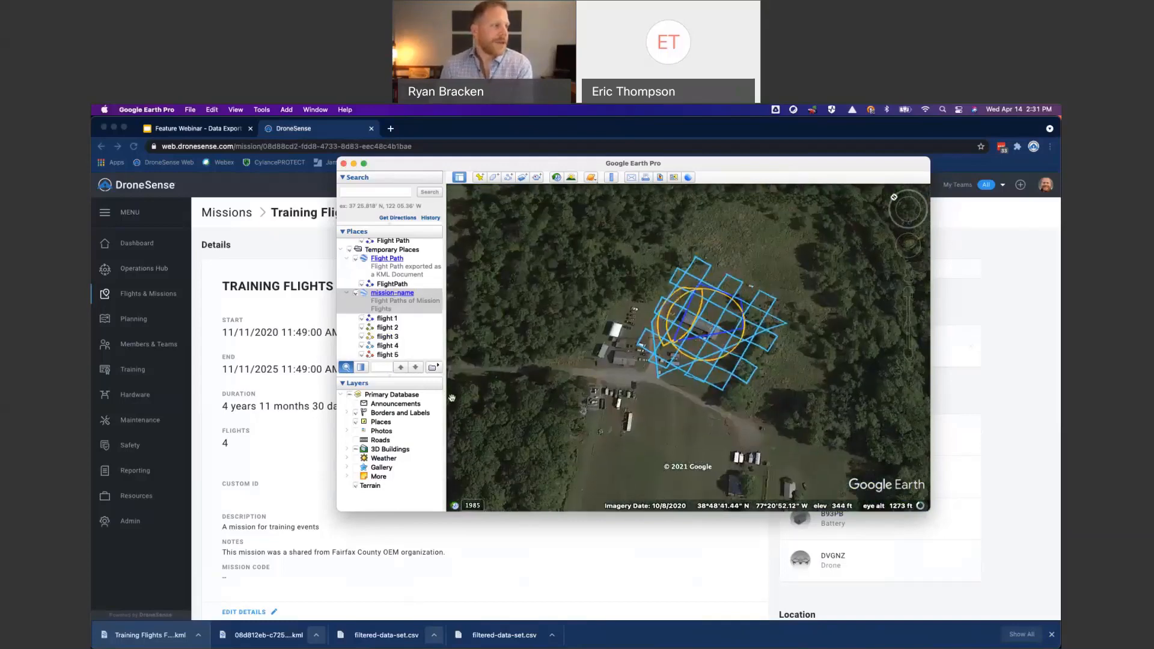
# - Toggle the visibility of flight 1, flight 2 and flight 3 off and on to compare the mission's individual paths
pyautogui.click(364, 320)
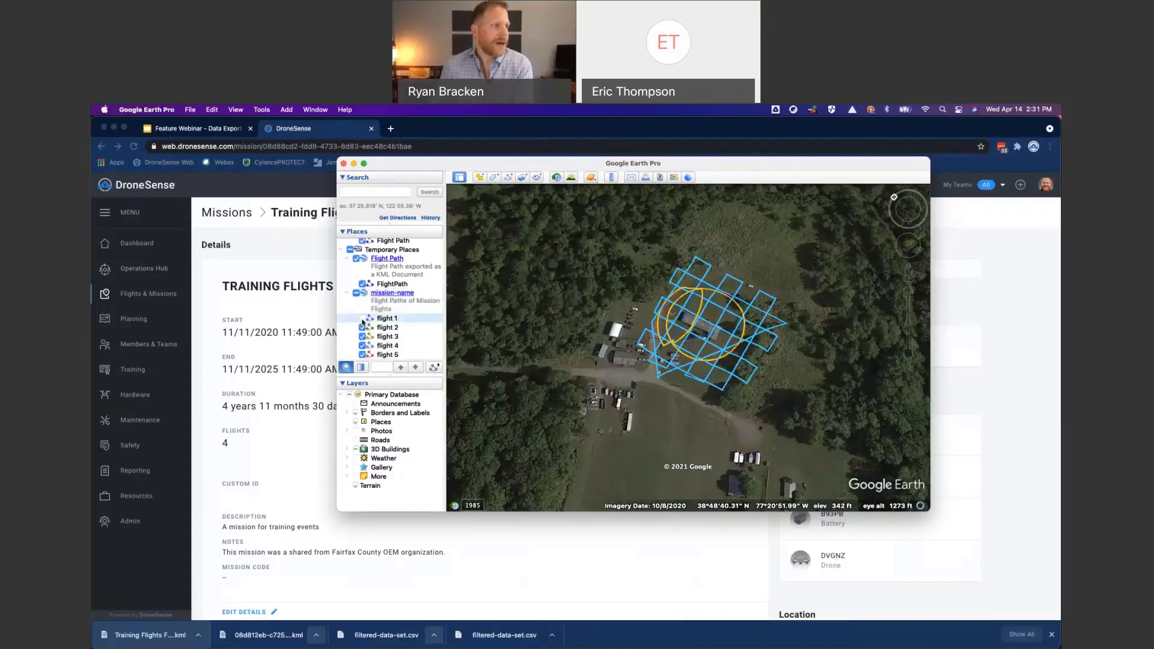
pyautogui.click(362, 319)
pyautogui.click(362, 328)
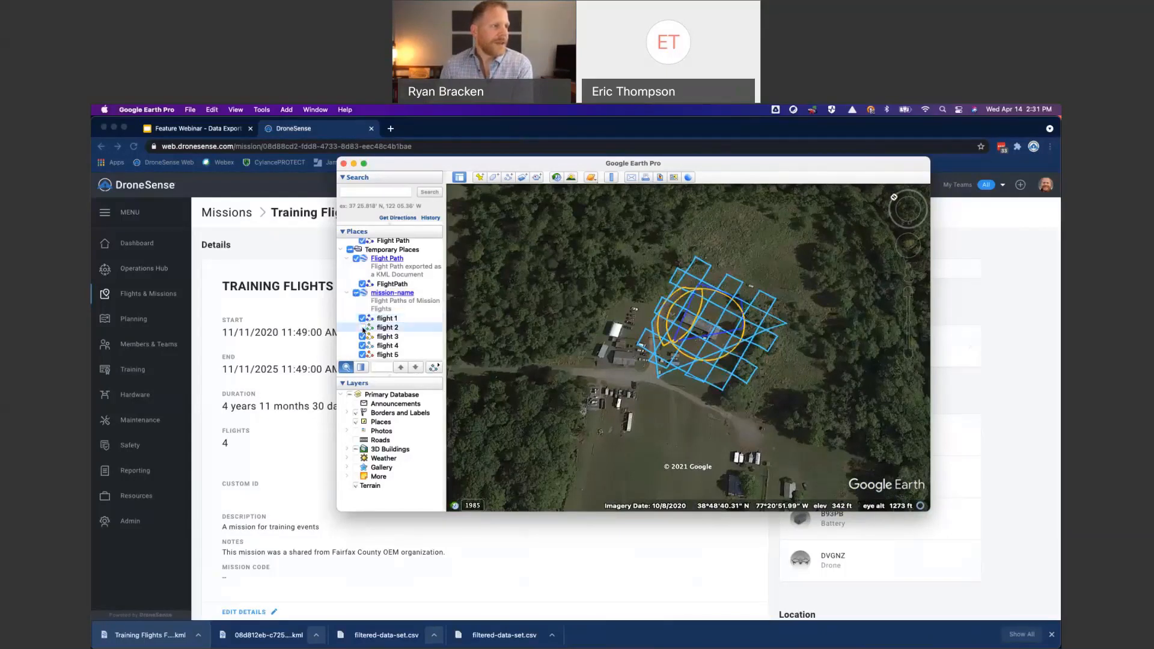
pyautogui.click(363, 329)
pyautogui.click(364, 338)
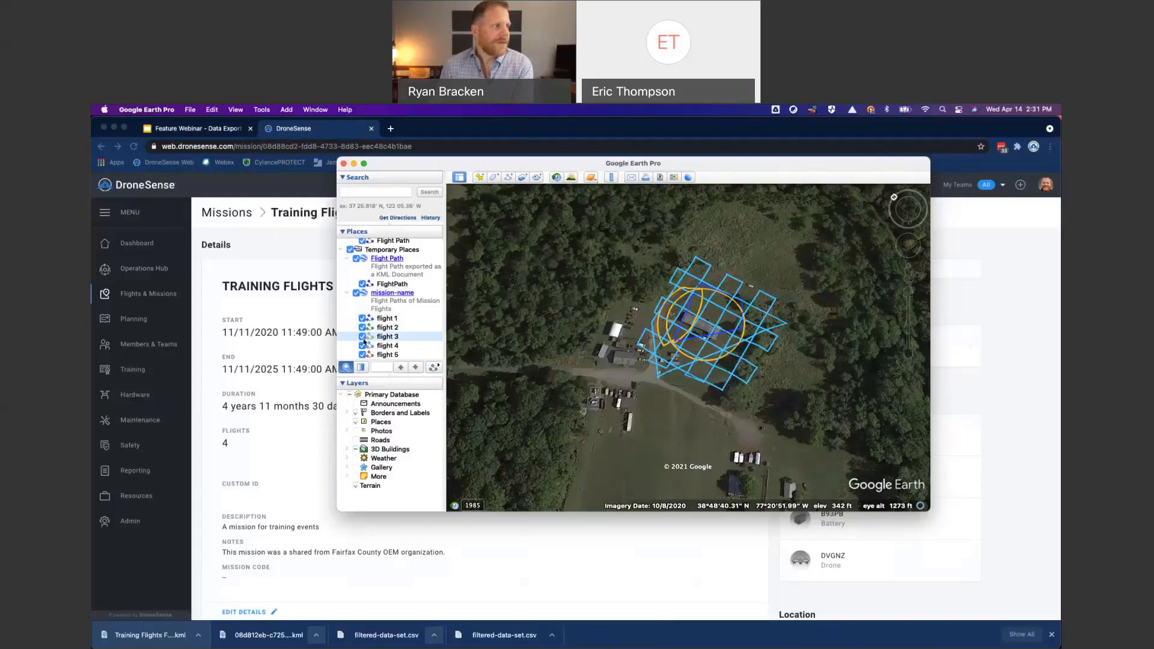
pyautogui.click(362, 337)
pyautogui.click(362, 336)
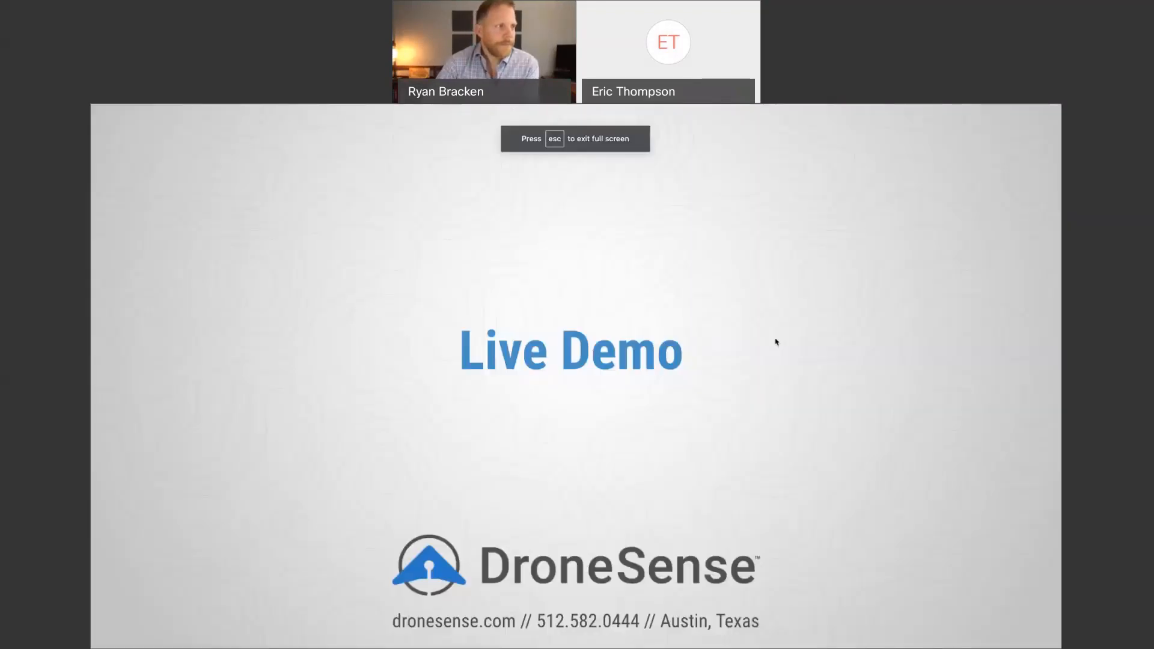
pyautogui.click(775, 342)
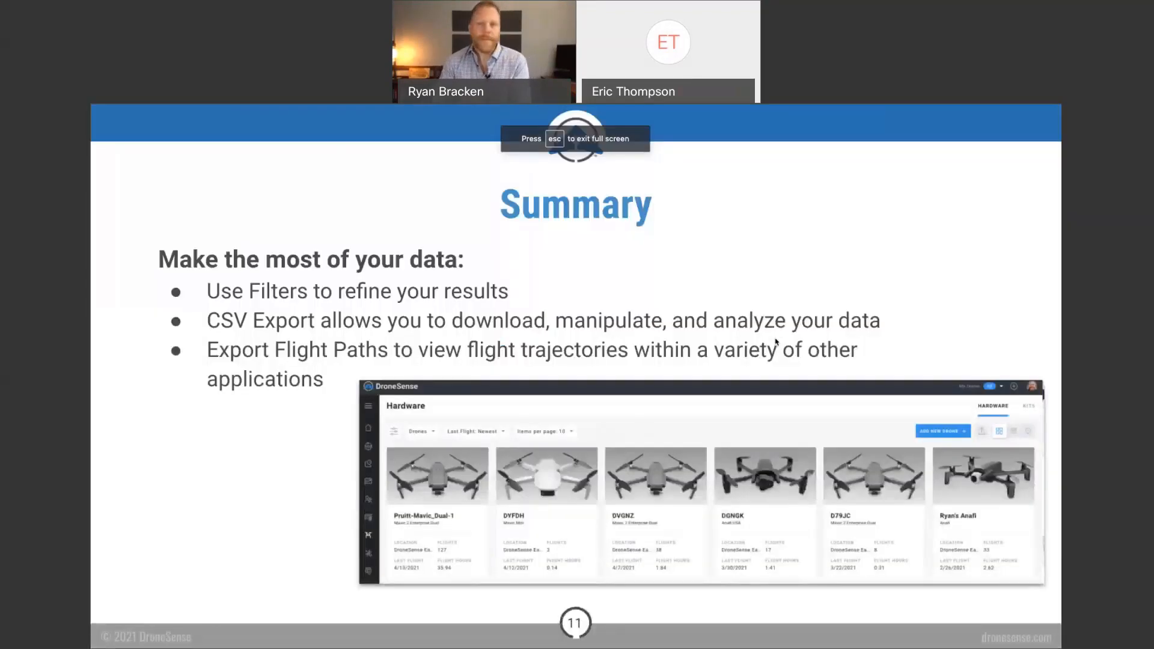